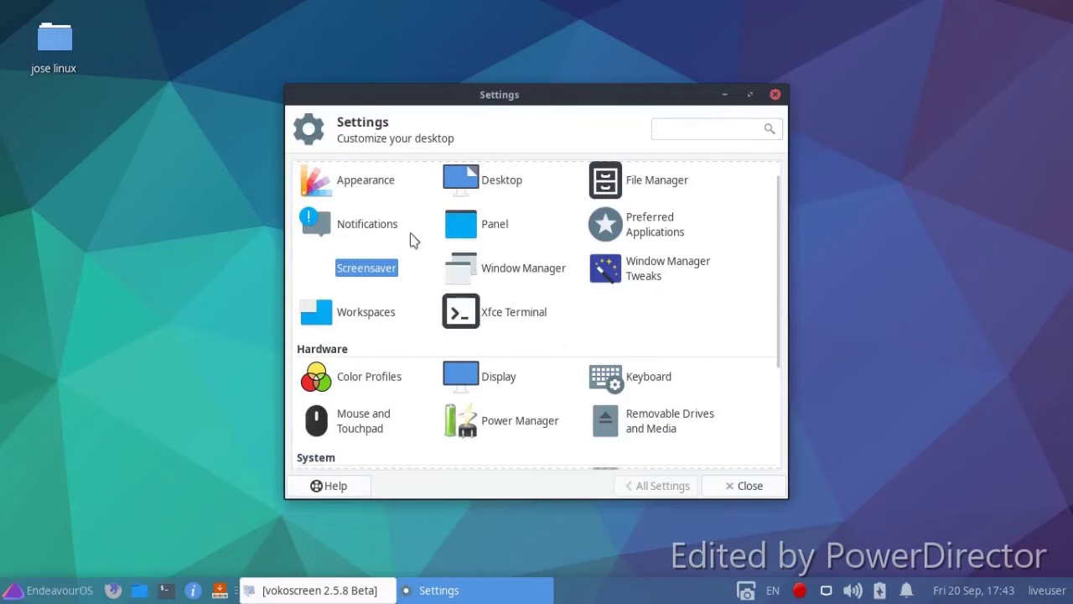
Try out the Arc-Dark desktop style, checking it in the application menu, and restore the Arc style
{"action": "left_click", "coordinate": [376, 193]}
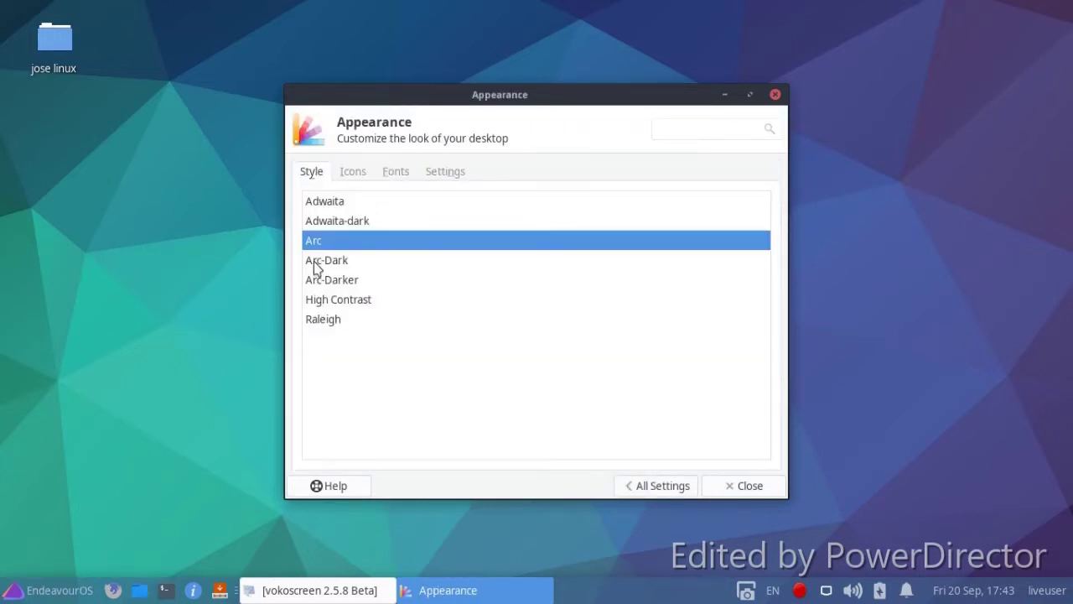
{"action": "left_click", "coordinate": [316, 261]}
{"action": "left_click", "coordinate": [17, 591]}
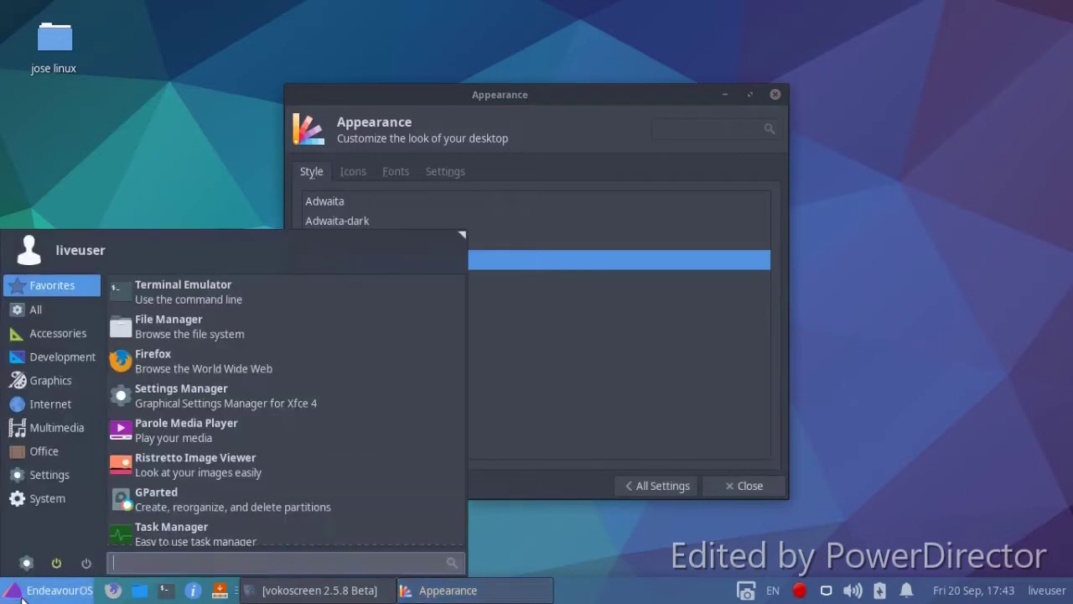
{"action": "left_click", "coordinate": [165, 143]}
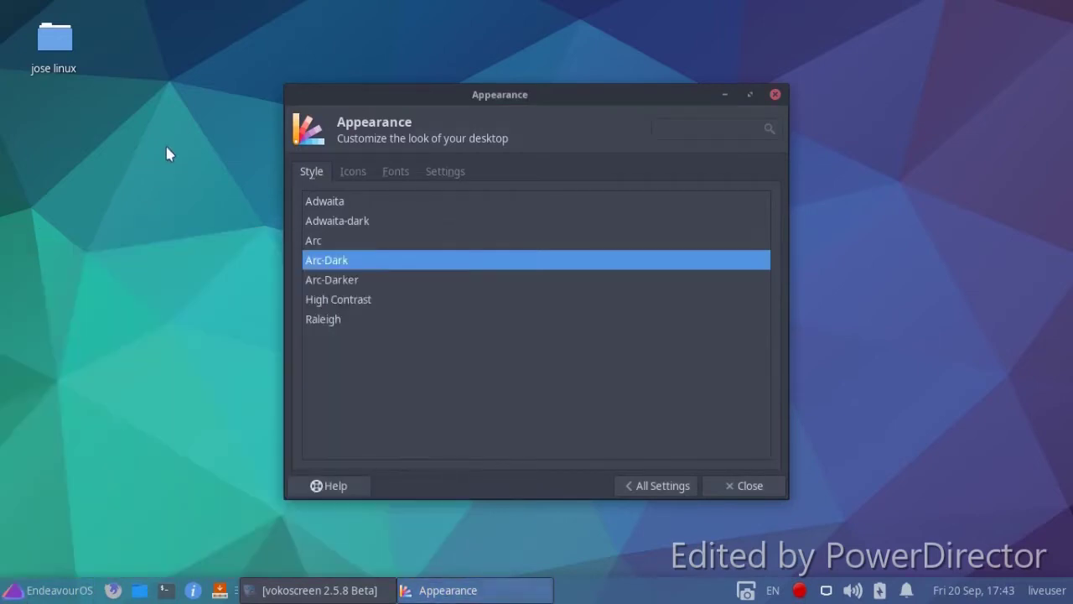
{"action": "left_click", "coordinate": [323, 243]}
Try the Paper icon theme and check its look in the application menu
{"action": "left_click", "coordinate": [353, 171]}
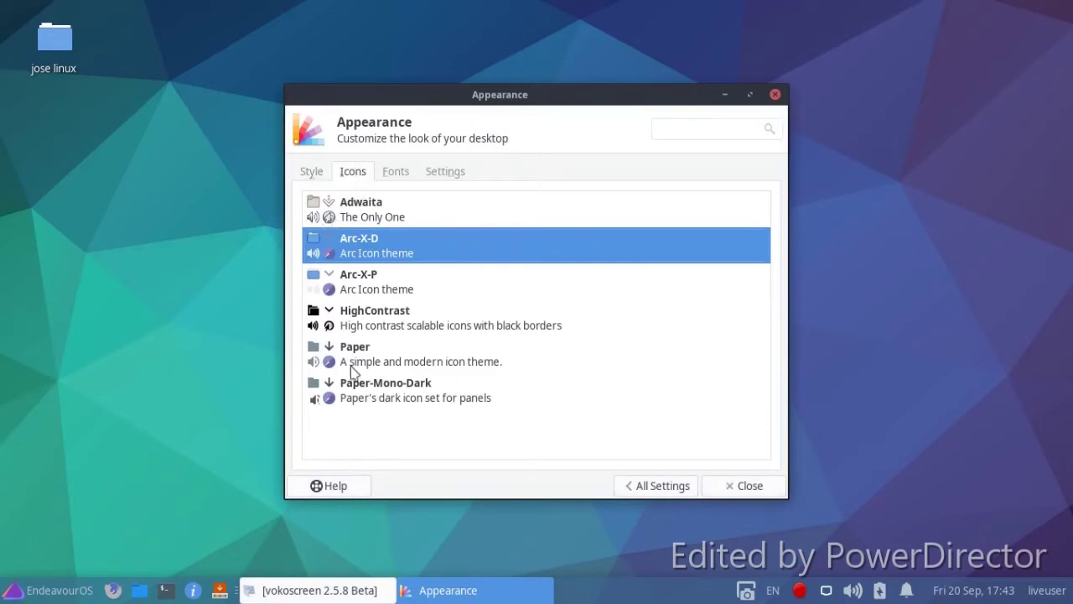
{"action": "left_click", "coordinate": [349, 351]}
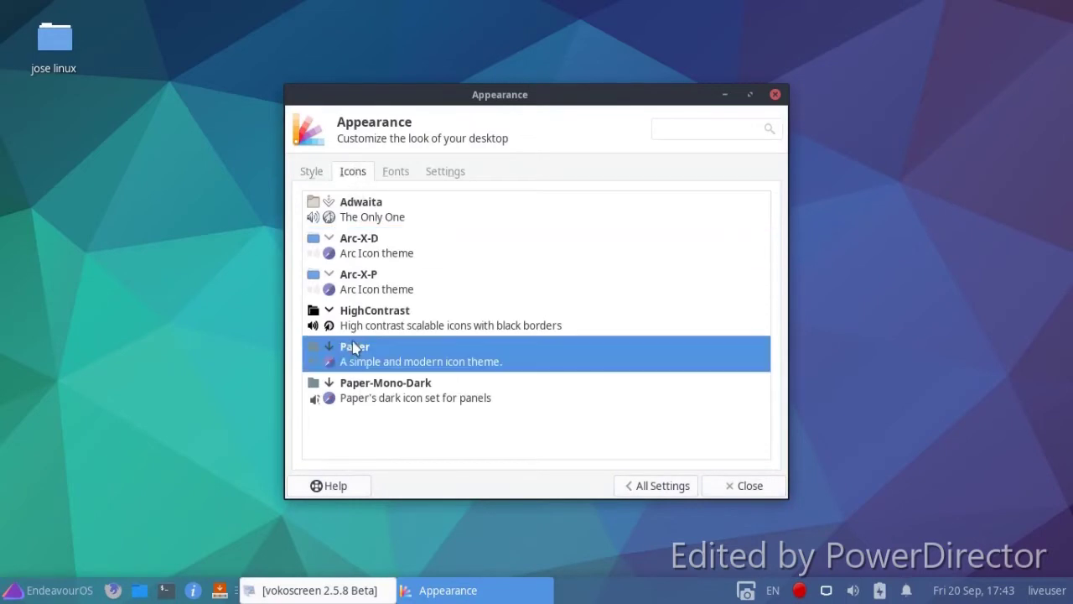
{"action": "left_click", "coordinate": [5, 586]}
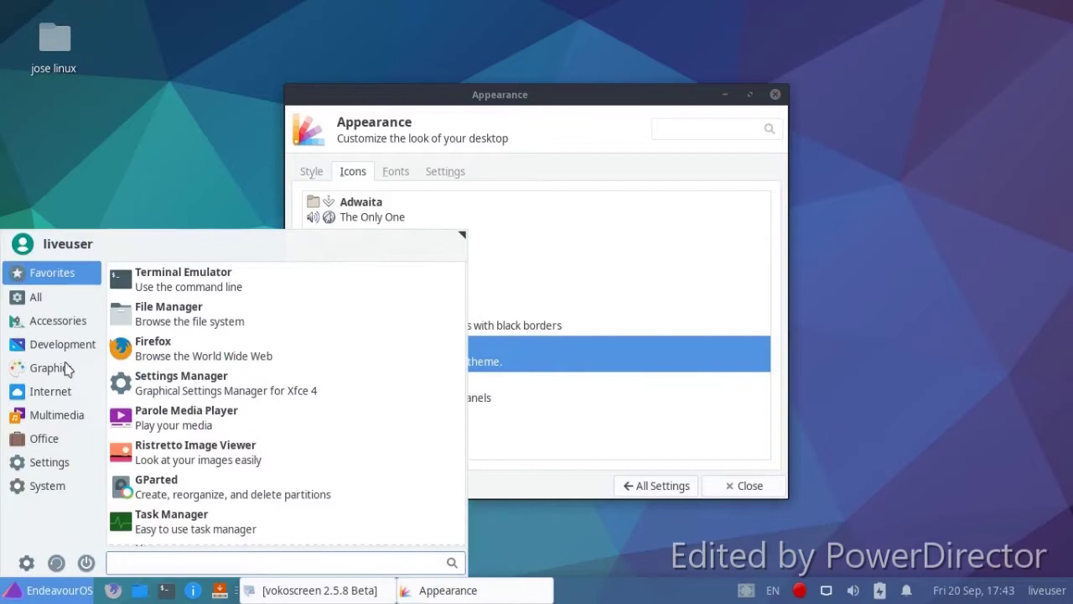
{"action": "left_click", "coordinate": [634, 288]}
Try the Arc-X-P icon theme, restore Arc-X-D, and close the Appearance settings
{"action": "left_click", "coordinate": [384, 285]}
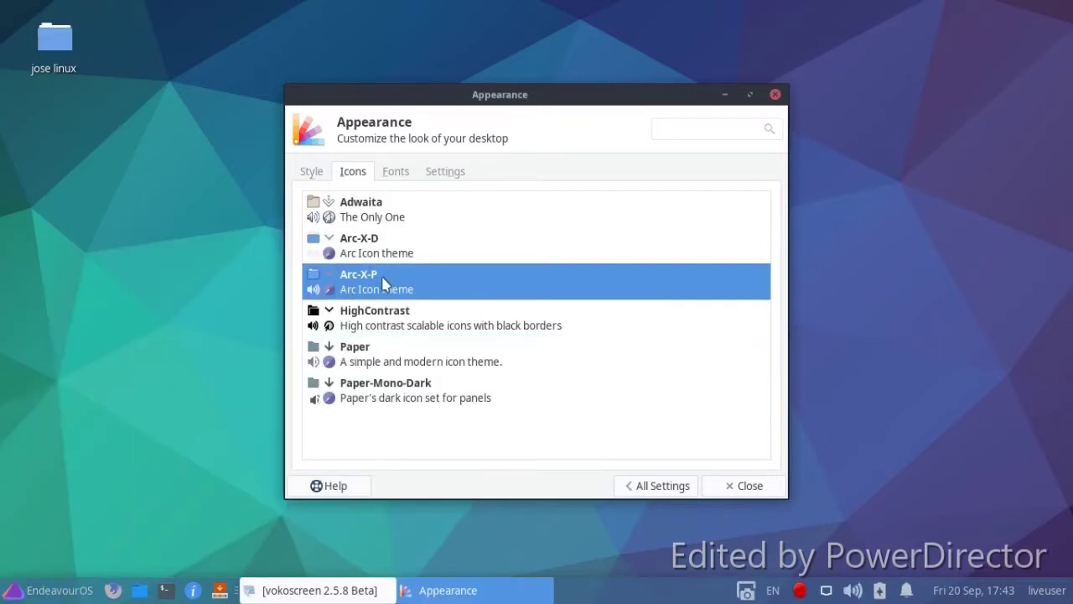
{"action": "left_click", "coordinate": [362, 244]}
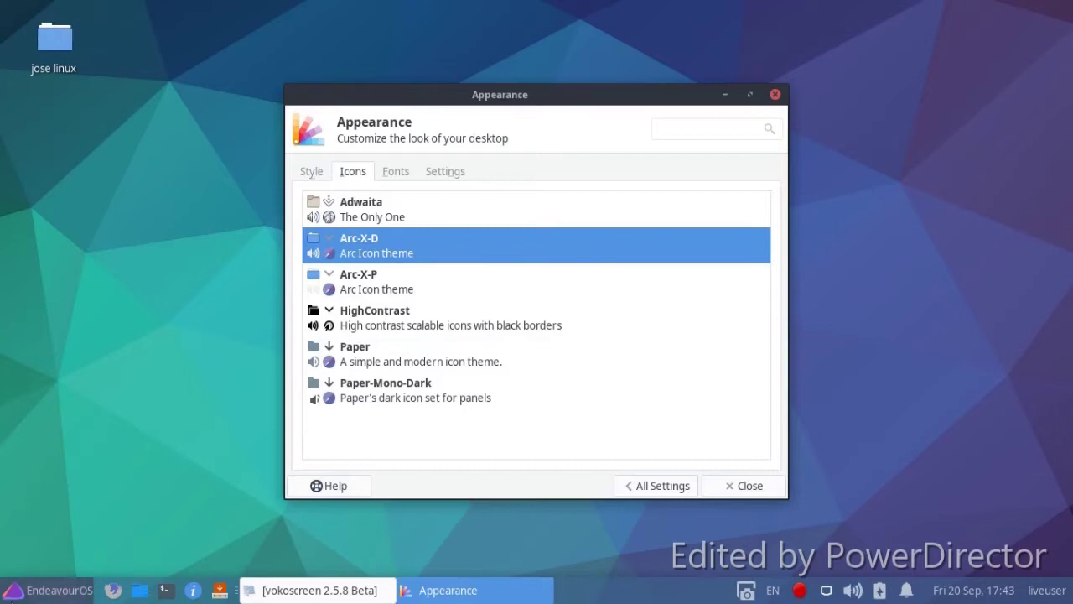
{"action": "left_click", "coordinate": [14, 591]}
{"action": "left_click", "coordinate": [613, 401]}
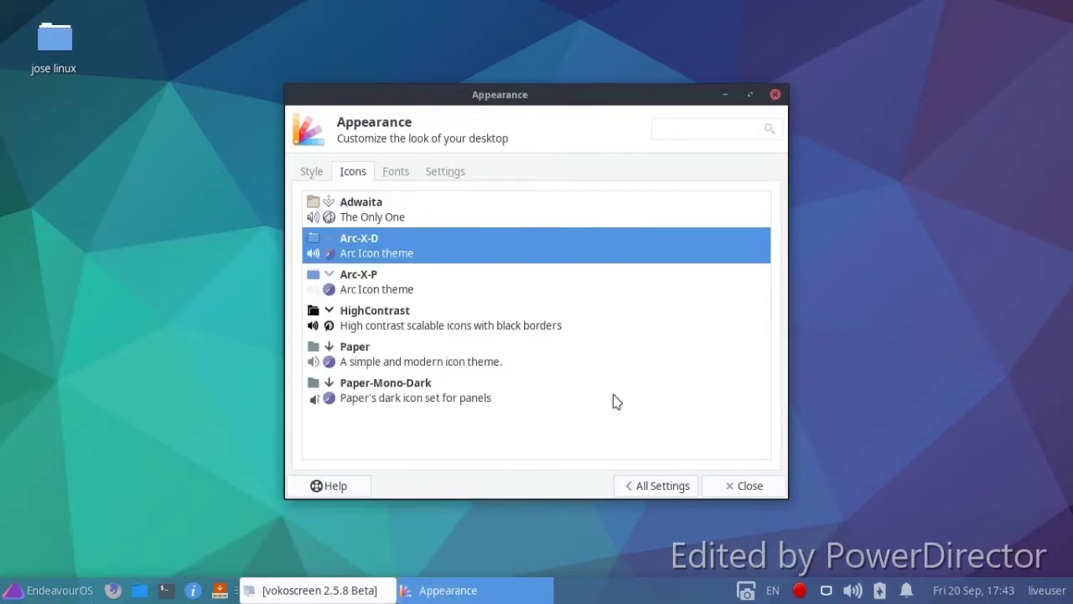
{"action": "left_click", "coordinate": [751, 484]}
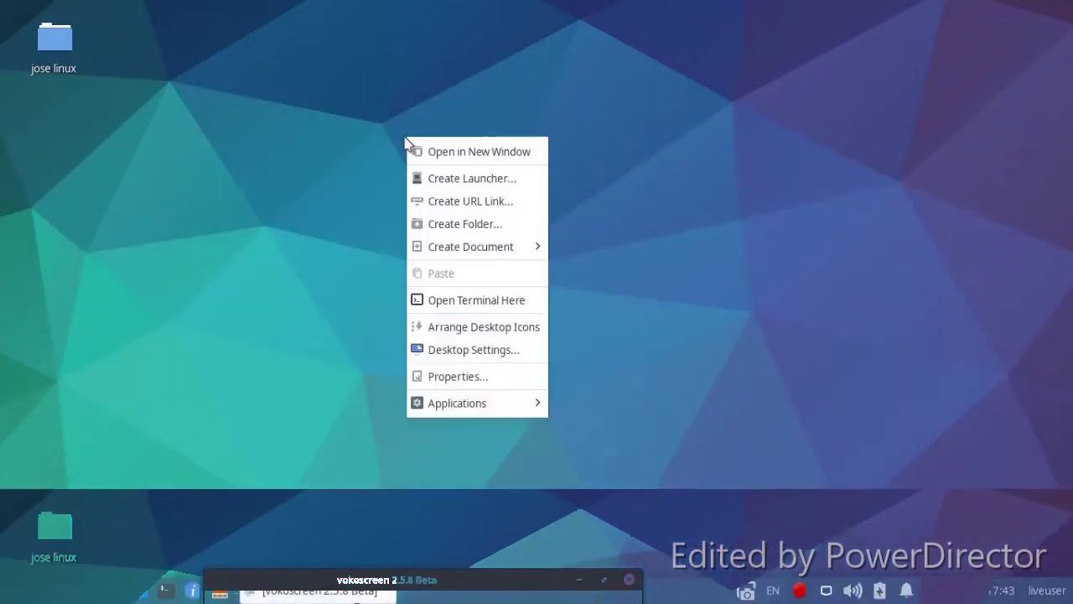
Set the sunlit forest path picture from the xfce folder as the desktop wallpaper
{"action": "left_click", "coordinate": [432, 362]}
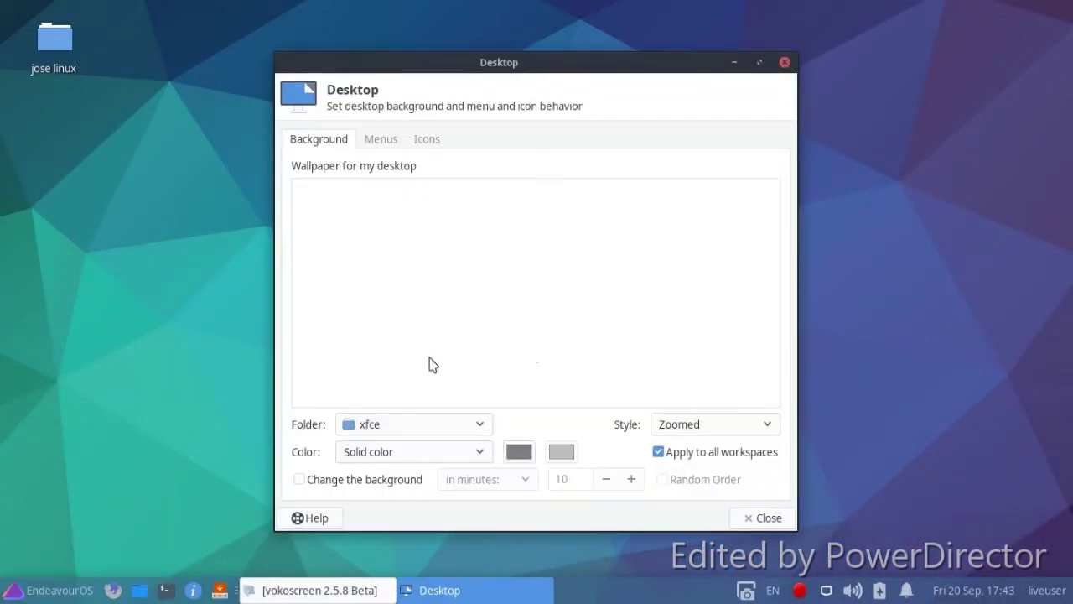
{"action": "scroll", "coordinate": [499, 317], "scroll_direction": "down", "scroll_amount": 10}
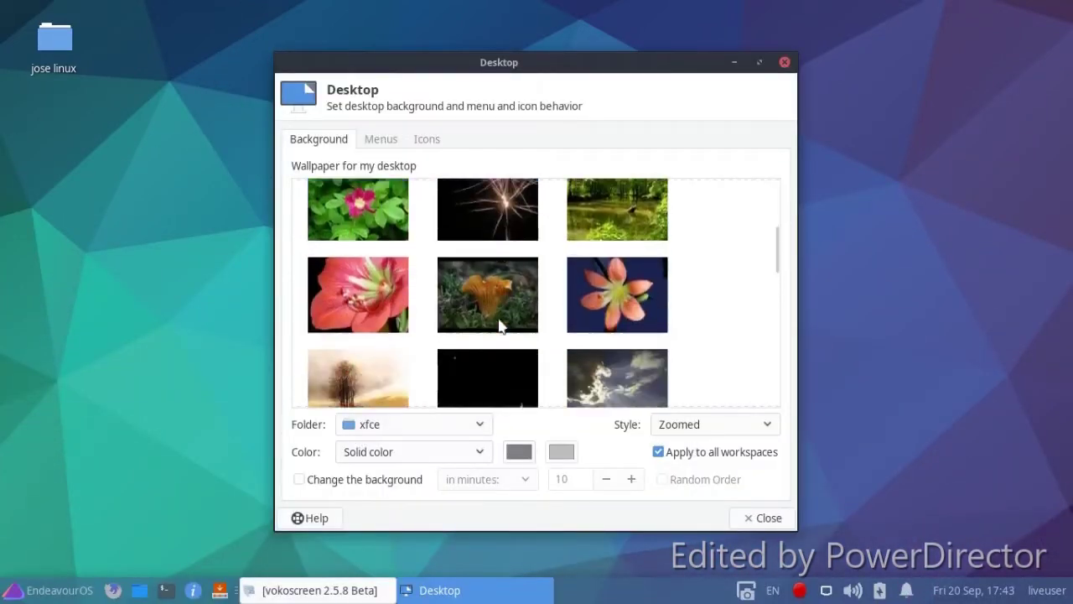
{"action": "scroll", "coordinate": [498, 330], "scroll_direction": "down", "scroll_amount": 10}
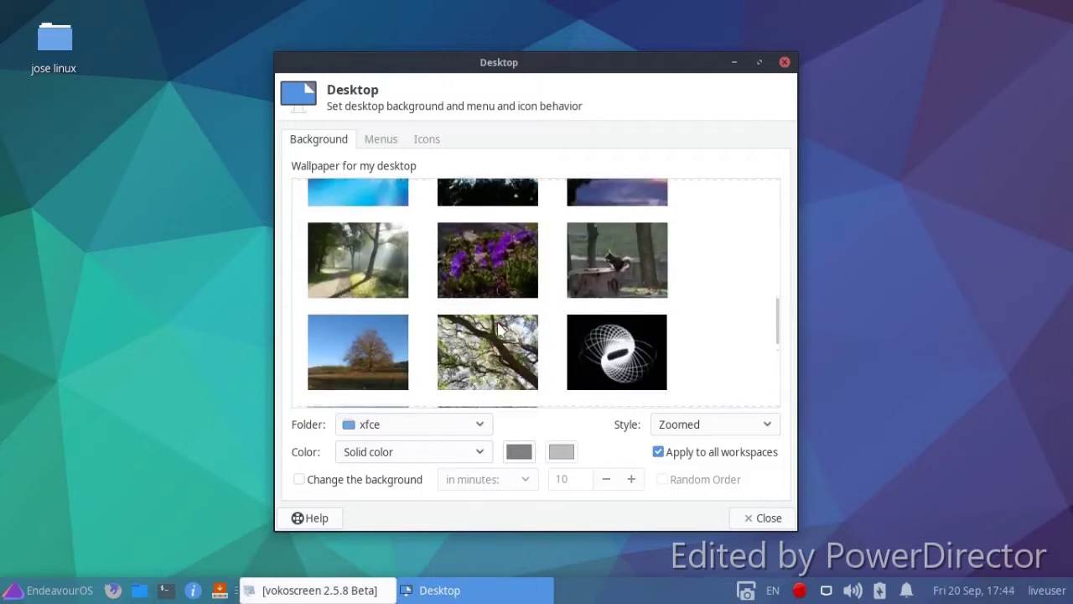
{"action": "scroll", "coordinate": [498, 330], "scroll_direction": "down", "scroll_amount": 2}
{"action": "scroll", "coordinate": [498, 329], "scroll_direction": "up", "scroll_amount": 4}
{"action": "scroll", "coordinate": [498, 329], "scroll_direction": "up", "scroll_amount": 3}
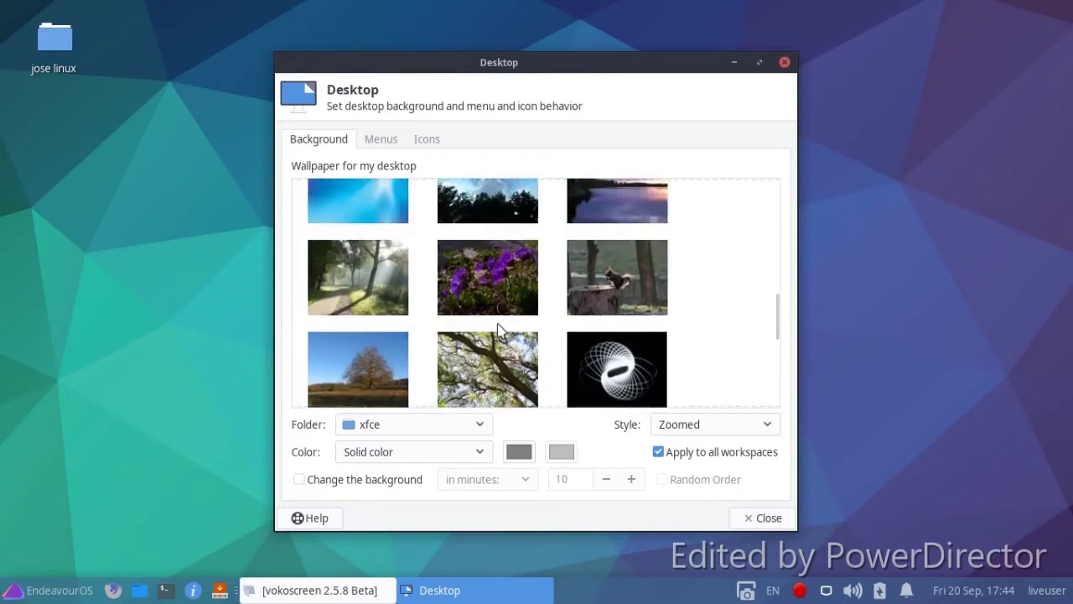
{"action": "left_click", "coordinate": [353, 294]}
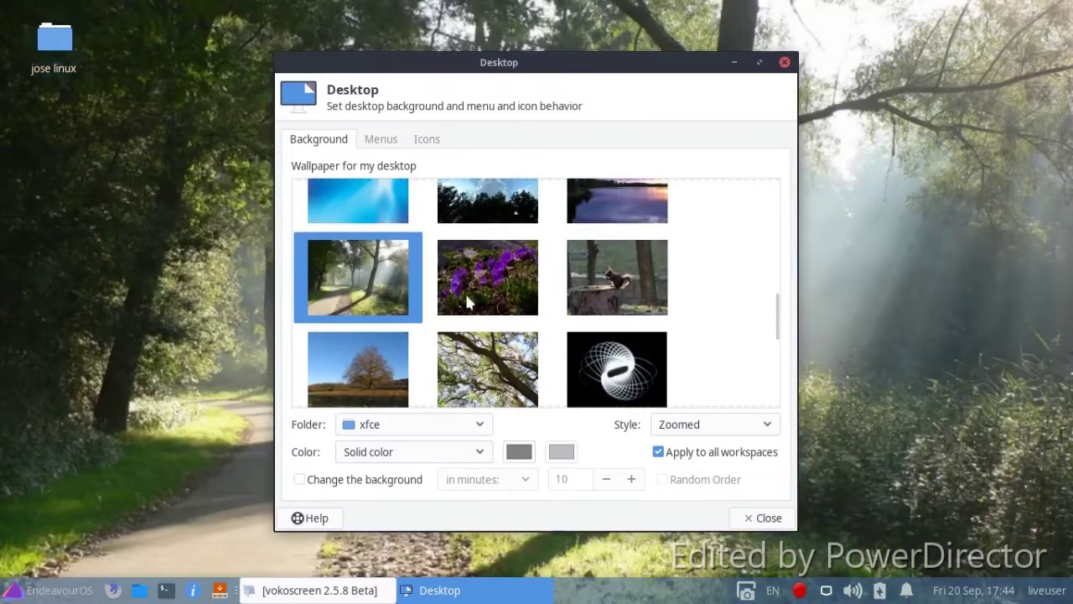
Set the blue abstract image with white light streaks as the desktop wallpaper and close the desktop settings
{"action": "scroll", "coordinate": [468, 304], "scroll_direction": "up", "scroll_amount": 2}
{"action": "left_click", "coordinate": [379, 302]}
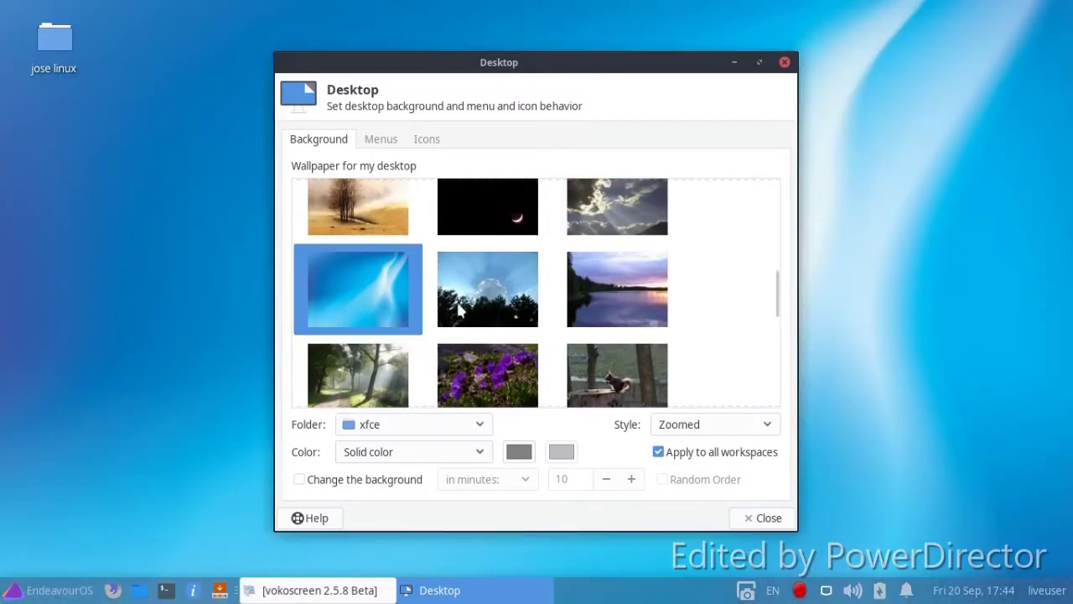
{"action": "scroll", "coordinate": [551, 342], "scroll_direction": "up", "scroll_amount": 4}
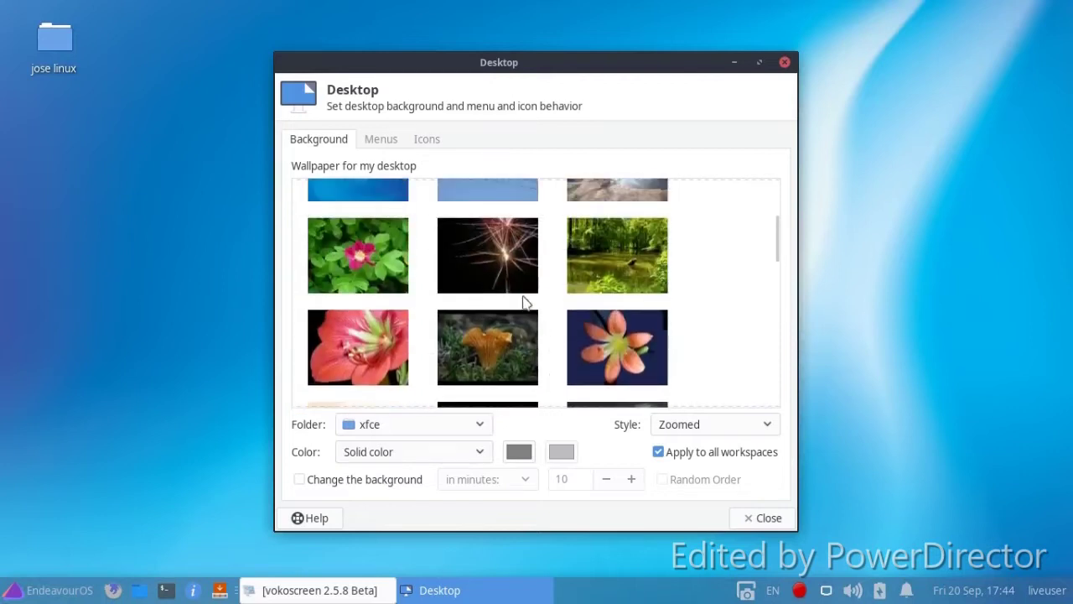
{"action": "left_click", "coordinate": [379, 139]}
{"action": "left_click", "coordinate": [761, 517]}
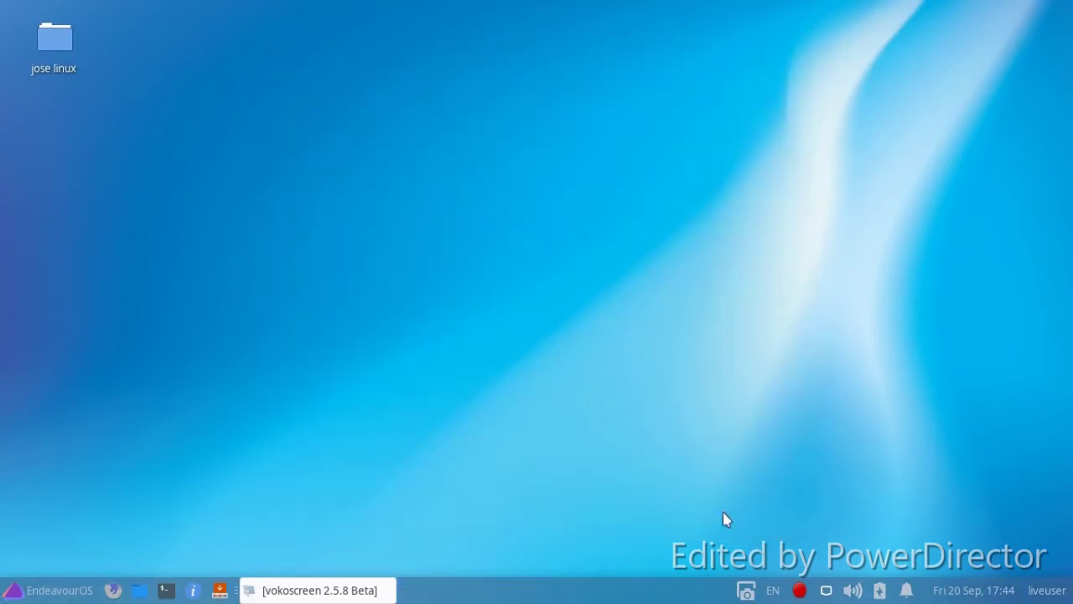
Open the Settings Manager and view its Desktop background settings before returning to all settings
{"action": "left_click", "coordinate": [38, 591]}
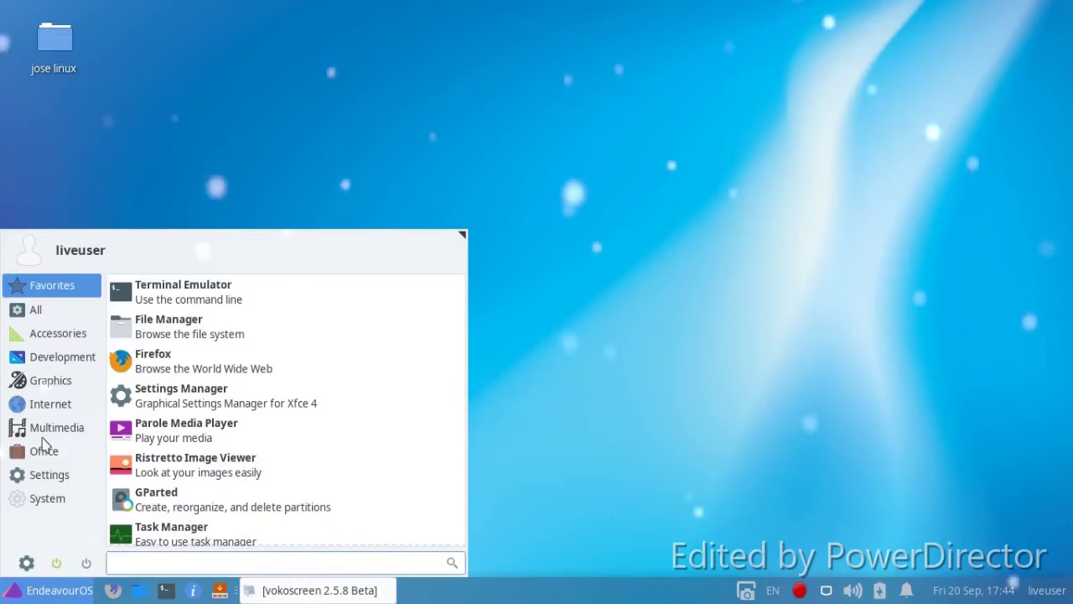
{"action": "left_click", "coordinate": [228, 396]}
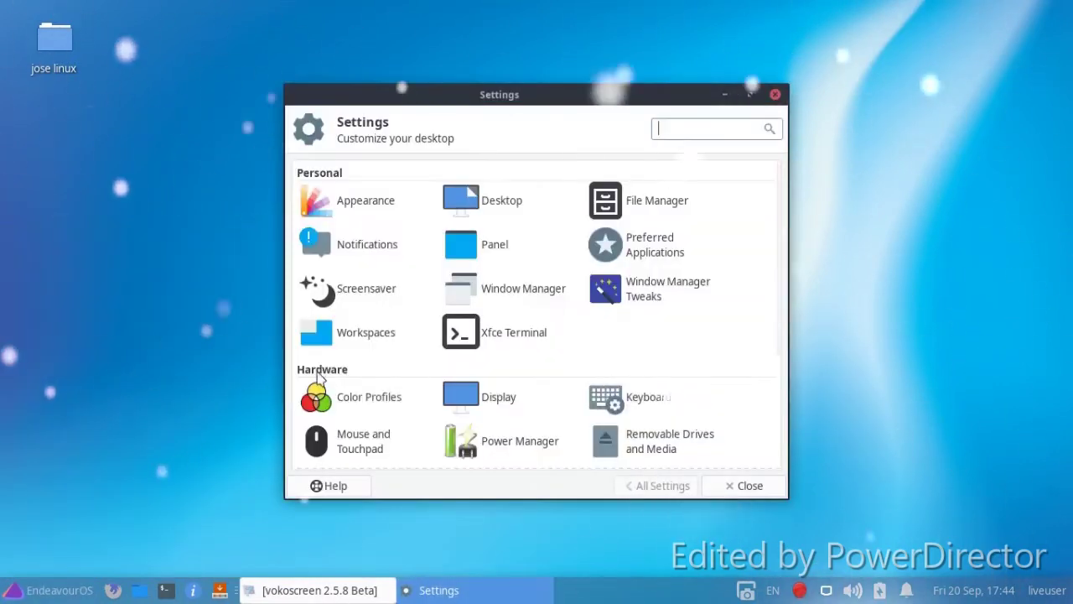
{"action": "left_click", "coordinate": [479, 205]}
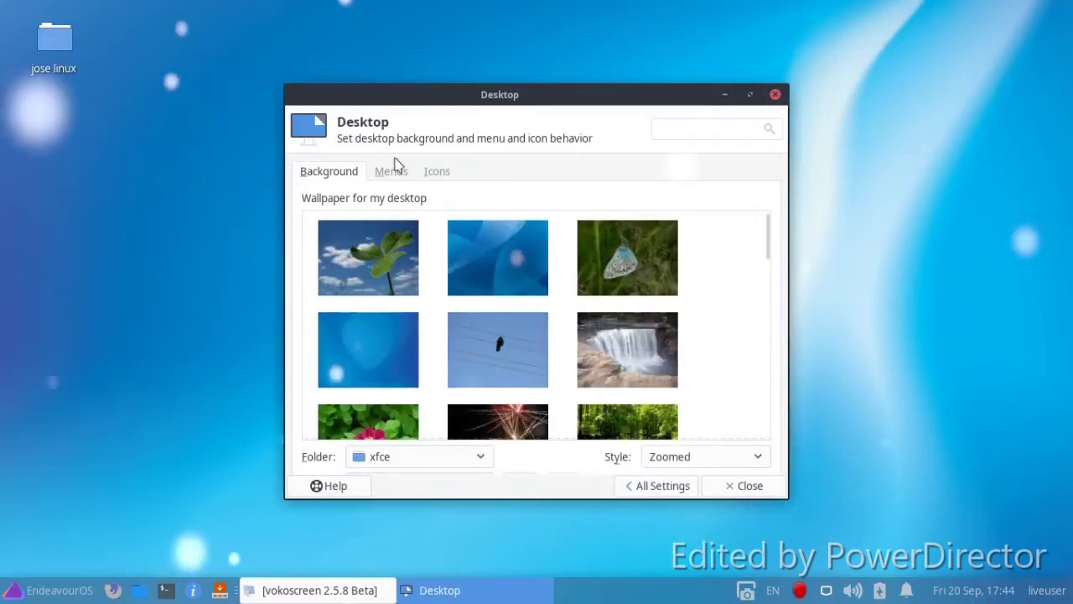
{"action": "left_click", "coordinate": [630, 487]}
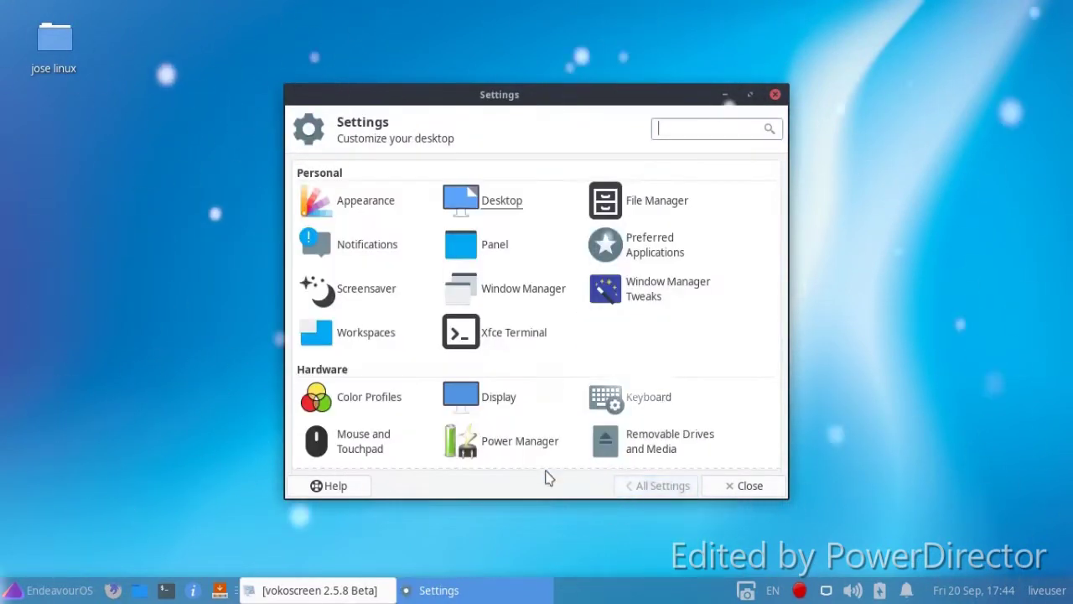
Set the Xfce Terminal background type to Background image in the terminal preferences and close them
{"action": "left_click", "coordinate": [509, 335]}
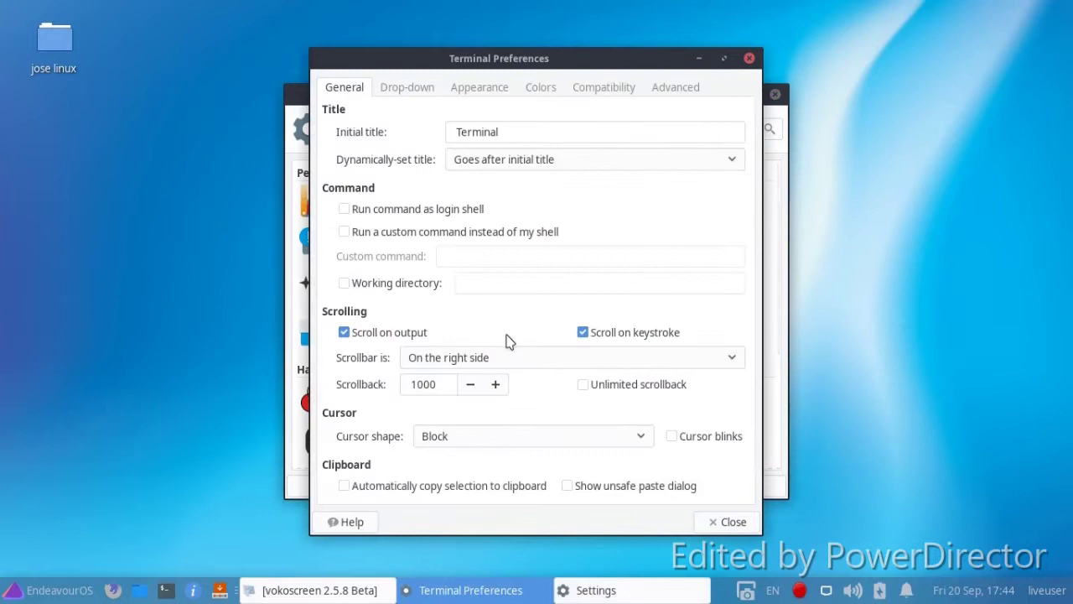
{"action": "left_click", "coordinate": [403, 89]}
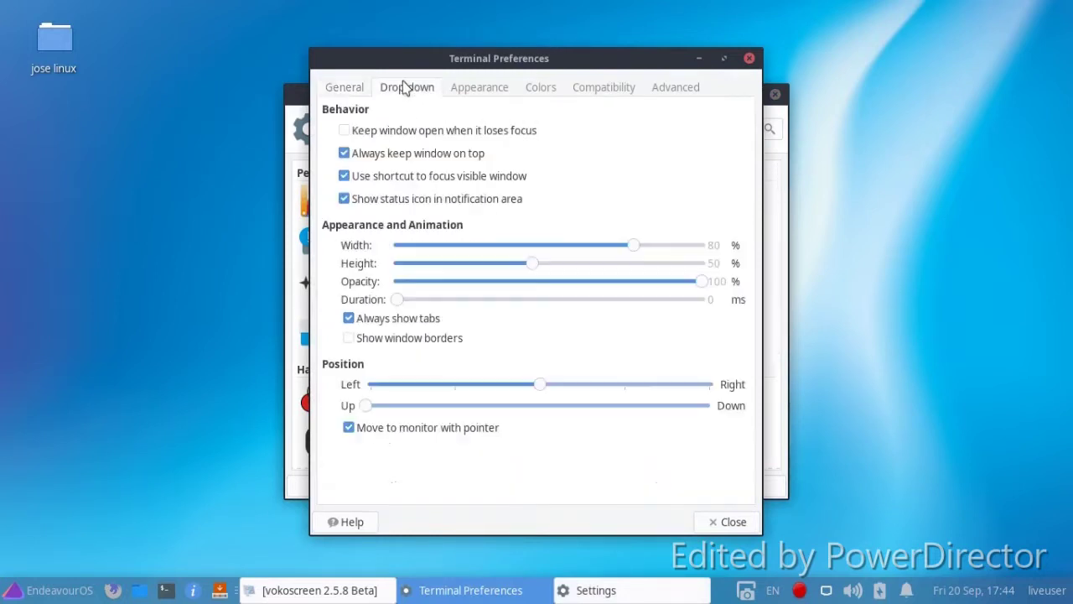
{"action": "left_click", "coordinate": [460, 90]}
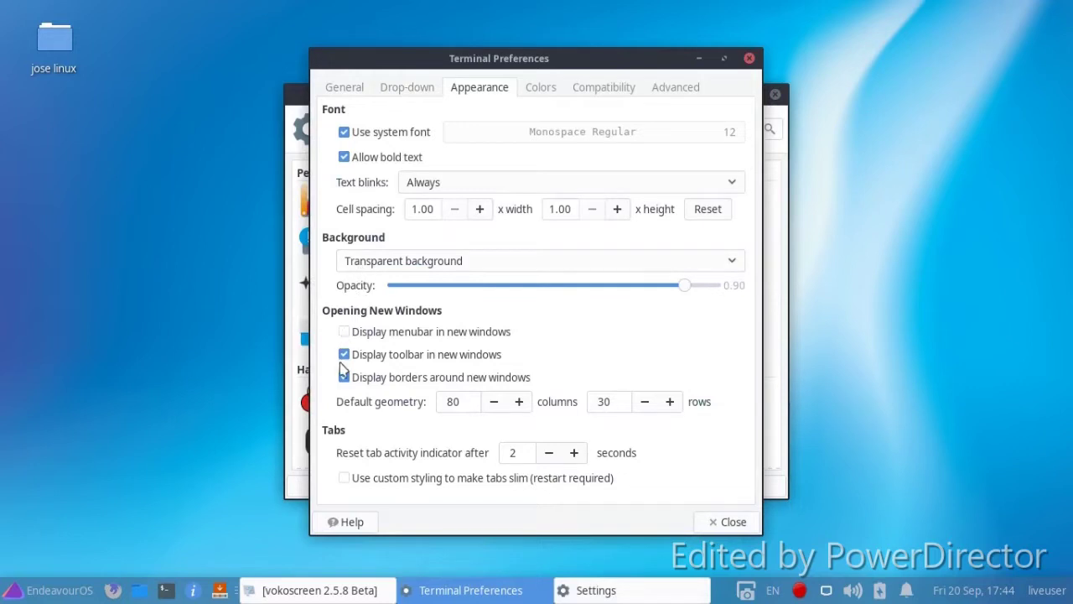
{"action": "left_click", "coordinate": [421, 263]}
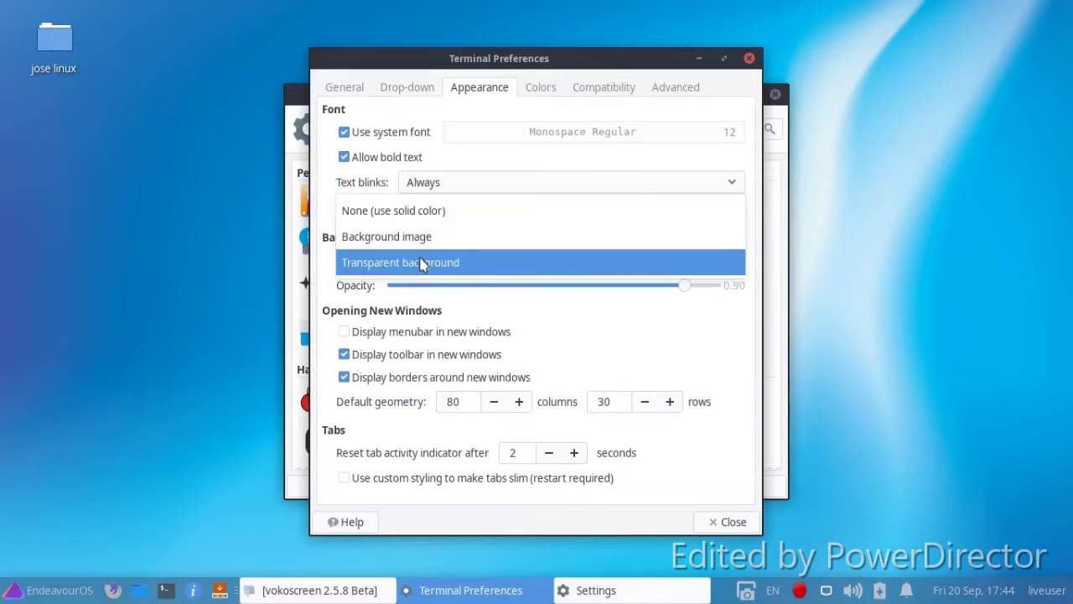
{"action": "left_click", "coordinate": [416, 245]}
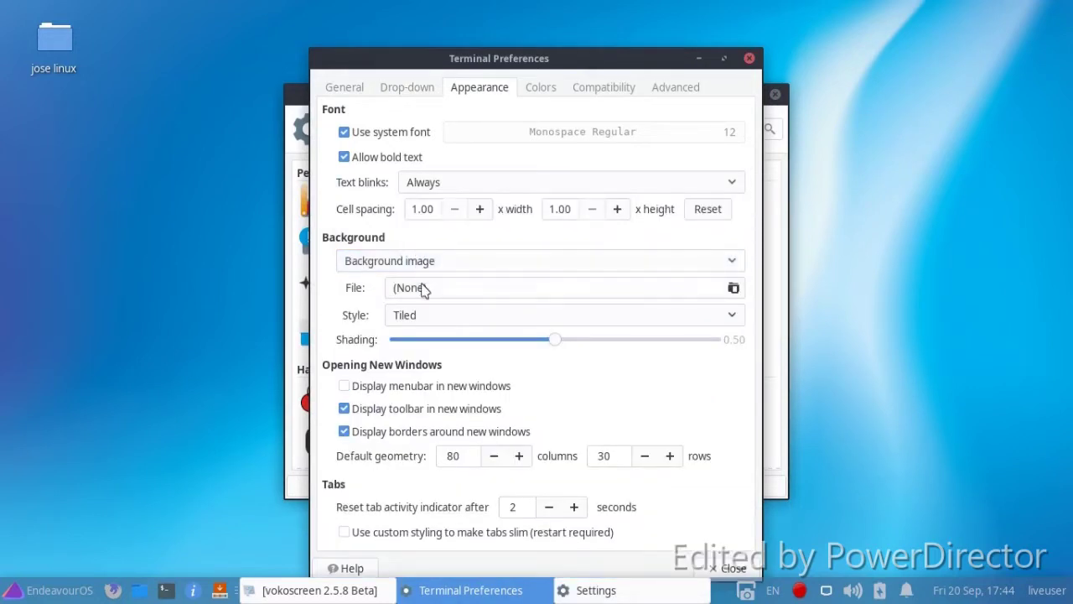
{"action": "left_click", "coordinate": [731, 569]}
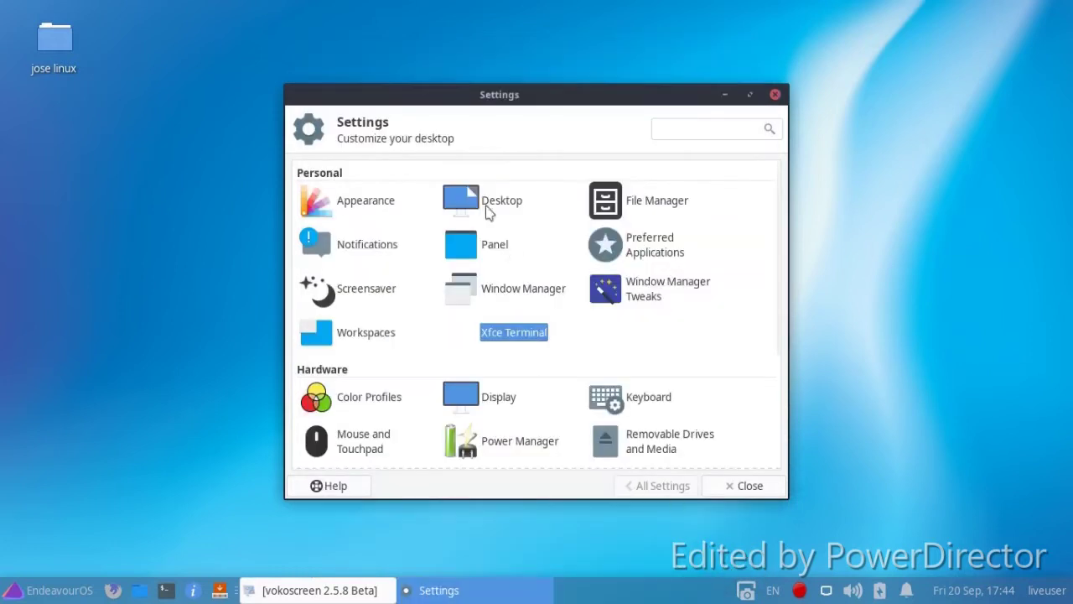
Examine the appearance and panel options of the LightDM GTK+ Greeter settings, and close them
{"action": "scroll", "coordinate": [460, 295], "scroll_direction": "down", "scroll_amount": 2}
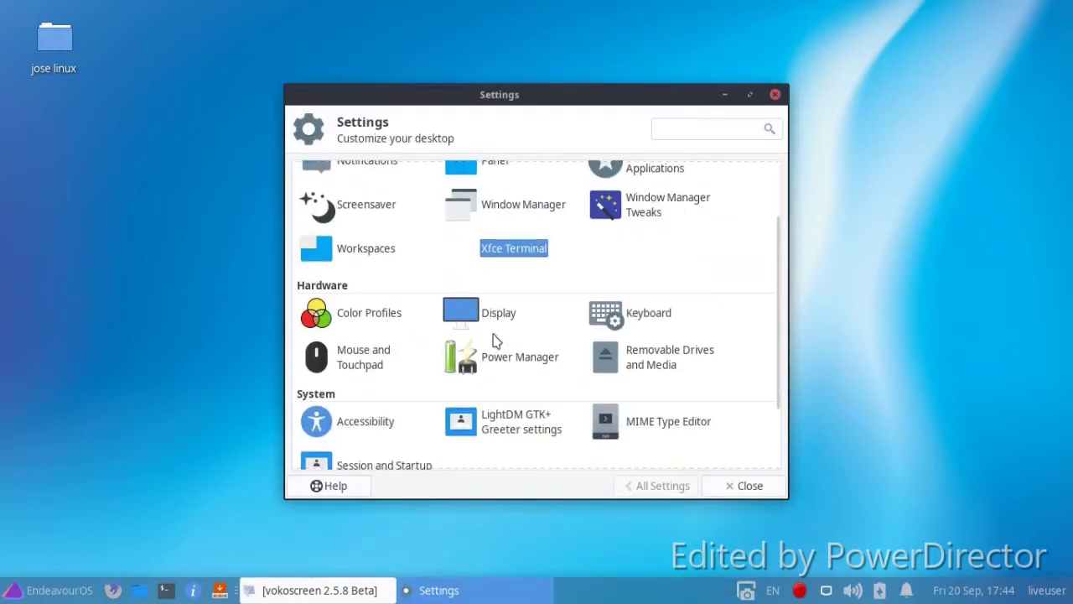
{"action": "scroll", "coordinate": [587, 360], "scroll_direction": "down", "scroll_amount": 1}
{"action": "left_click", "coordinate": [501, 377]}
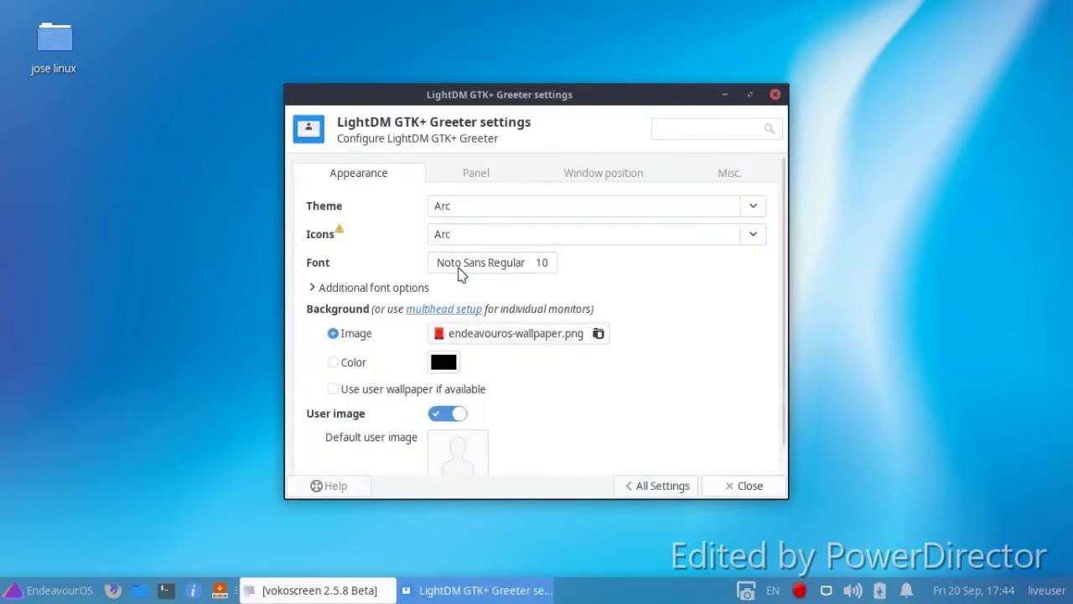
{"action": "left_click", "coordinate": [475, 448]}
{"action": "left_click", "coordinate": [589, 411]}
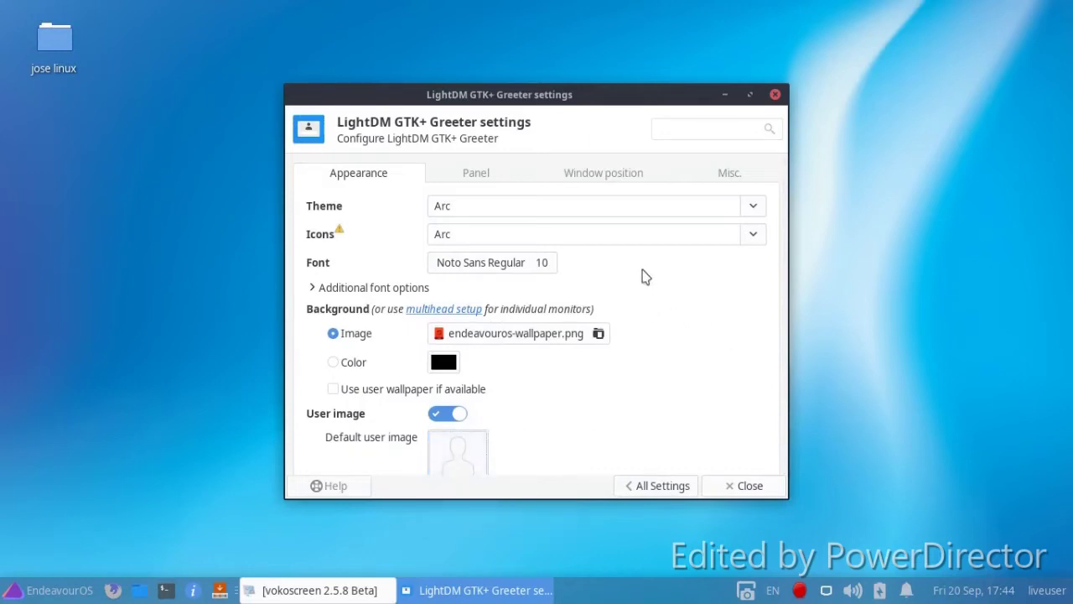
{"action": "left_click", "coordinate": [495, 180]}
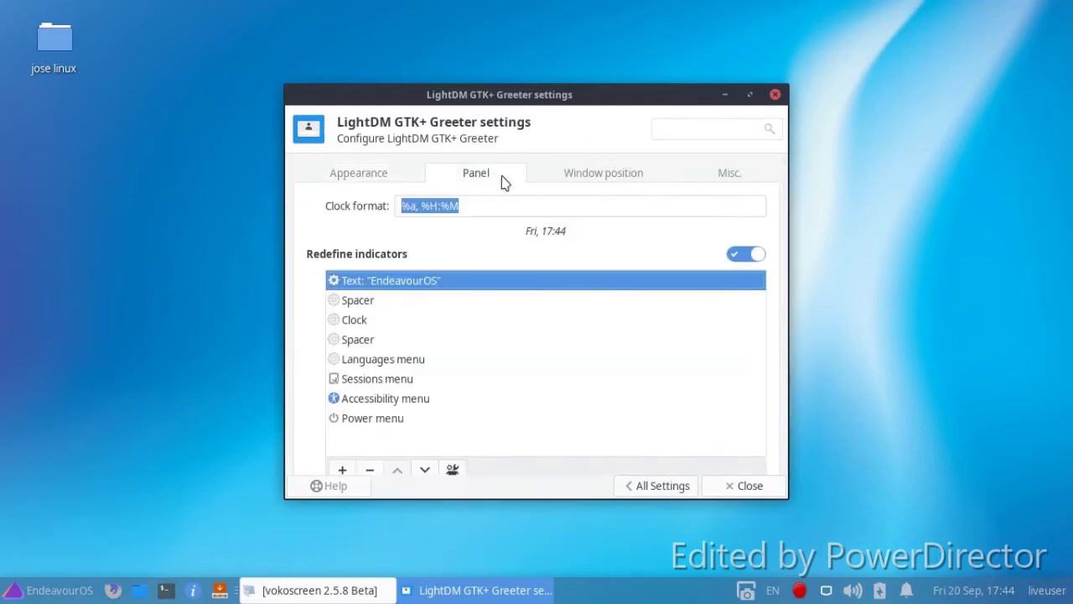
{"action": "left_click", "coordinate": [361, 344]}
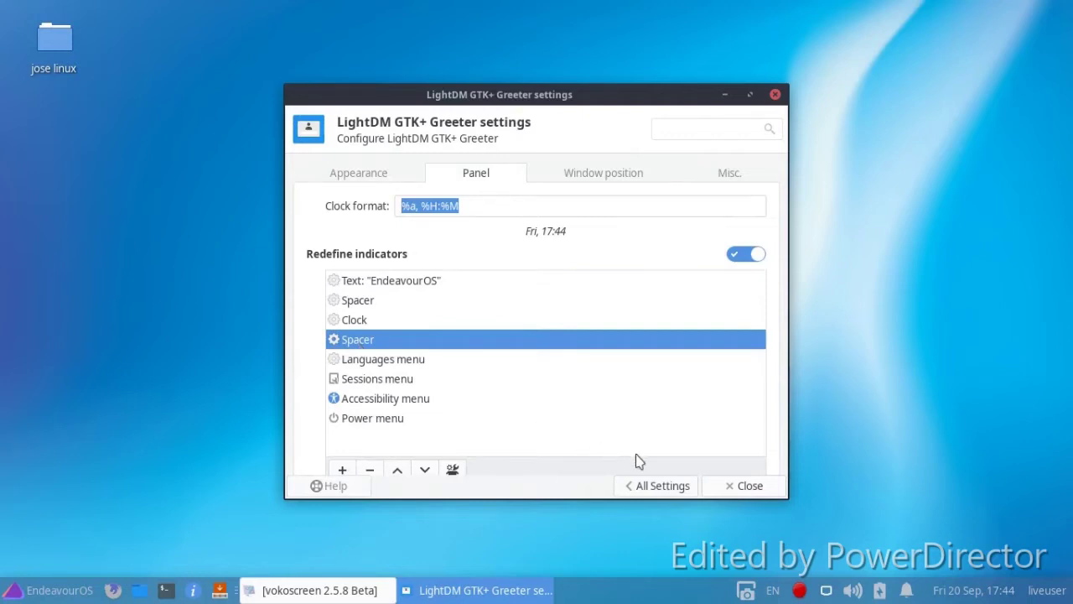
{"action": "left_click", "coordinate": [705, 495]}
{"action": "left_click", "coordinate": [15, 590]}
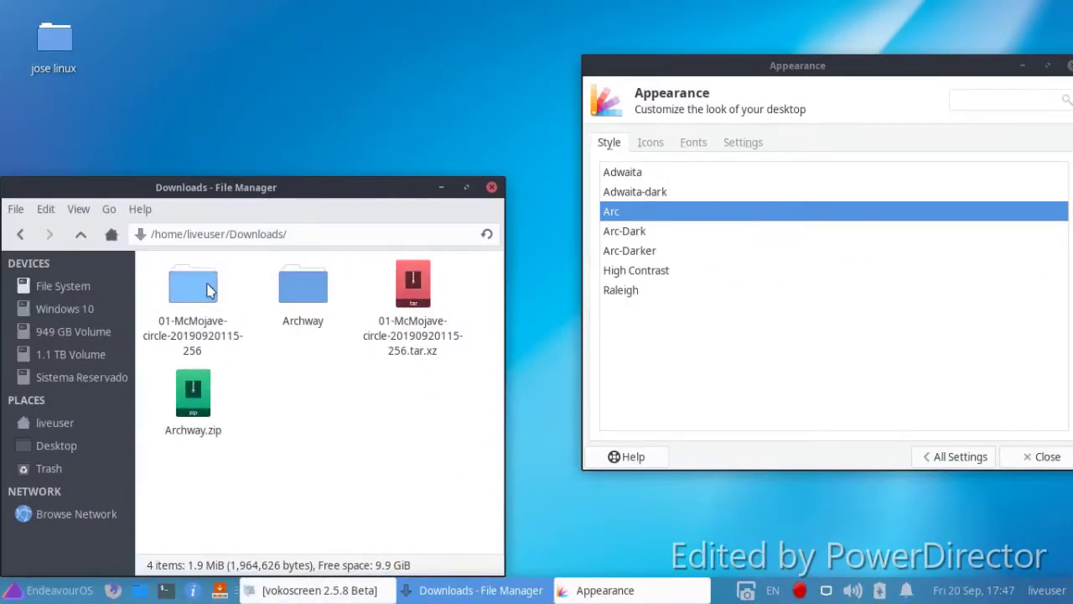
{"action": "left_click_drag", "start_coordinate": [193, 285], "coordinate": [710, 244]}
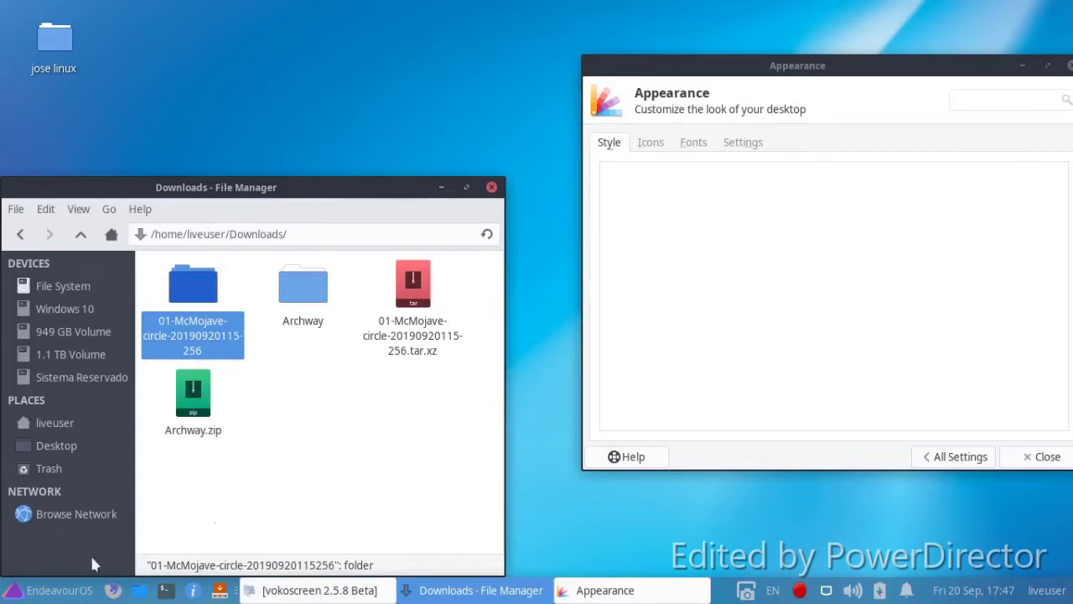
Open the home folder in a new file manager window, reposition and shorten the window to inspect it, and close it
{"action": "left_click", "coordinate": [10, 589]}
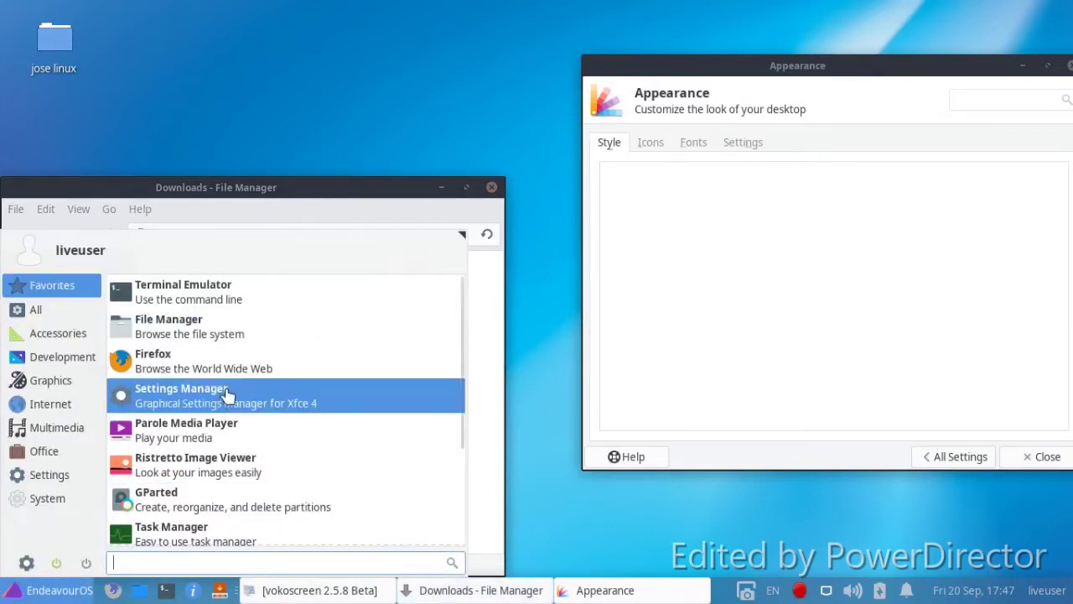
{"action": "left_click", "coordinate": [248, 329]}
{"action": "left_click_drag", "start_coordinate": [364, 34], "coordinate": [429, 63]}
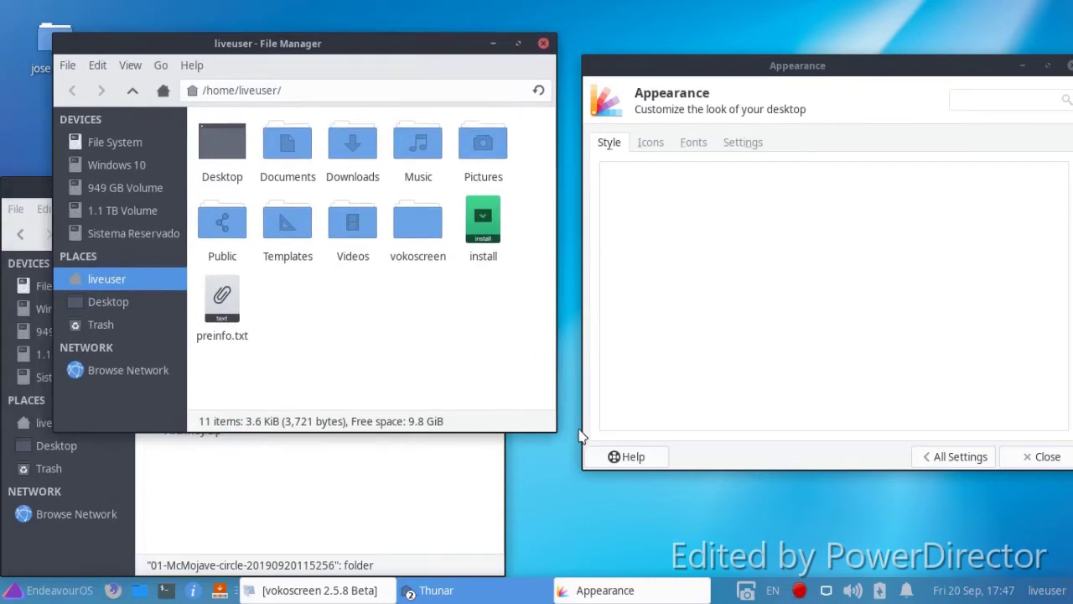
{"action": "left_click_drag", "start_coordinate": [549, 437], "coordinate": [545, 388]}
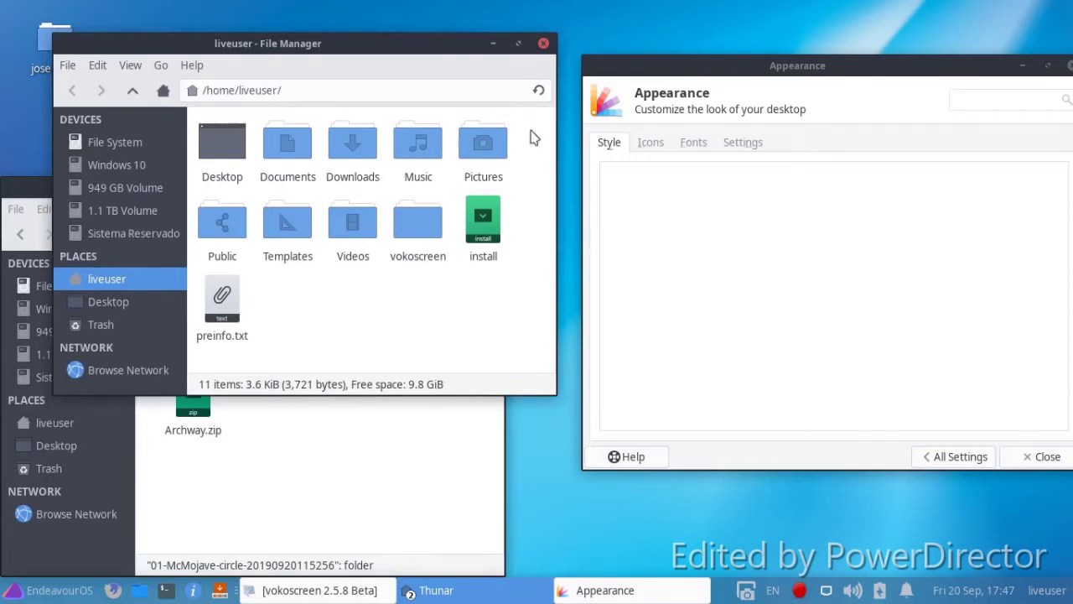
{"action": "left_click", "coordinate": [543, 43]}
Apply the McMojave-circle icon theme in the Appearance settings and clear the selection in the Downloads folder
{"action": "left_click", "coordinate": [661, 144]}
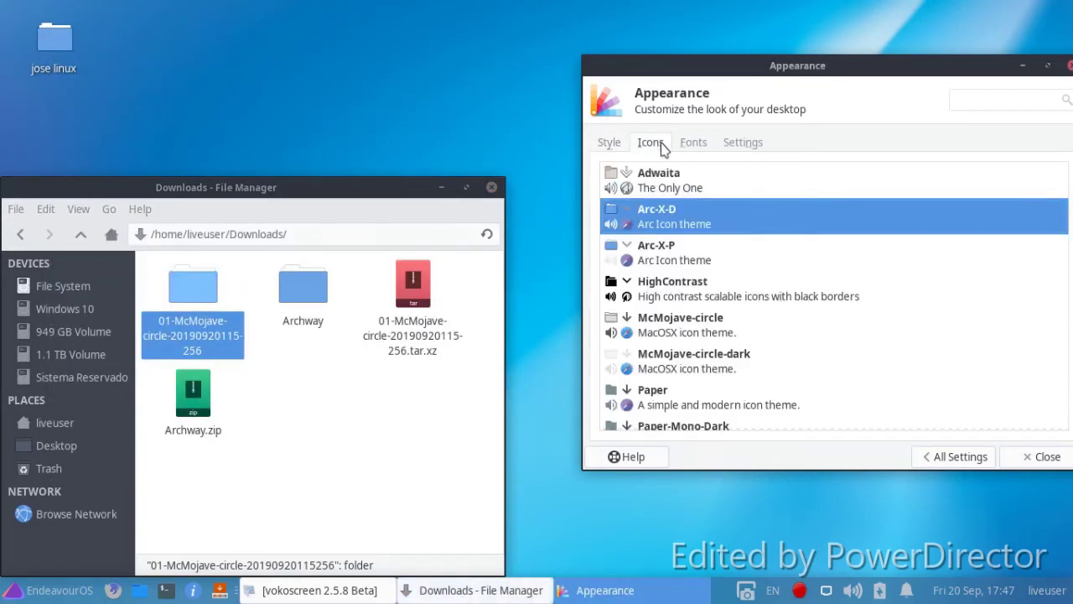
{"action": "left_click", "coordinate": [733, 334]}
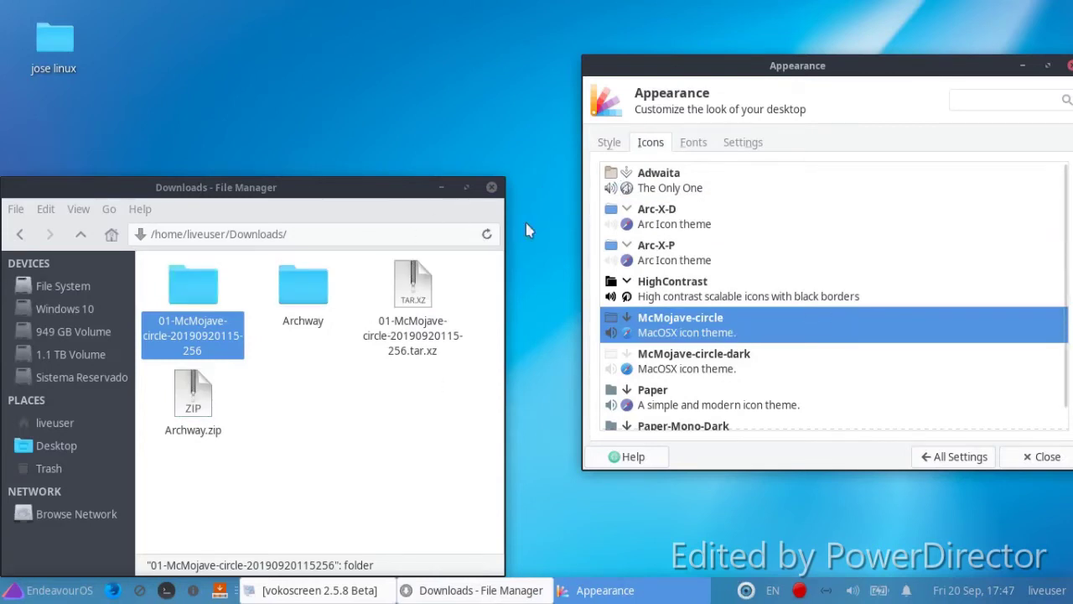
{"action": "left_click", "coordinate": [288, 434]}
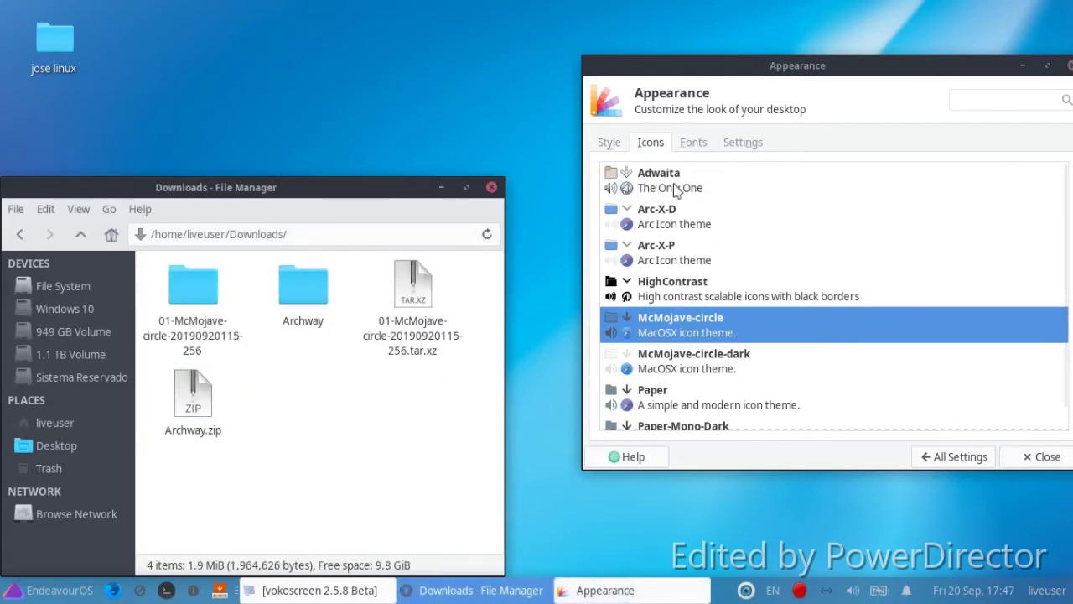
Add the Archway folder from Downloads to the style list in the Appearance settings and close the Downloads window
{"action": "left_click", "coordinate": [608, 142]}
{"action": "left_click_drag", "start_coordinate": [287, 290], "coordinate": [746, 275]}
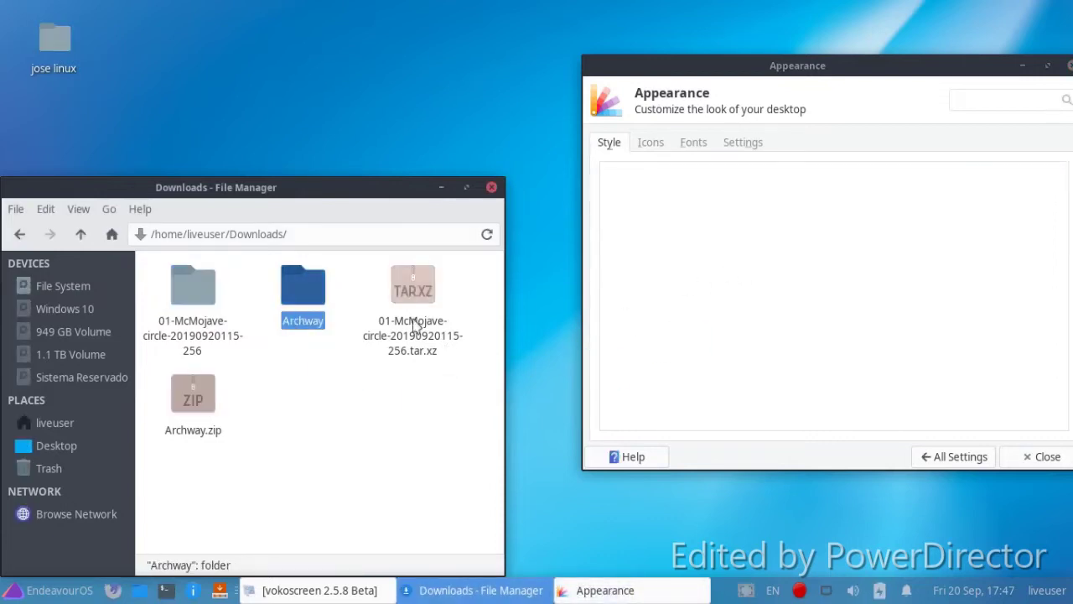
{"action": "left_click", "coordinate": [491, 187]}
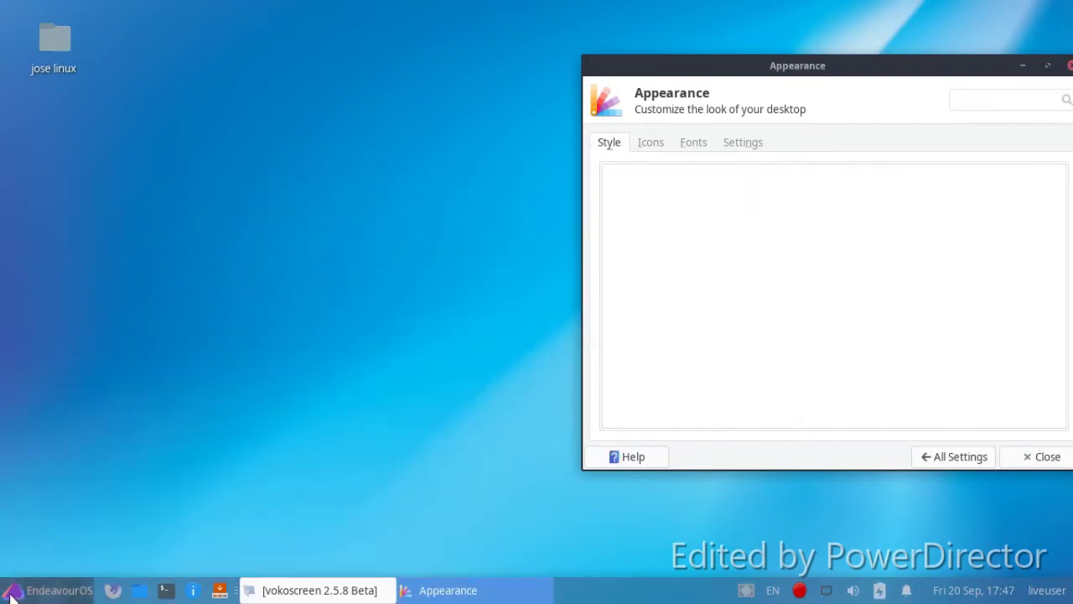
View the applications menu, apply the McMojave-circle-dark icon theme, and move the Appearance window toward the middle of the desktop
{"action": "left_click", "coordinate": [55, 590]}
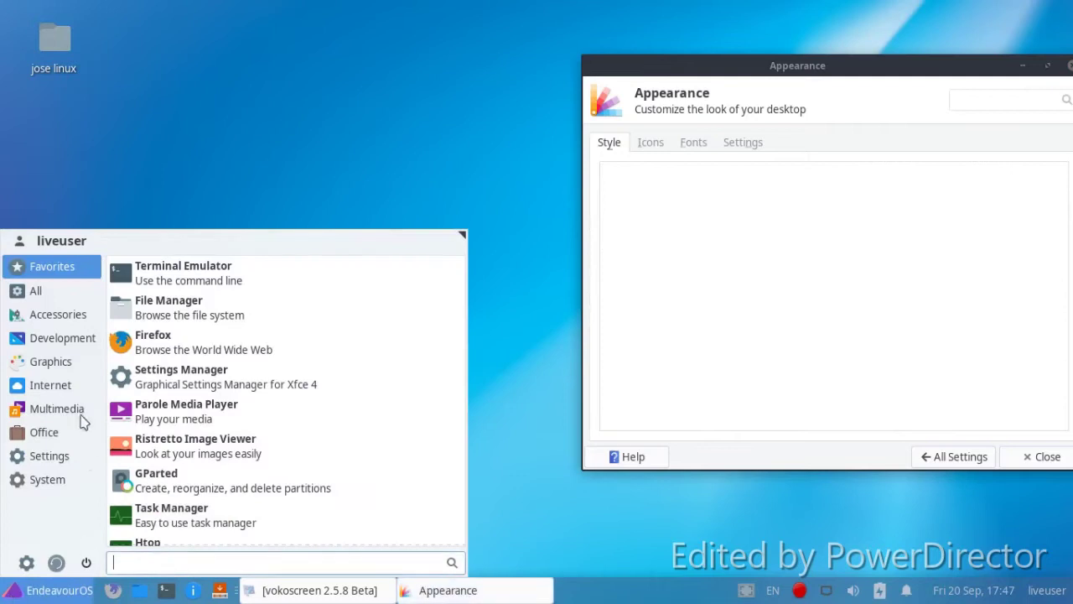
{"action": "left_click", "coordinate": [403, 148]}
{"action": "left_click", "coordinate": [645, 144]}
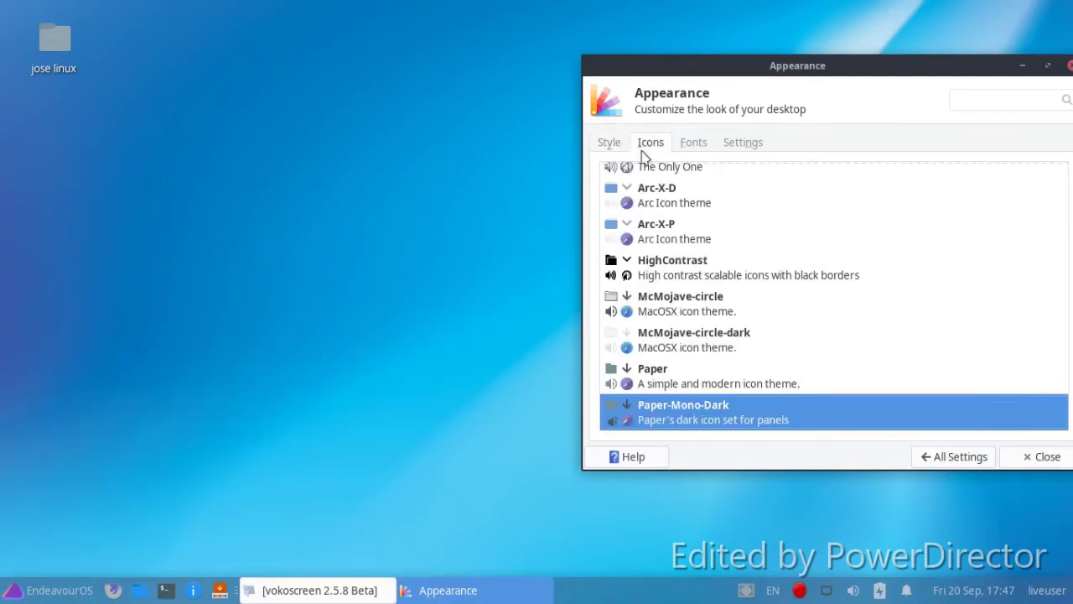
{"action": "left_click", "coordinate": [660, 346]}
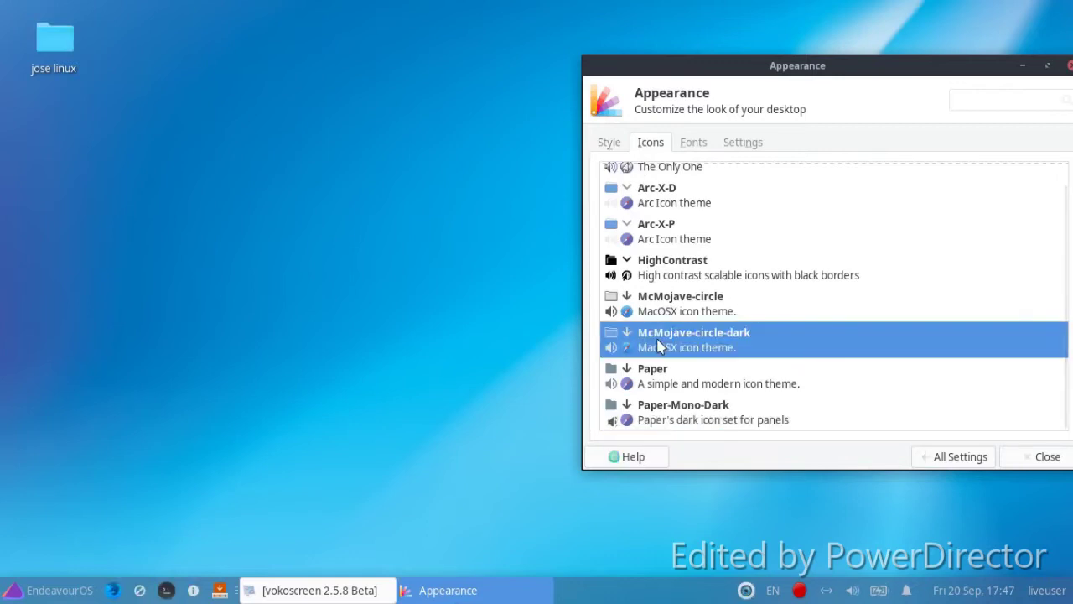
{"action": "left_click_drag", "start_coordinate": [735, 78], "coordinate": [526, 79]}
Check the Appearance style list, return to all settings, and open the Window Manager settings
{"action": "left_click", "coordinate": [400, 148]}
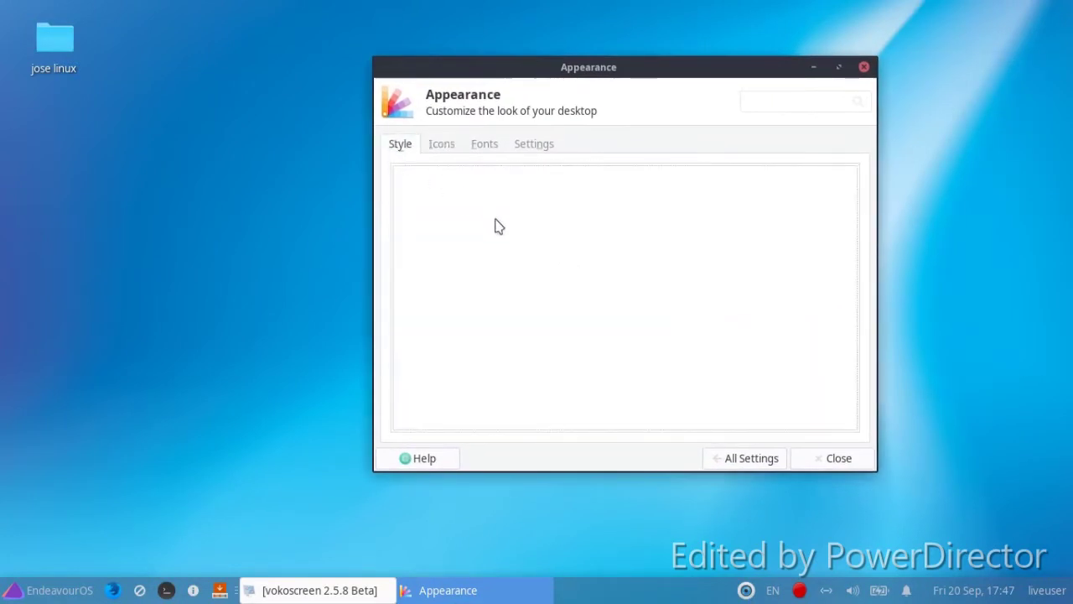
{"action": "left_click", "coordinate": [718, 458]}
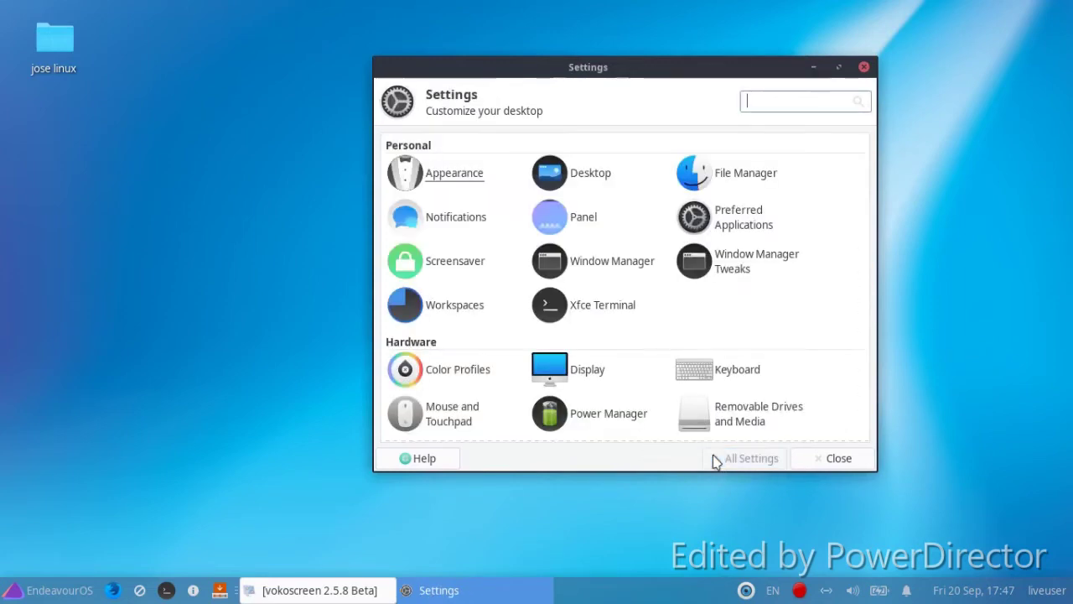
{"action": "left_click", "coordinate": [598, 268]}
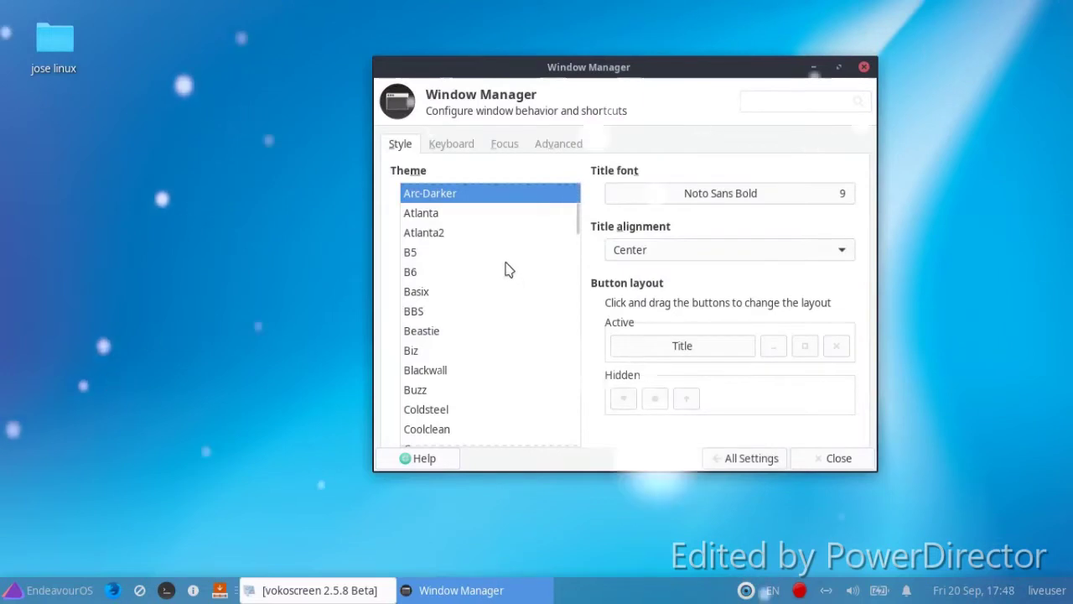
Try several window themes from the Window Manager list, including Atlanta, Atlanta2, Basix, BBS and Curve
{"action": "left_click", "coordinate": [470, 215]}
{"action": "left_click", "coordinate": [466, 234]}
{"action": "left_click", "coordinate": [451, 294]}
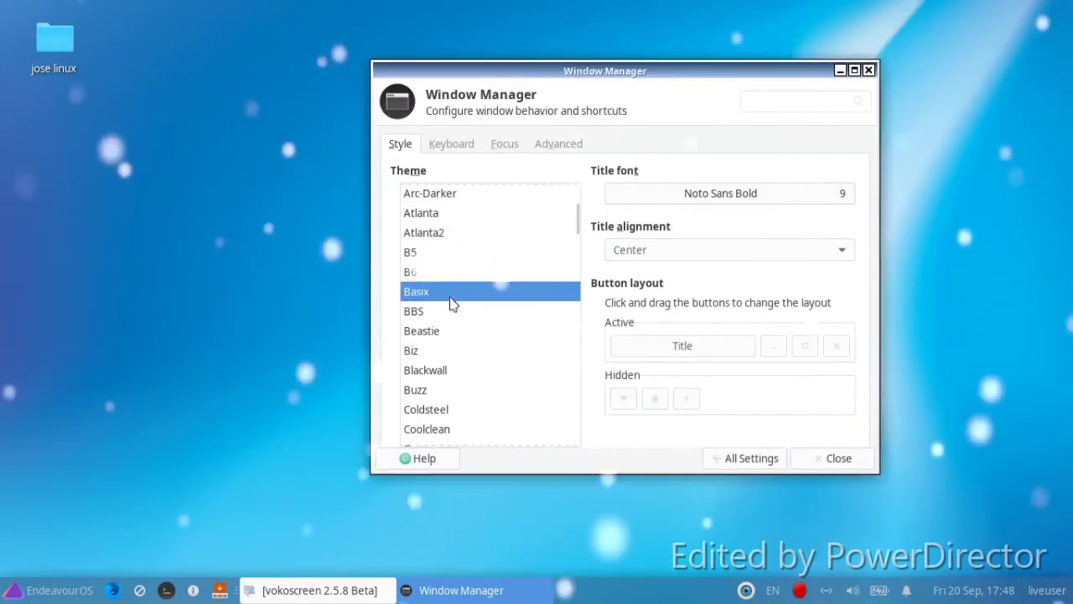
{"action": "left_click", "coordinate": [448, 314]}
{"action": "scroll", "coordinate": [448, 321], "scroll_direction": "down", "scroll_amount": 3}
{"action": "left_click", "coordinate": [443, 243]}
{"action": "left_click", "coordinate": [448, 302]}
{"action": "left_click", "coordinate": [457, 360]}
{"action": "scroll", "coordinate": [437, 382], "scroll_direction": "down", "scroll_amount": 1}
{"action": "scroll", "coordinate": [436, 381], "scroll_direction": "down", "scroll_amount": 3}
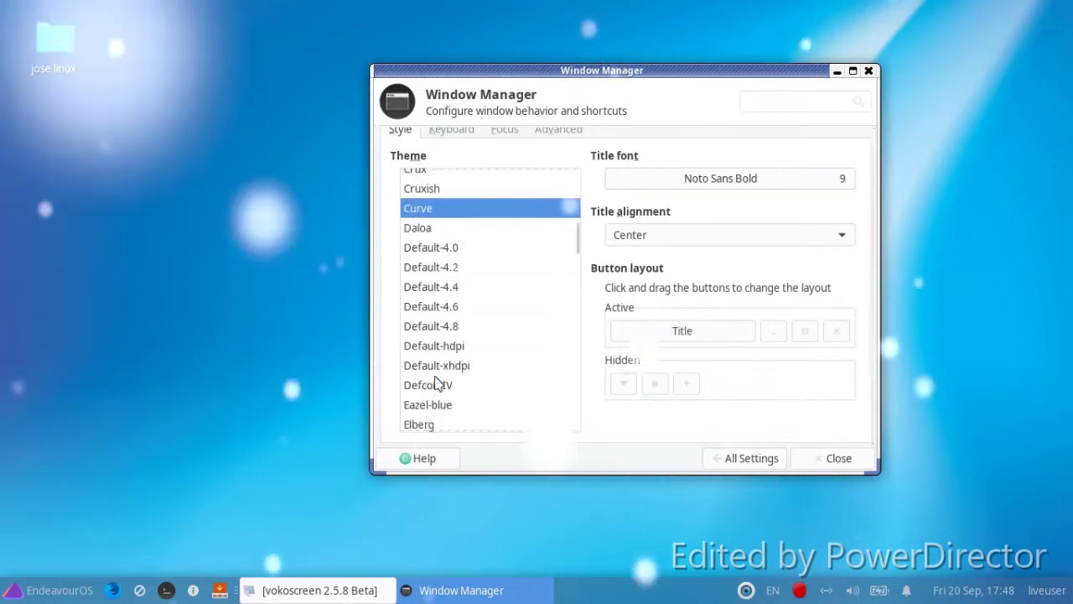
{"action": "left_click", "coordinate": [438, 270]}
{"action": "scroll", "coordinate": [436, 336], "scroll_direction": "down", "scroll_amount": 3}
{"action": "scroll", "coordinate": [436, 340], "scroll_direction": "down", "scroll_amount": 2}
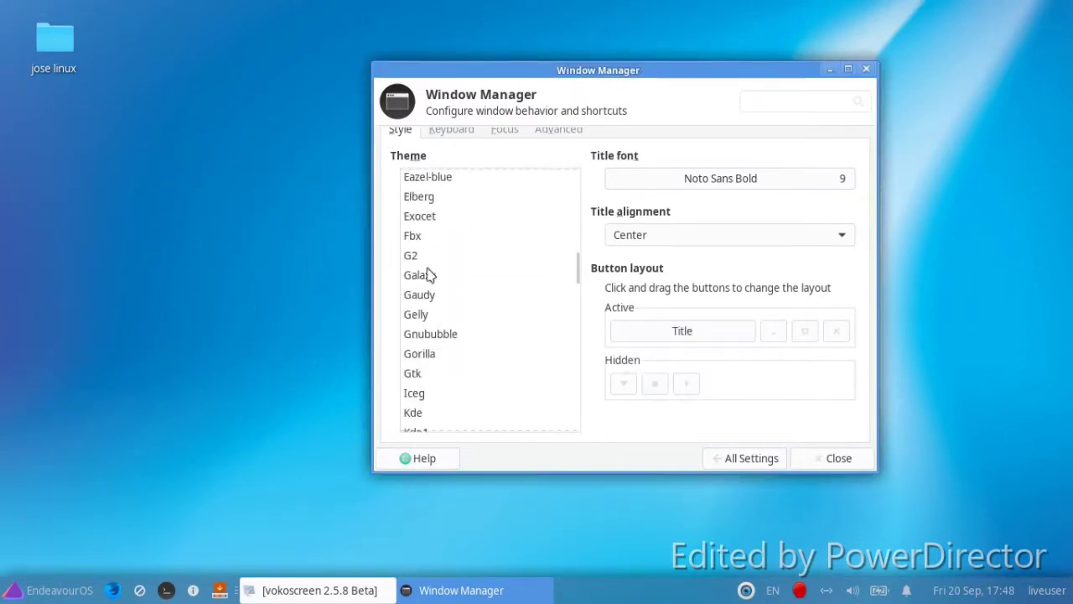
Try the G2, Fbx, Gelly and Gaudy window themes, set the theme to Galaxy, and close the Window Manager settings
{"action": "left_click", "coordinate": [426, 255]}
{"action": "left_click", "coordinate": [419, 235]}
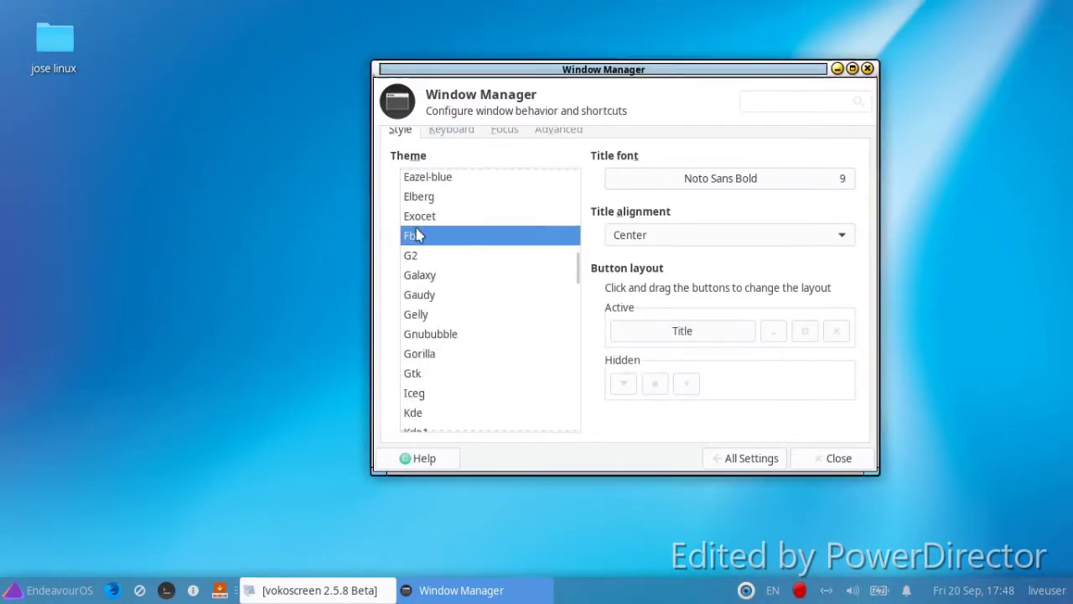
{"action": "left_click", "coordinate": [436, 280]}
{"action": "left_click", "coordinate": [444, 315]}
{"action": "left_click", "coordinate": [437, 302]}
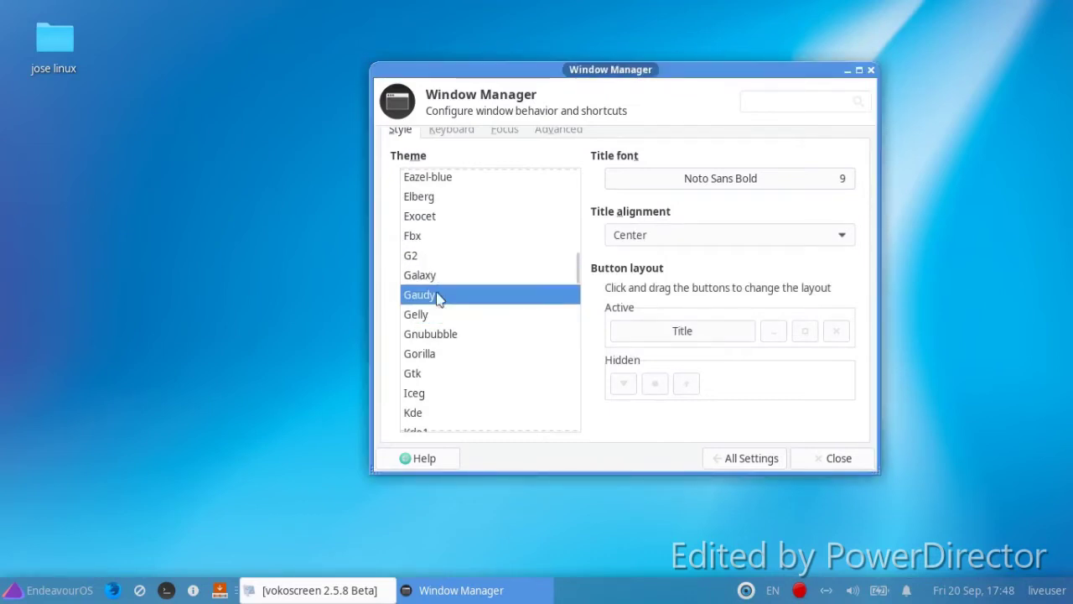
{"action": "left_click", "coordinate": [431, 276]}
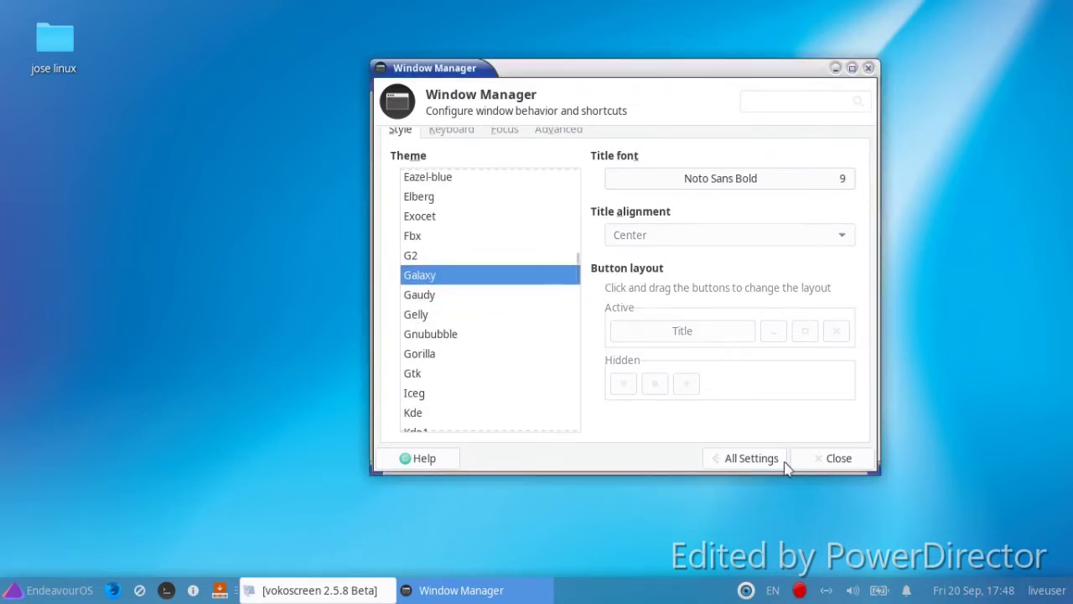
{"action": "left_click", "coordinate": [831, 455]}
Open the file manager from the applications menu, move and widen its window to inspect the new decorations, and close it
{"action": "left_click", "coordinate": [33, 596]}
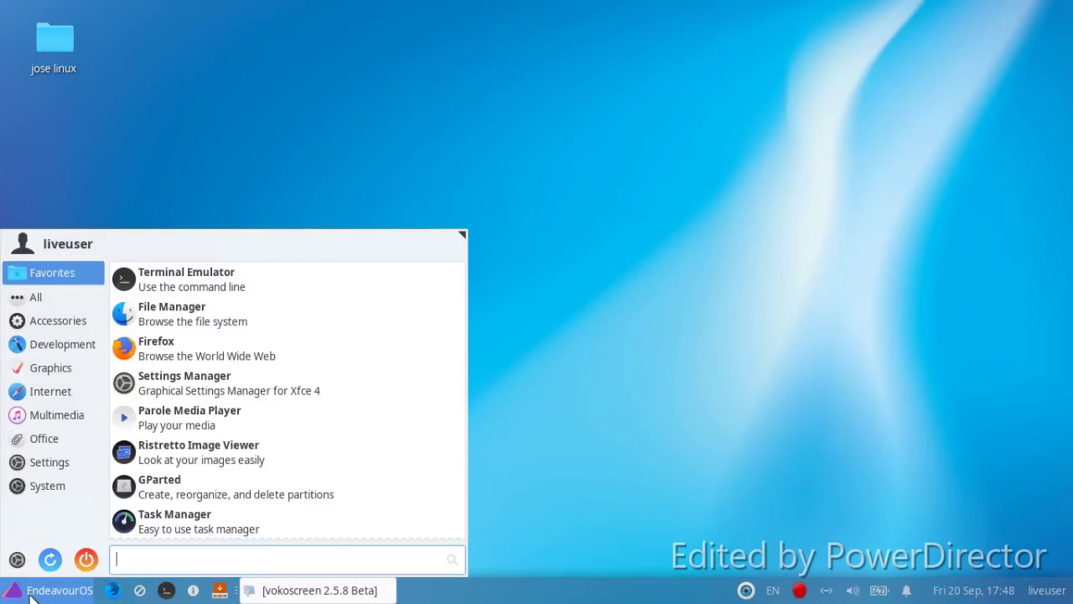
{"action": "left_click", "coordinate": [192, 321]}
{"action": "left_click_drag", "start_coordinate": [352, 8], "coordinate": [478, 55]}
{"action": "left_click_drag", "start_coordinate": [622, 403], "coordinate": [812, 386]}
{"action": "left_click", "coordinate": [801, 57]}
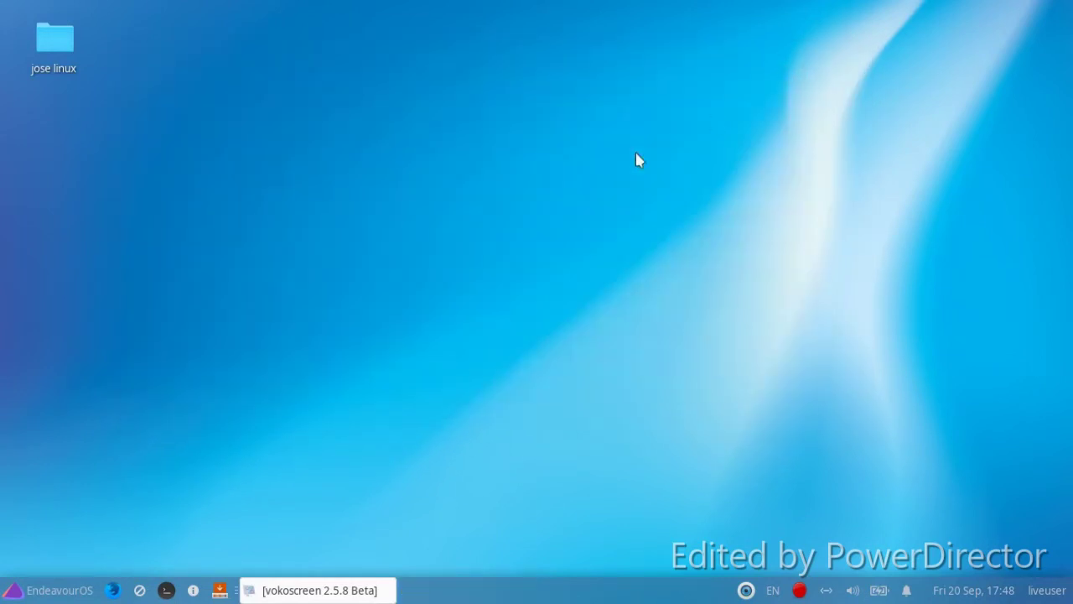
Open four file manager windows of the home folder to view them side by side, and close them all
{"action": "left_click", "coordinate": [140, 591]}
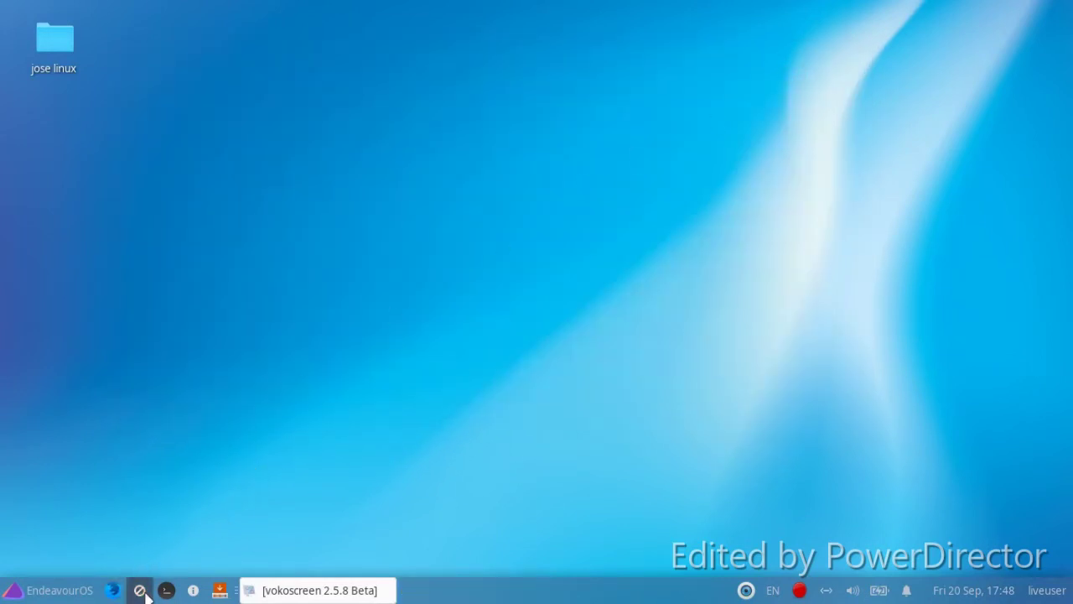
{"action": "left_click", "coordinate": [140, 591]}
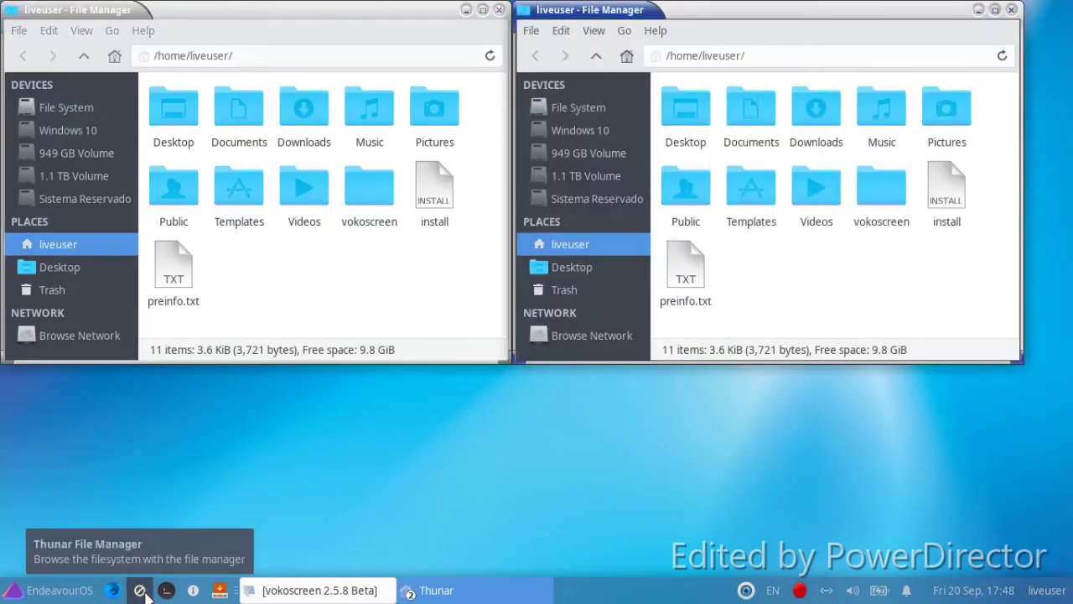
{"action": "left_click", "coordinate": [140, 591]}
{"action": "left_click", "coordinate": [140, 590]}
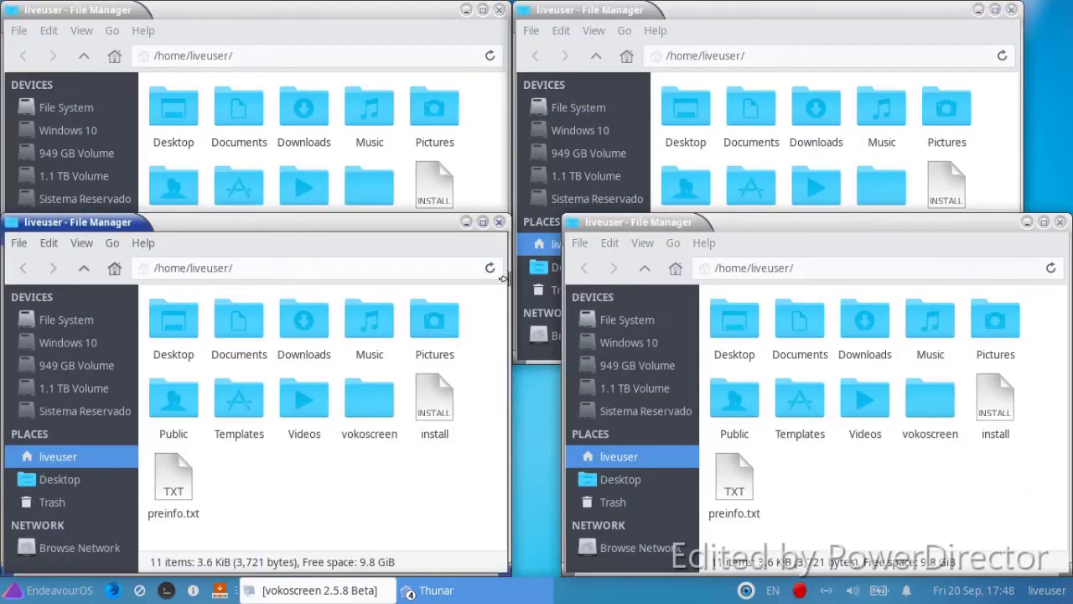
{"action": "left_click", "coordinate": [499, 222]}
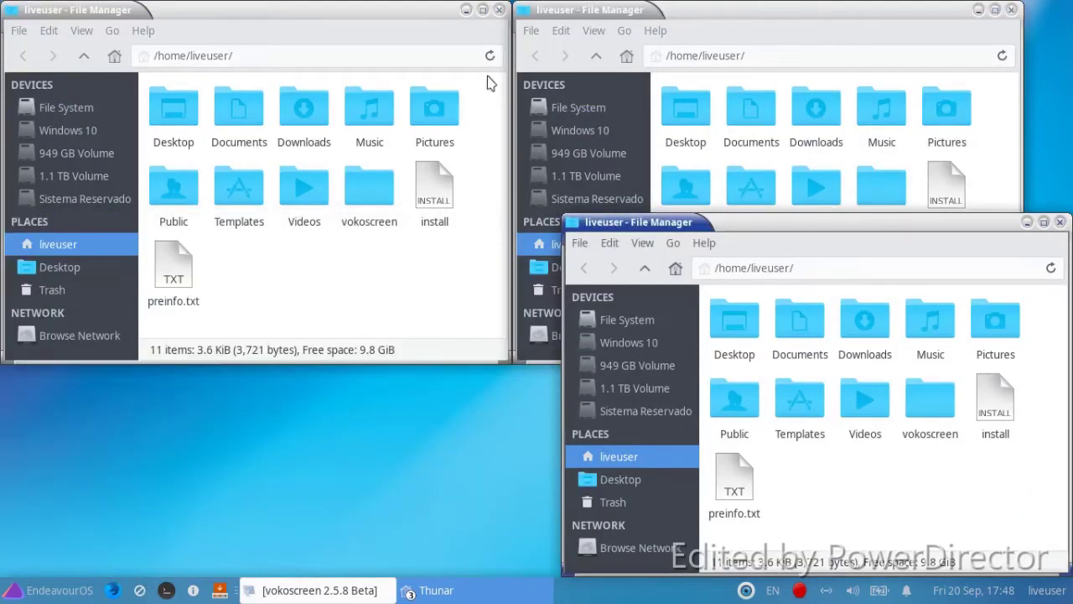
{"action": "left_click", "coordinate": [499, 11]}
{"action": "left_click", "coordinate": [1059, 223]}
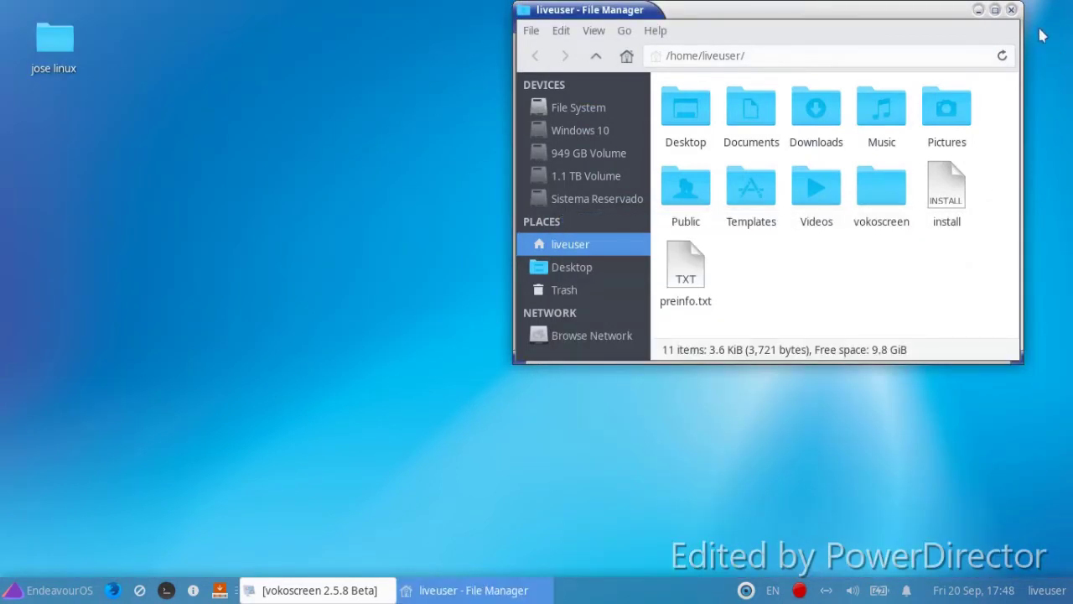
{"action": "left_click", "coordinate": [1011, 10]}
Open System Information, examine the Computer Summary and Operating System pages, and close it
{"action": "left_click", "coordinate": [193, 591]}
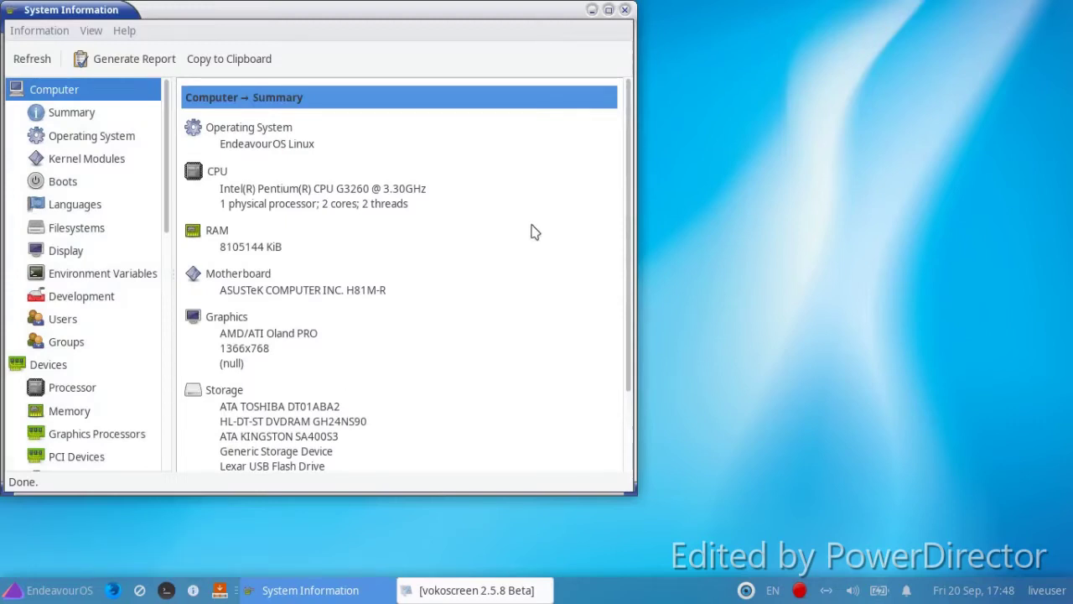
{"action": "scroll", "coordinate": [481, 252], "scroll_direction": "down", "scroll_amount": 2}
{"action": "scroll", "coordinate": [479, 257], "scroll_direction": "up", "scroll_amount": 2}
{"action": "left_click", "coordinate": [96, 117]}
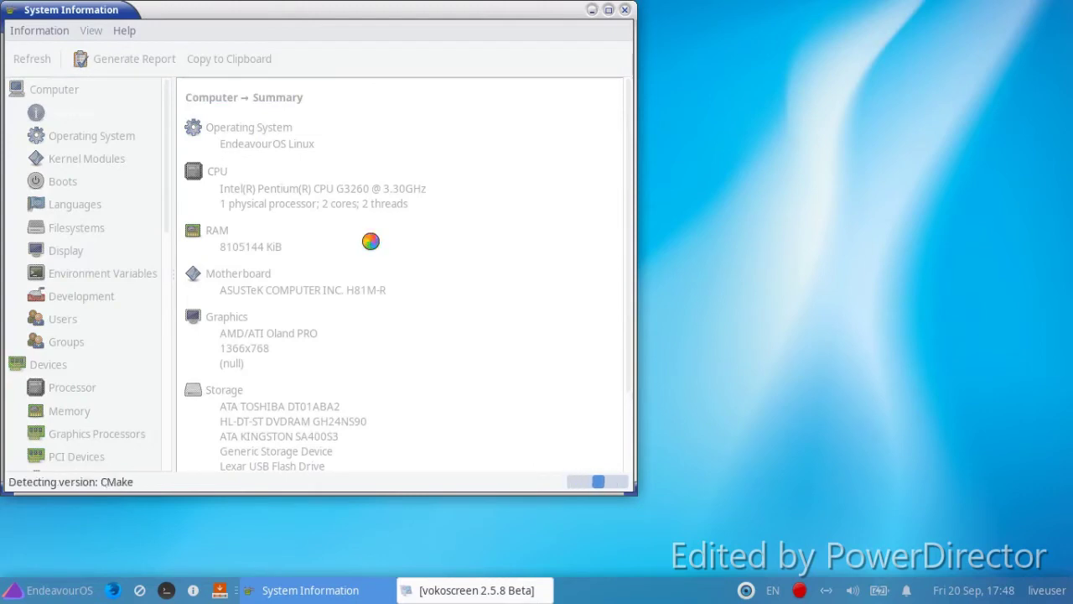
{"action": "left_click", "coordinate": [47, 138]}
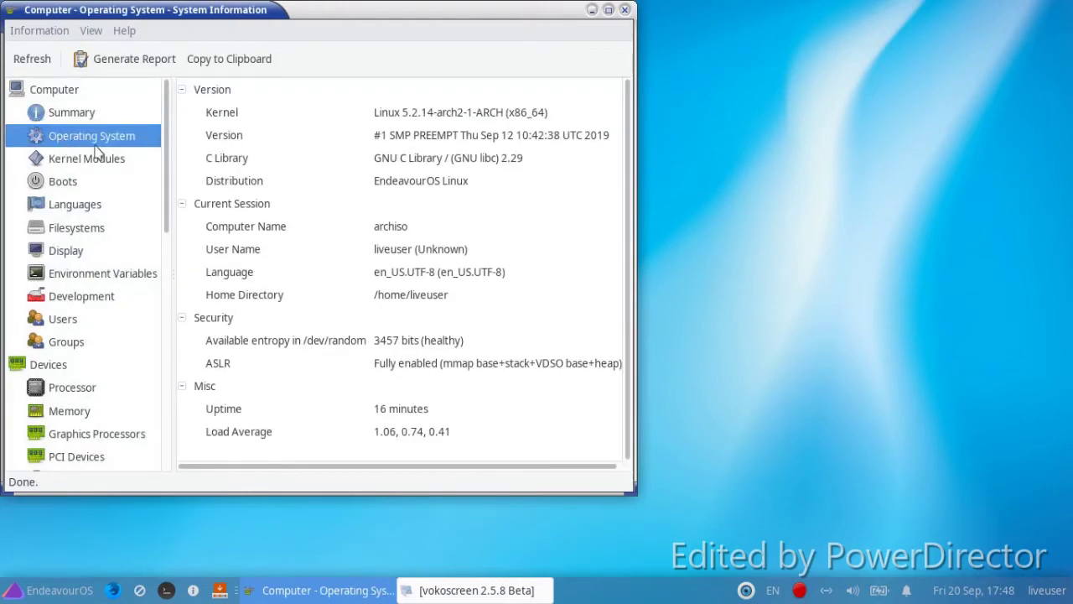
{"action": "left_click_drag", "start_coordinate": [376, 24], "coordinate": [425, 24]}
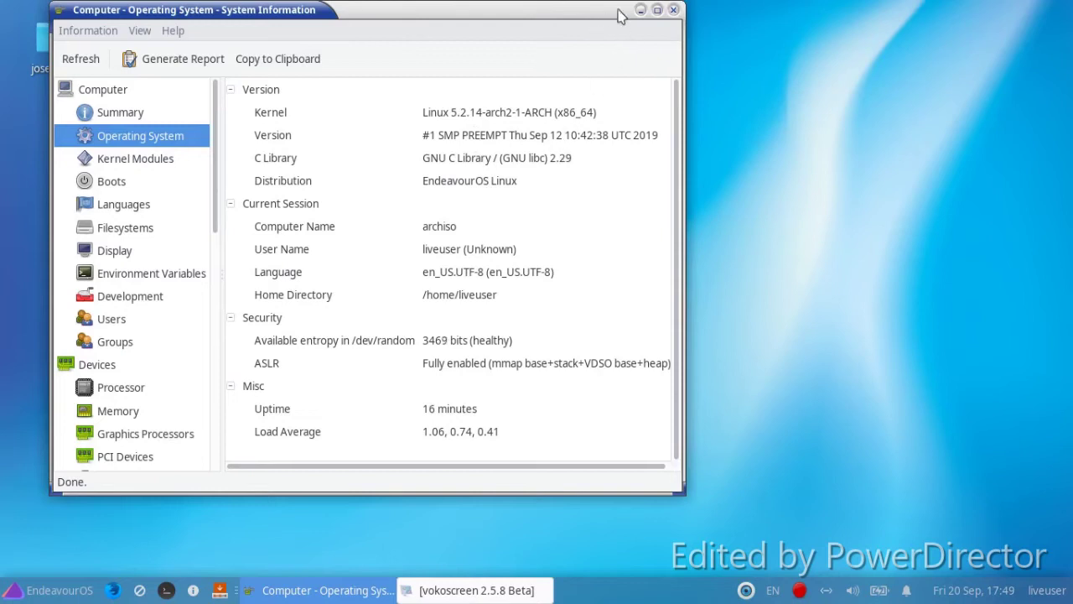
{"action": "left_click", "coordinate": [673, 10]}
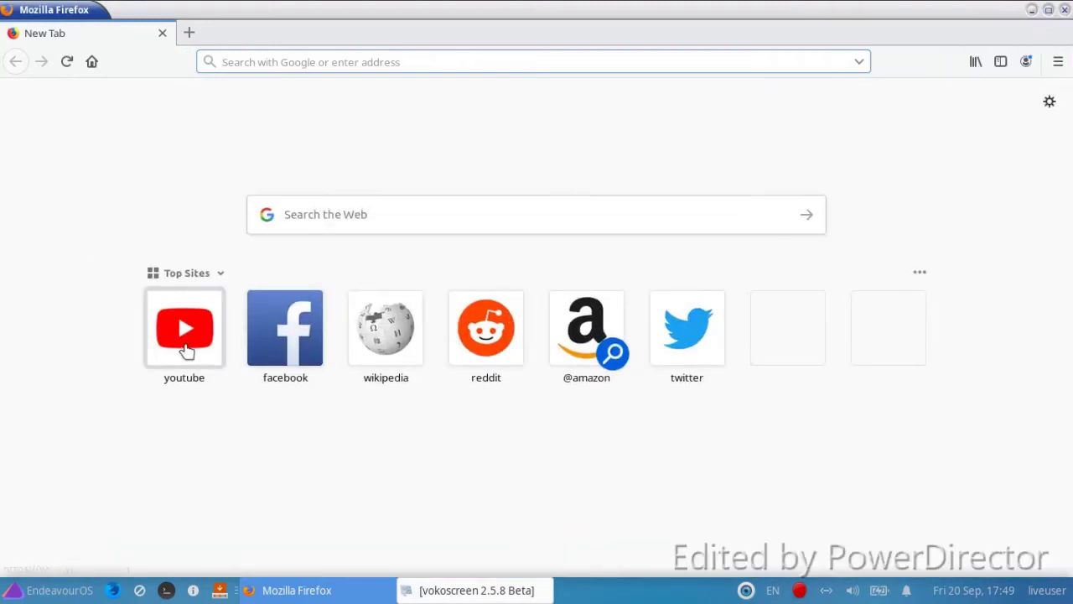
Switch to Firefox, open YouTube, search for "games" and browse the video results
{"action": "left_click", "coordinate": [186, 351]}
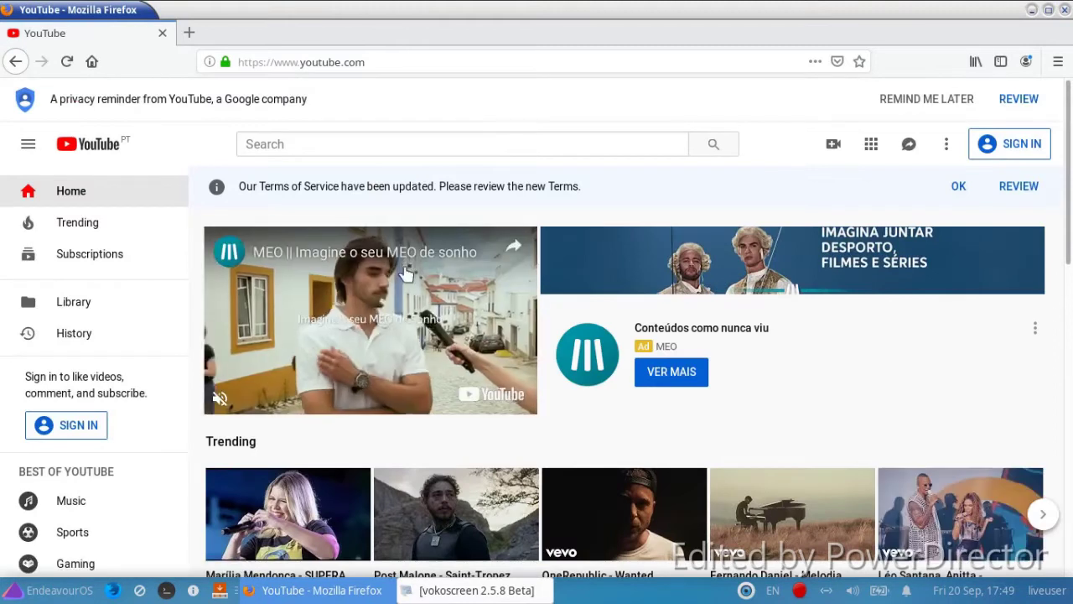
{"action": "left_click", "coordinate": [390, 142]}
{"action": "type", "text": "games"}
{"action": "key", "text": "Return"}
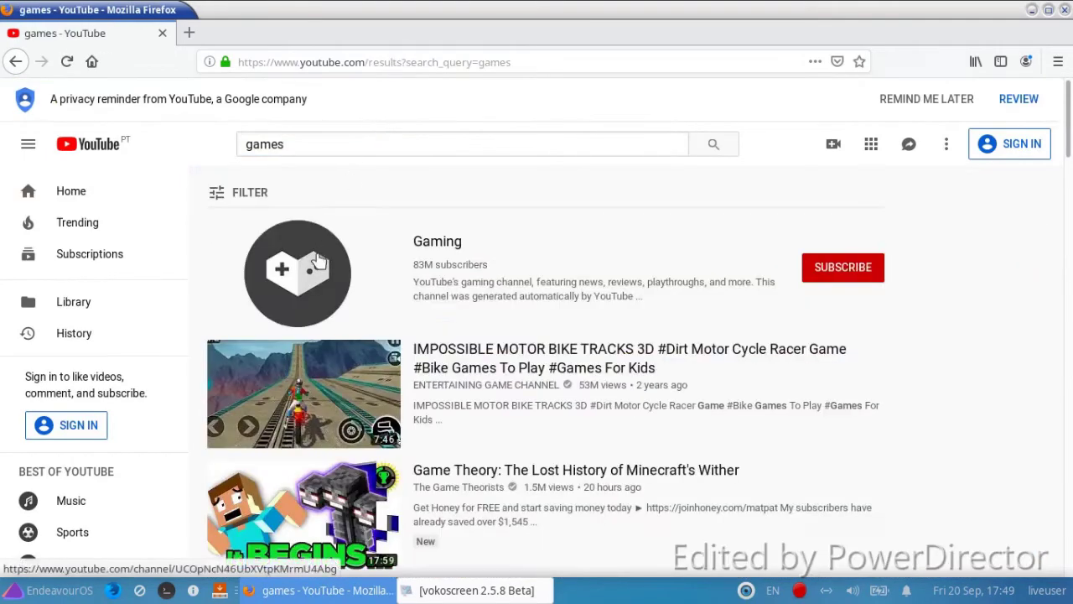
{"action": "scroll", "coordinate": [311, 419], "scroll_direction": "down", "scroll_amount": 8}
{"action": "scroll", "coordinate": [311, 433], "scroll_direction": "down", "scroll_amount": 7}
{"action": "scroll", "coordinate": [308, 440], "scroll_direction": "down", "scroll_amount": 2}
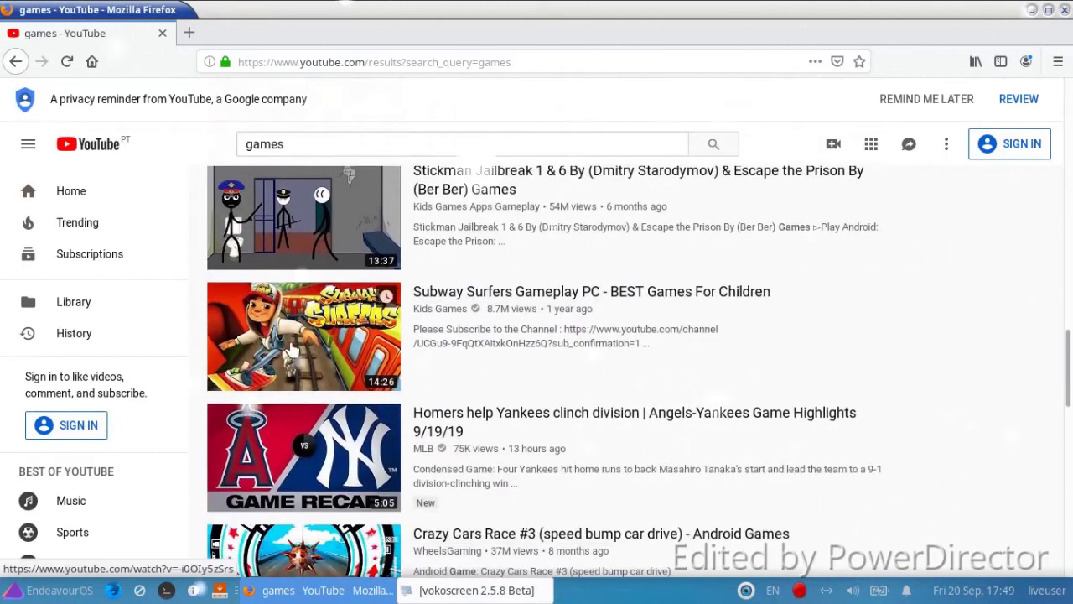
Play the Subway Surfers Gameplay PC video past its ad, dismiss the terms notice, copy the video URL and close Firefox
{"action": "left_click", "coordinate": [291, 351]}
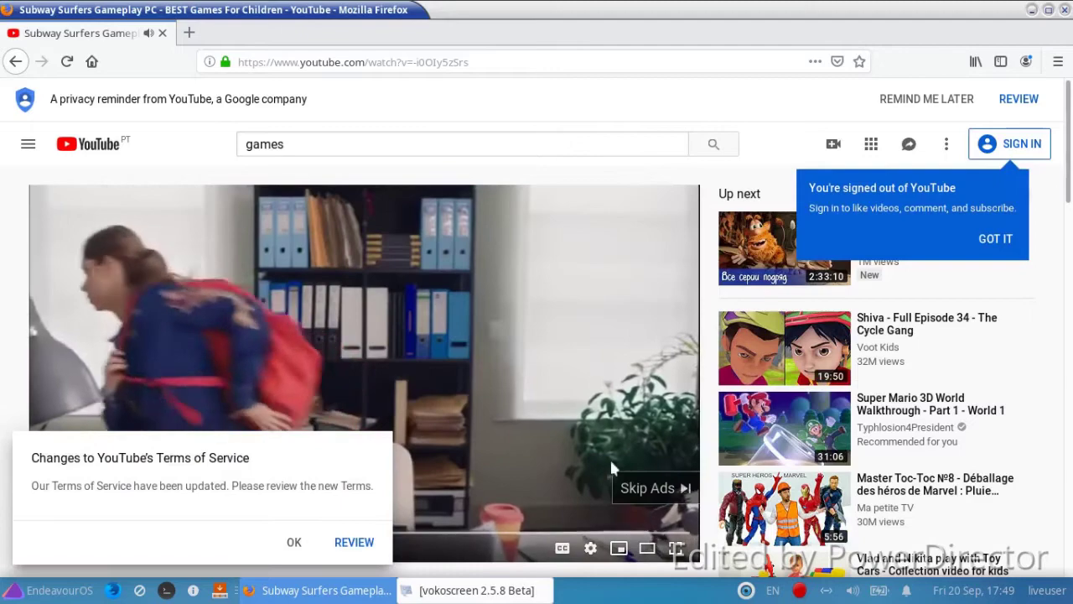
{"action": "left_click", "coordinate": [635, 489]}
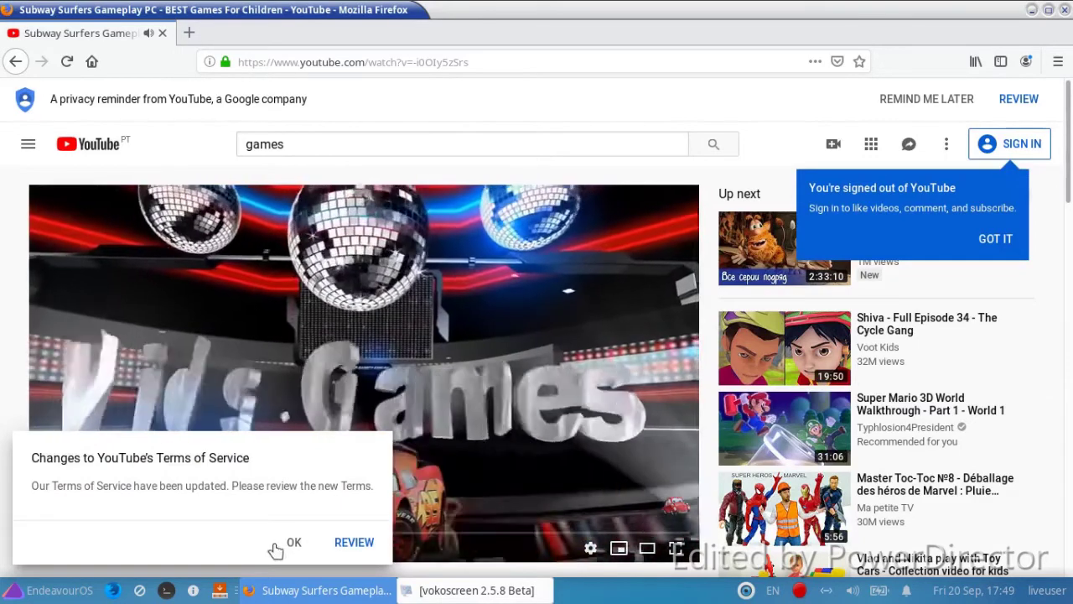
{"action": "left_click", "coordinate": [287, 542]}
{"action": "right_click", "coordinate": [222, 316]}
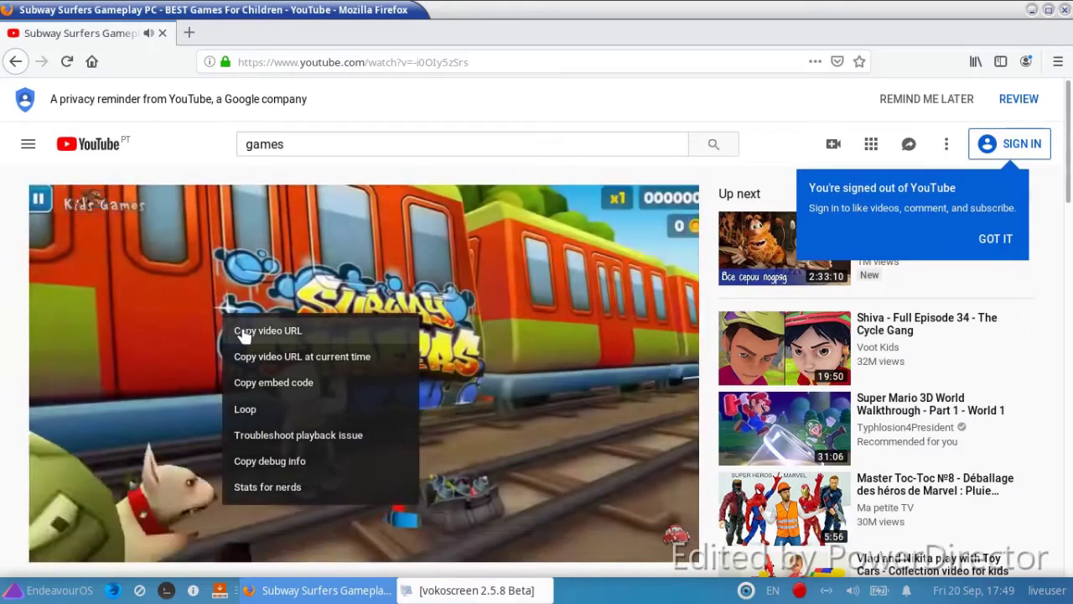
{"action": "left_click", "coordinate": [242, 333]}
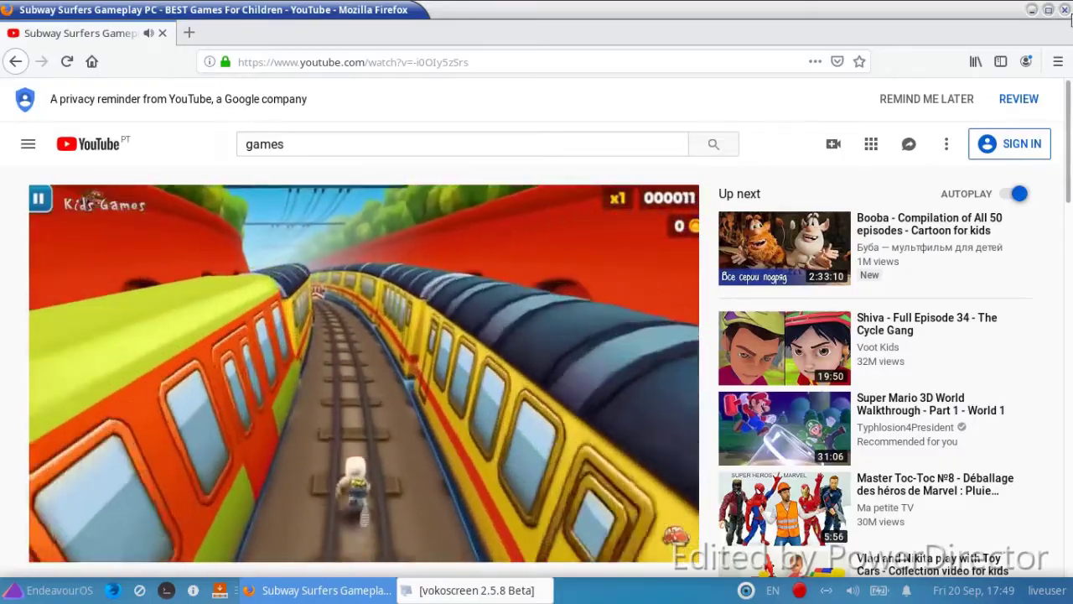
{"action": "left_click", "coordinate": [1065, 9]}
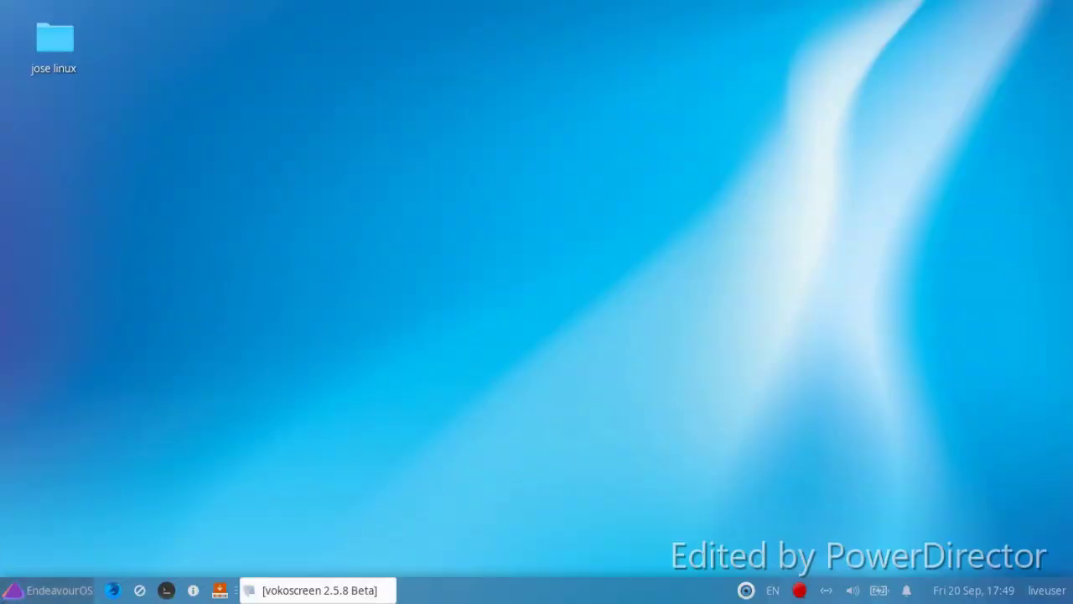
{"action": "key", "text": "super"}
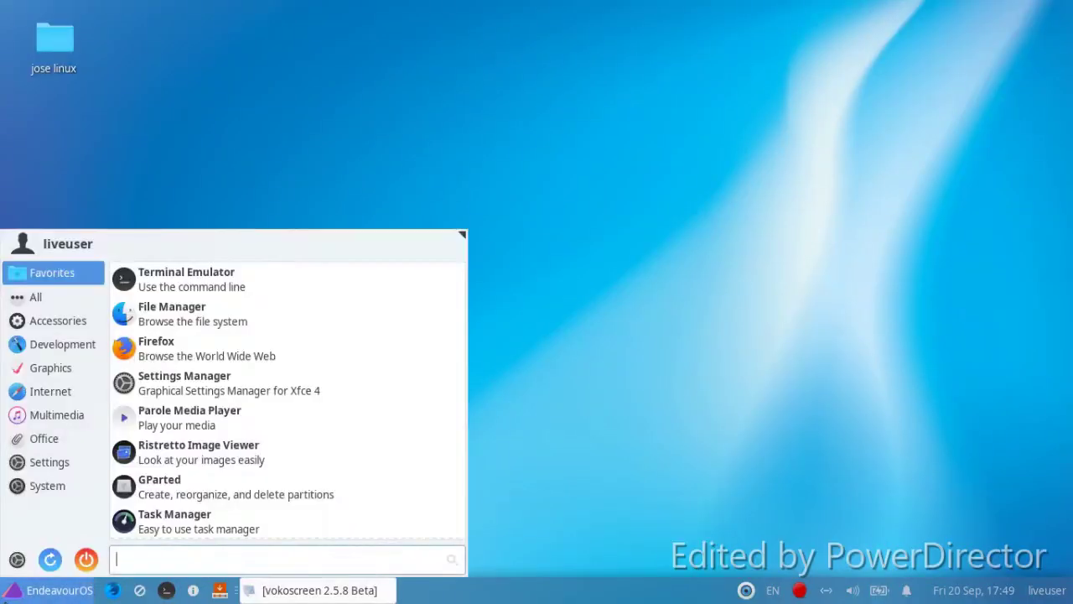
{"action": "left_click", "coordinate": [46, 414]}
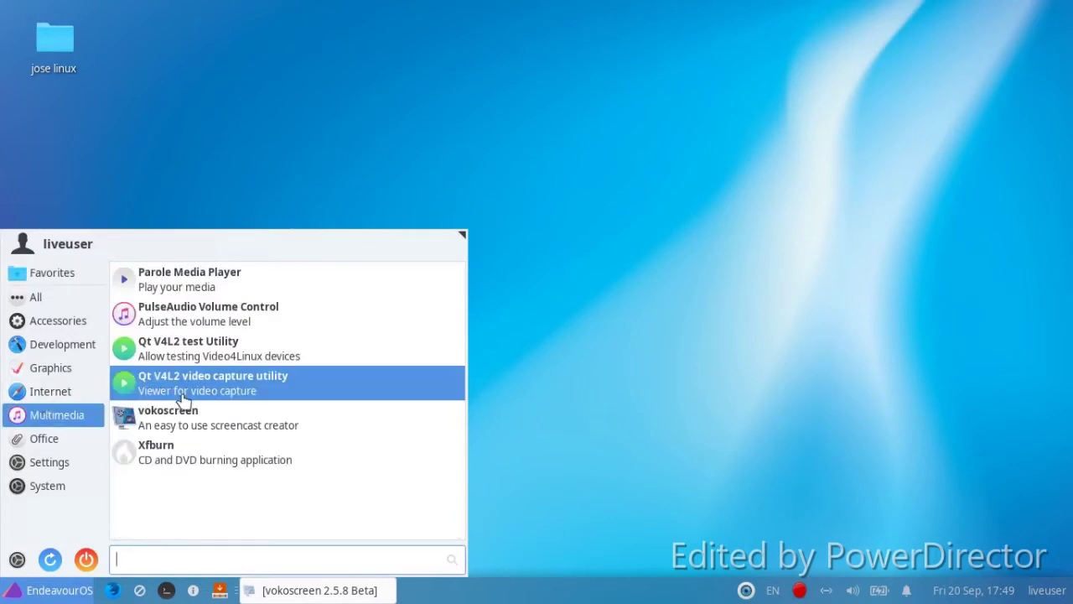
{"action": "left_click", "coordinate": [236, 282]}
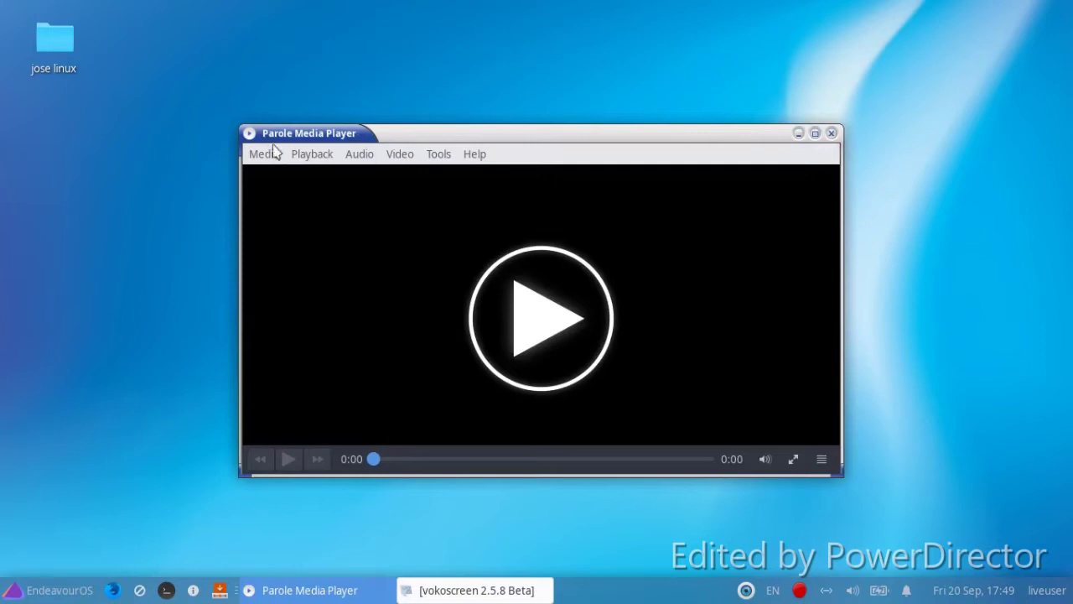
{"action": "left_click", "coordinate": [265, 154]}
{"action": "left_click", "coordinate": [293, 205]}
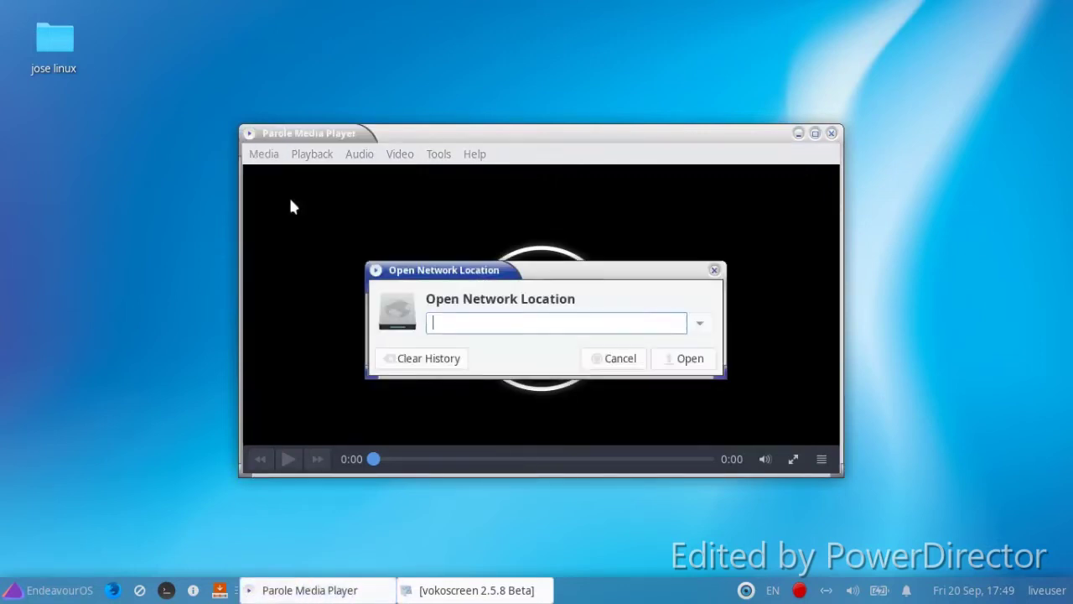
{"action": "right_click", "coordinate": [444, 318]}
{"action": "left_click", "coordinate": [478, 379]}
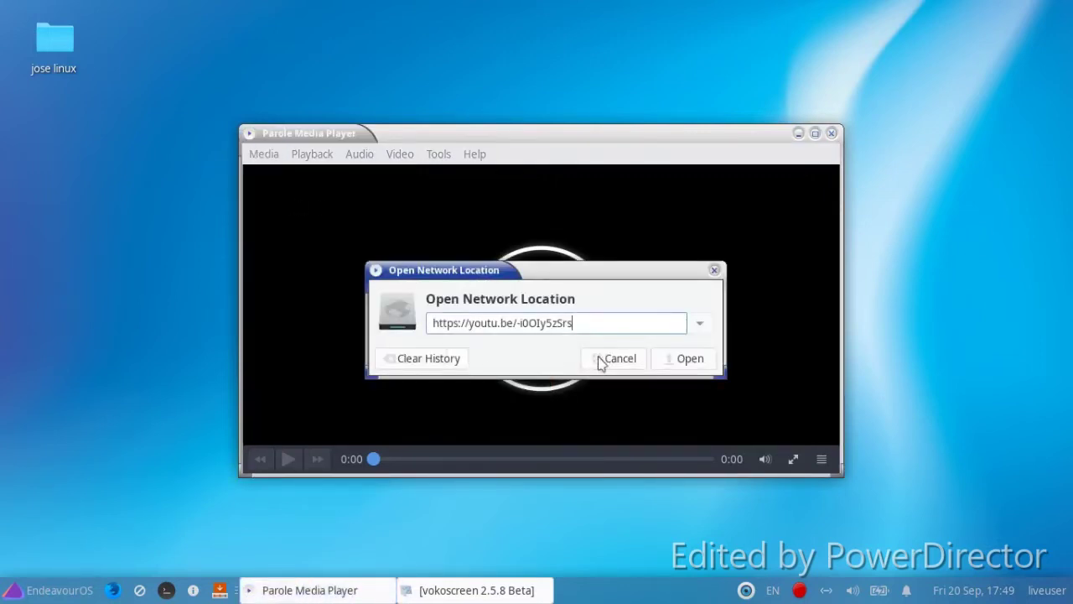
{"action": "left_click", "coordinate": [690, 360]}
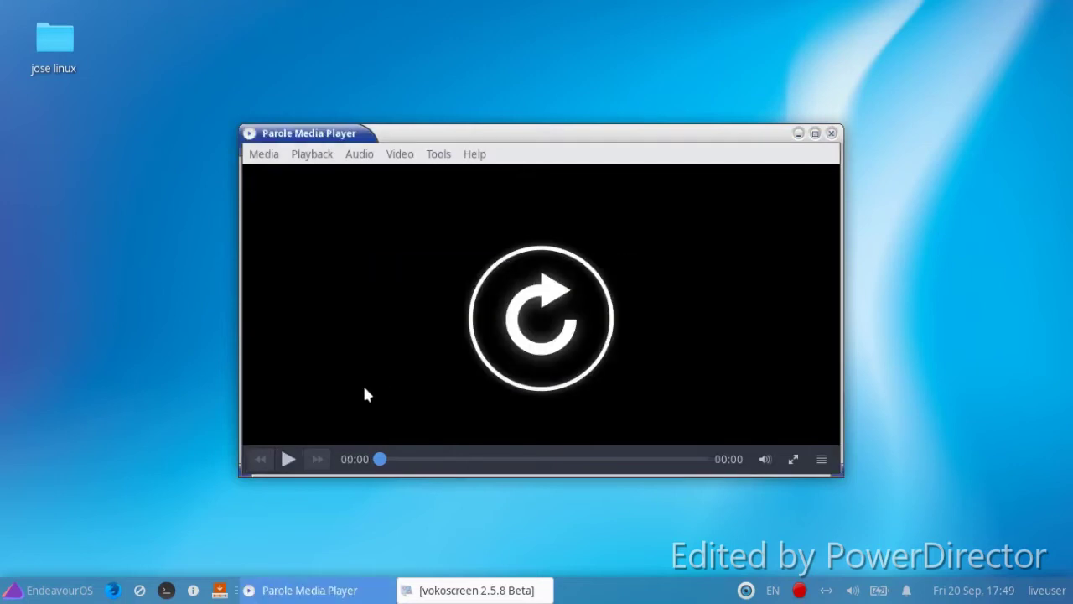
Try to install the text/html decoder and replay the network video, and close Parole Media Player
{"action": "left_click", "coordinate": [462, 343]}
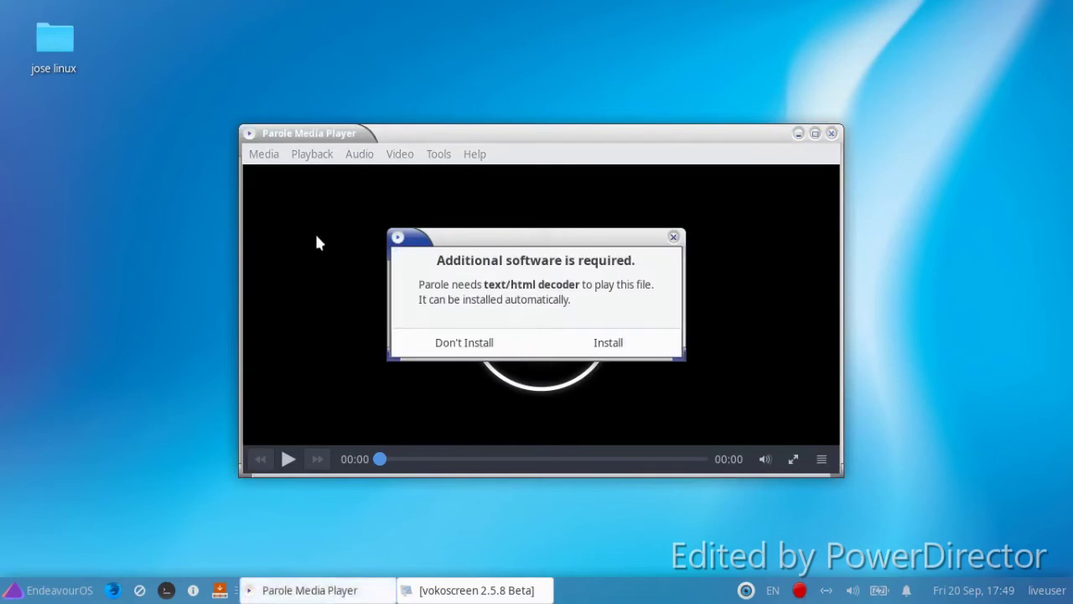
{"action": "left_click", "coordinate": [610, 338]}
{"action": "left_click", "coordinate": [612, 341]}
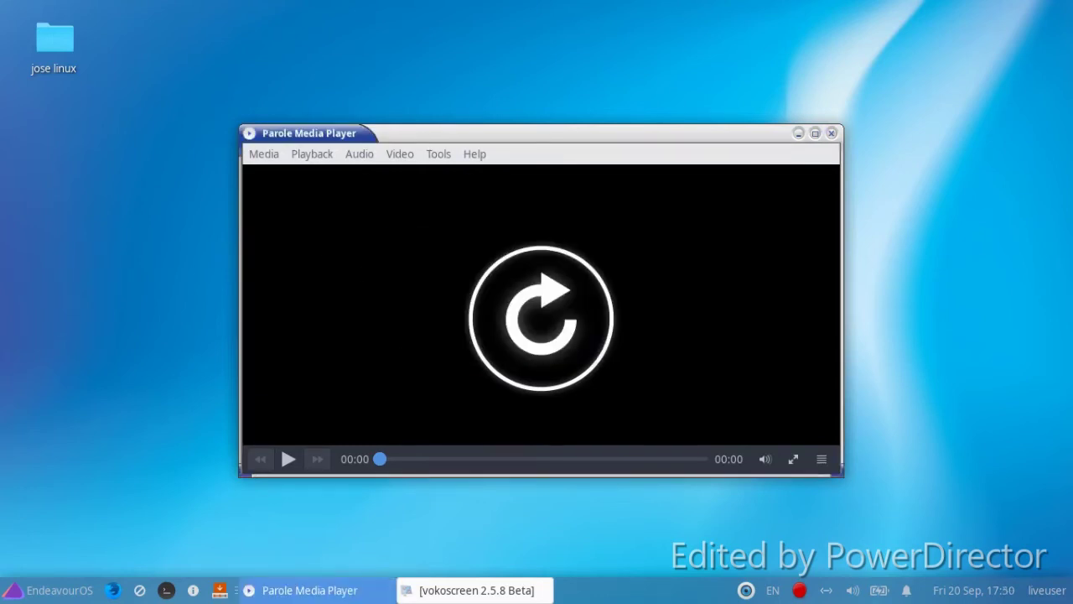
{"action": "left_click", "coordinate": [295, 461]}
{"action": "left_click", "coordinate": [466, 343]}
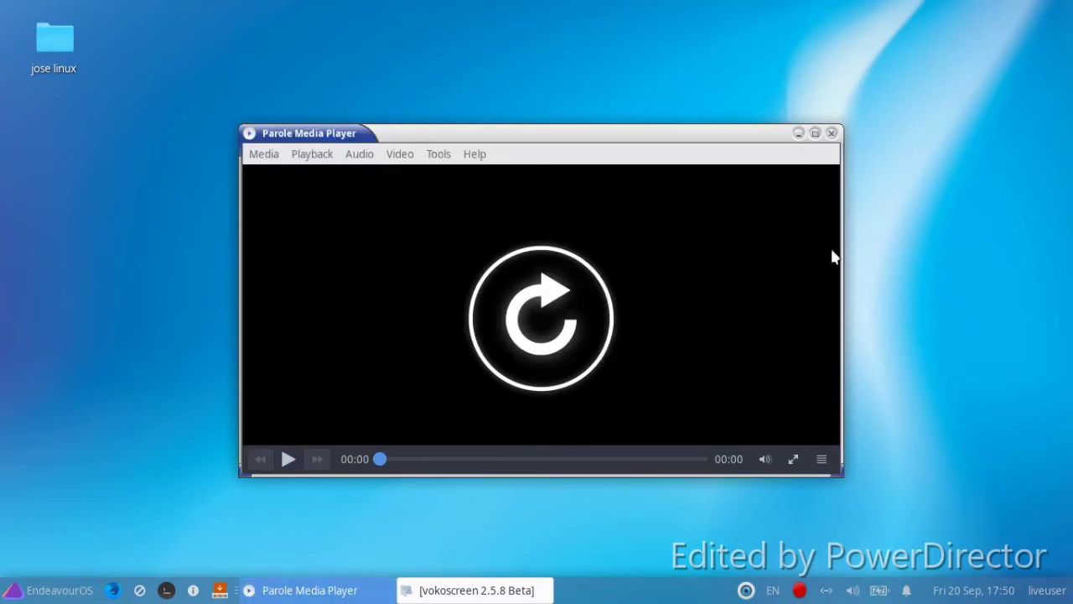
{"action": "left_click", "coordinate": [832, 133]}
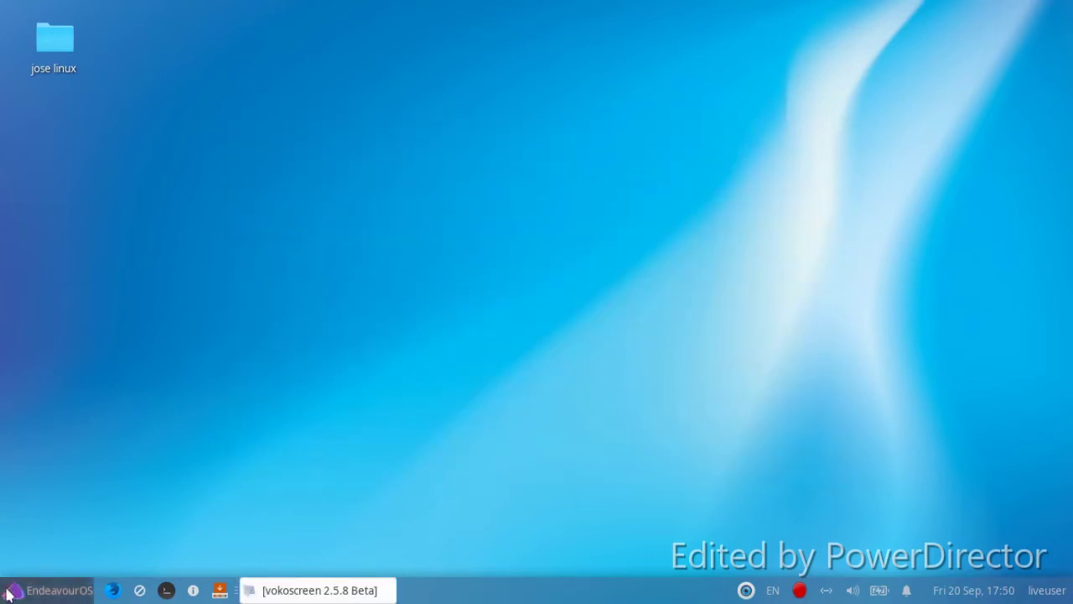
Open the Notifications settings, examine the General and Applications pages, and close the window
{"action": "left_click", "coordinate": [32, 582]}
{"action": "left_click", "coordinate": [40, 463]}
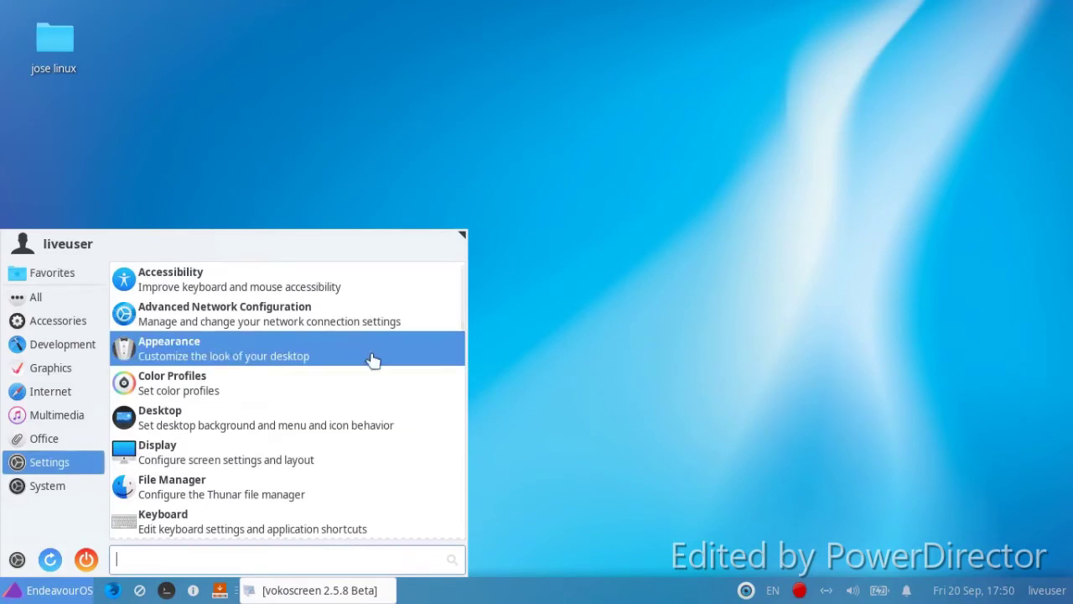
{"action": "scroll", "coordinate": [361, 352], "scroll_direction": "down", "scroll_amount": 1}
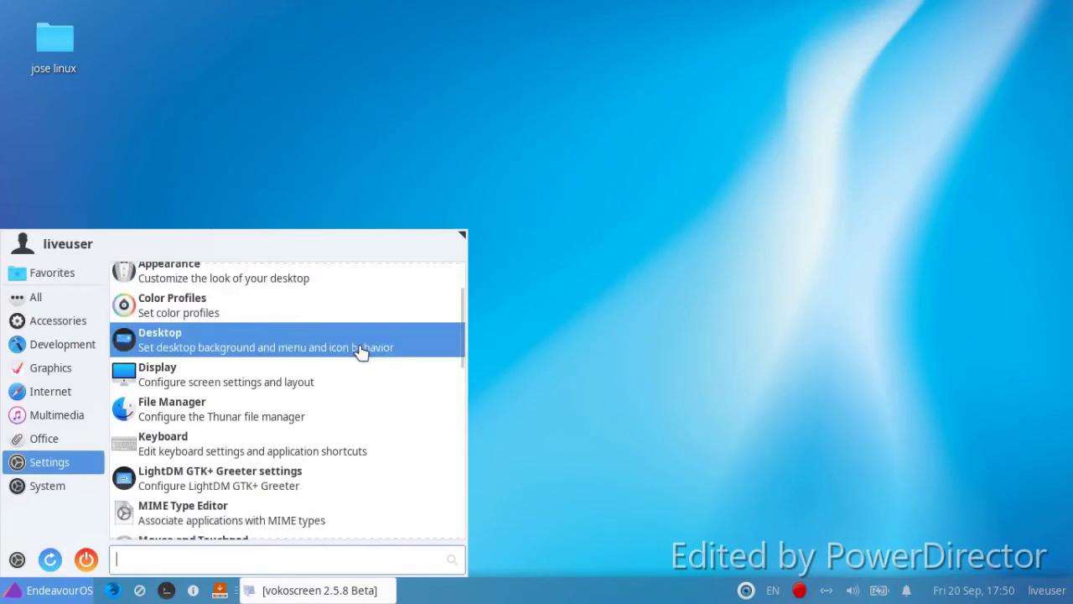
{"action": "scroll", "coordinate": [361, 351], "scroll_direction": "down", "scroll_amount": 2}
{"action": "scroll", "coordinate": [361, 350], "scroll_direction": "down", "scroll_amount": 2}
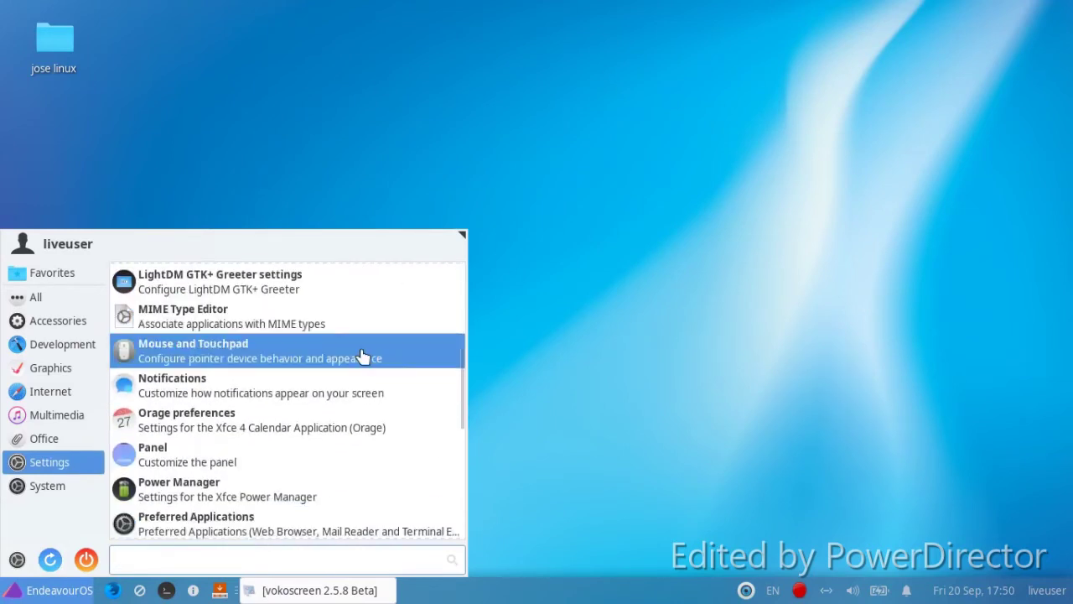
{"action": "left_click", "coordinate": [340, 379]}
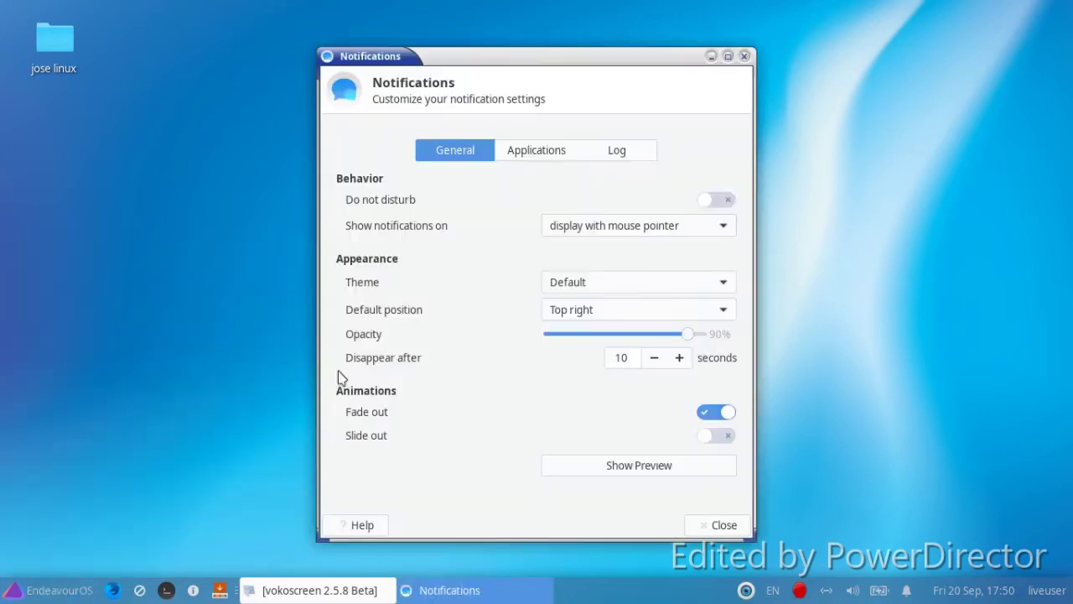
{"action": "left_click", "coordinate": [555, 157]}
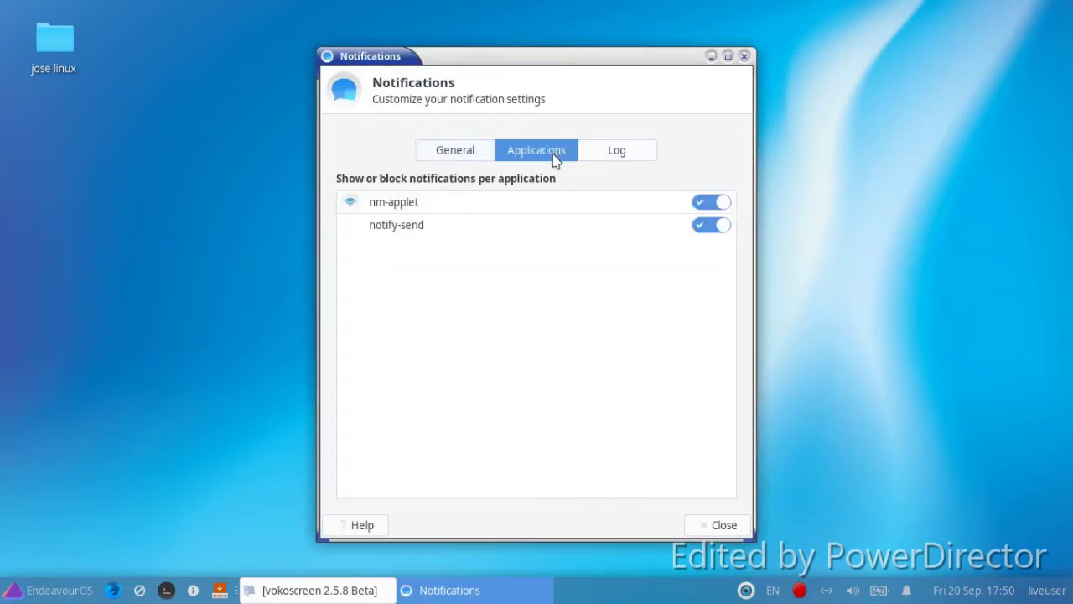
{"action": "left_click", "coordinate": [746, 56]}
Set the desktop wallpaper to the blue image with light curved shapes beside the clover picture in the xfce folder
{"action": "right_click", "coordinate": [383, 211]}
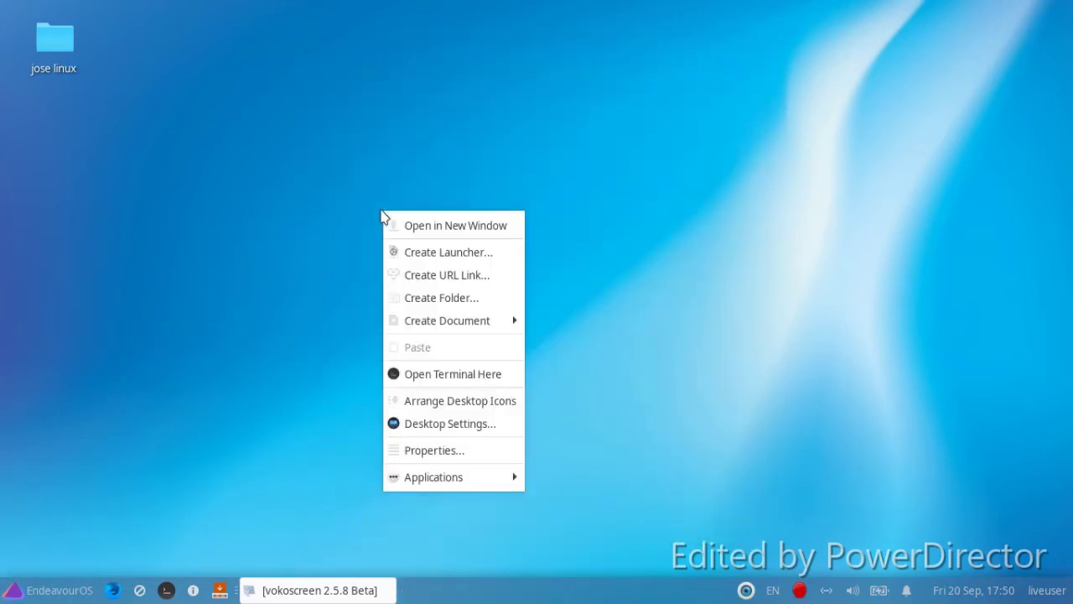
{"action": "left_click", "coordinate": [414, 428]}
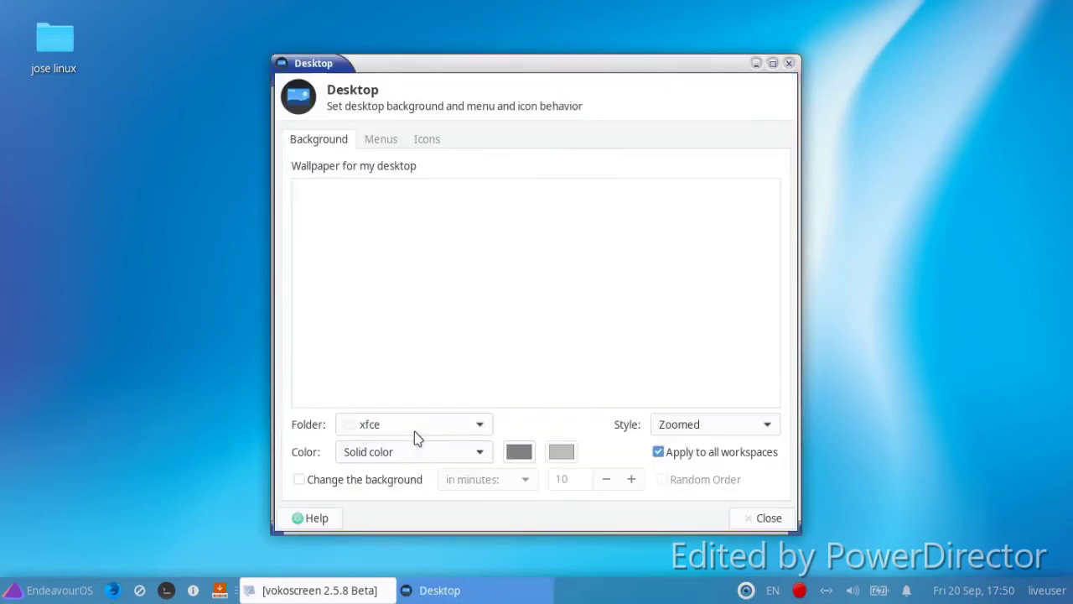
{"action": "left_click", "coordinate": [498, 249]}
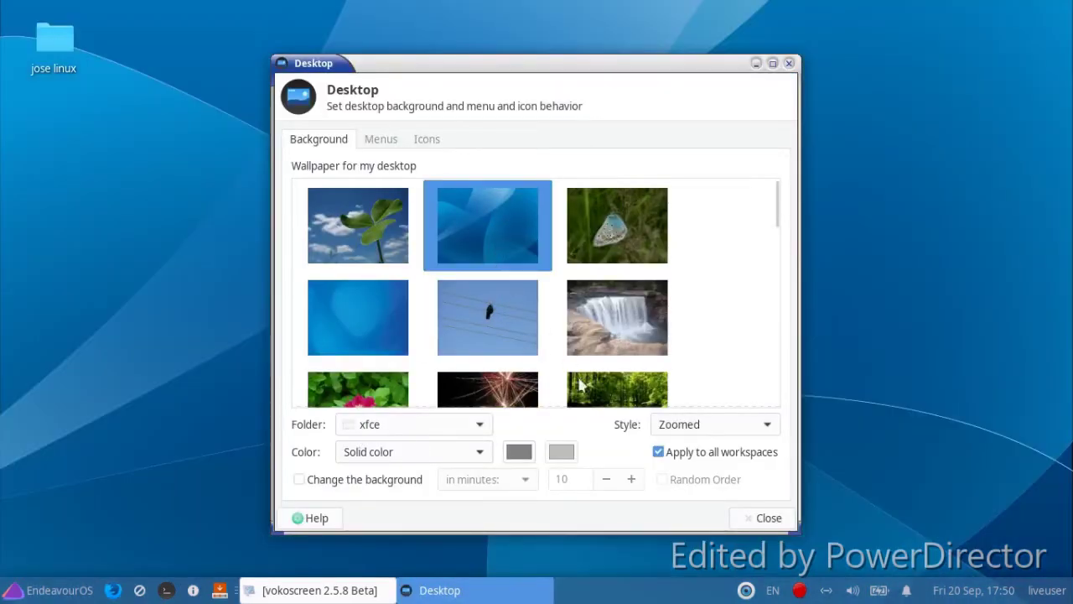
{"action": "left_click", "coordinate": [772, 520]}
Open Task Manager from the system applications, move and enlarge its window to examine the running processes, and close it
{"action": "left_click", "coordinate": [59, 590]}
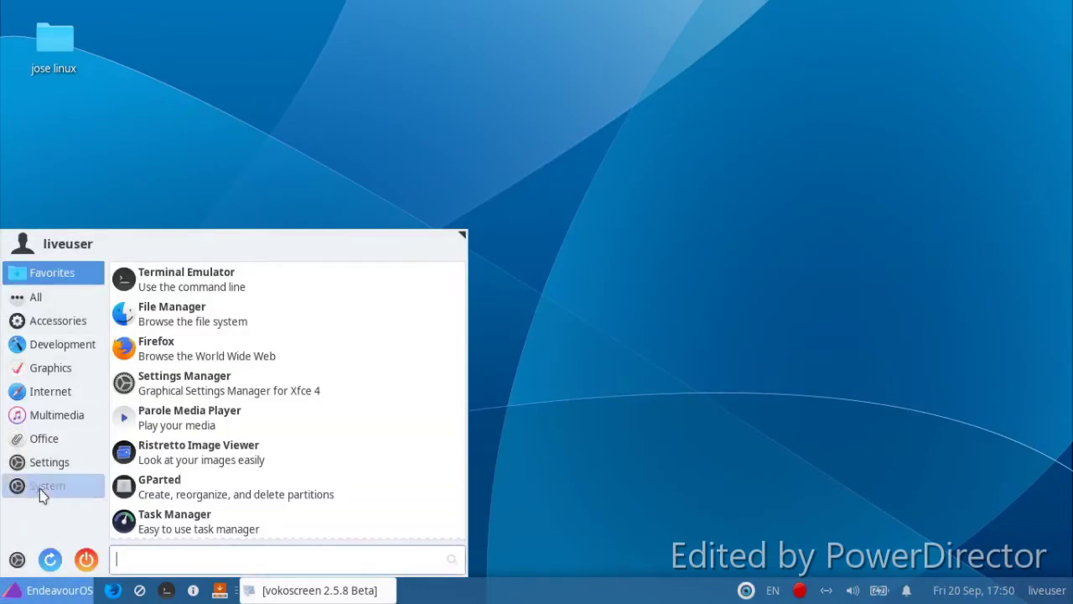
{"action": "left_click", "coordinate": [40, 485]}
{"action": "scroll", "coordinate": [286, 411], "scroll_direction": "down", "scroll_amount": 3}
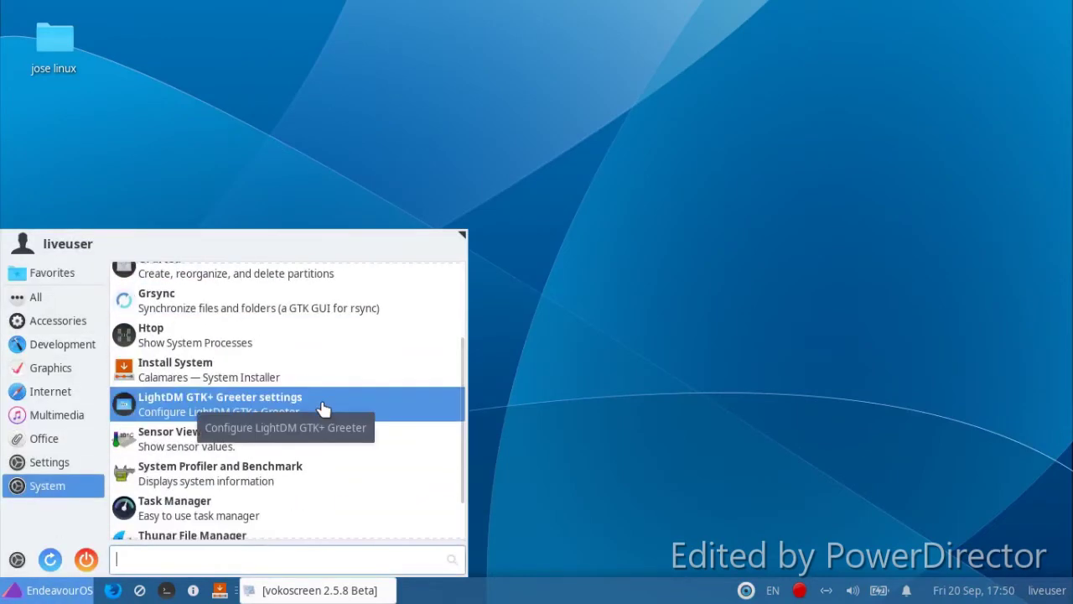
{"action": "scroll", "coordinate": [386, 403], "scroll_direction": "down", "scroll_amount": 3}
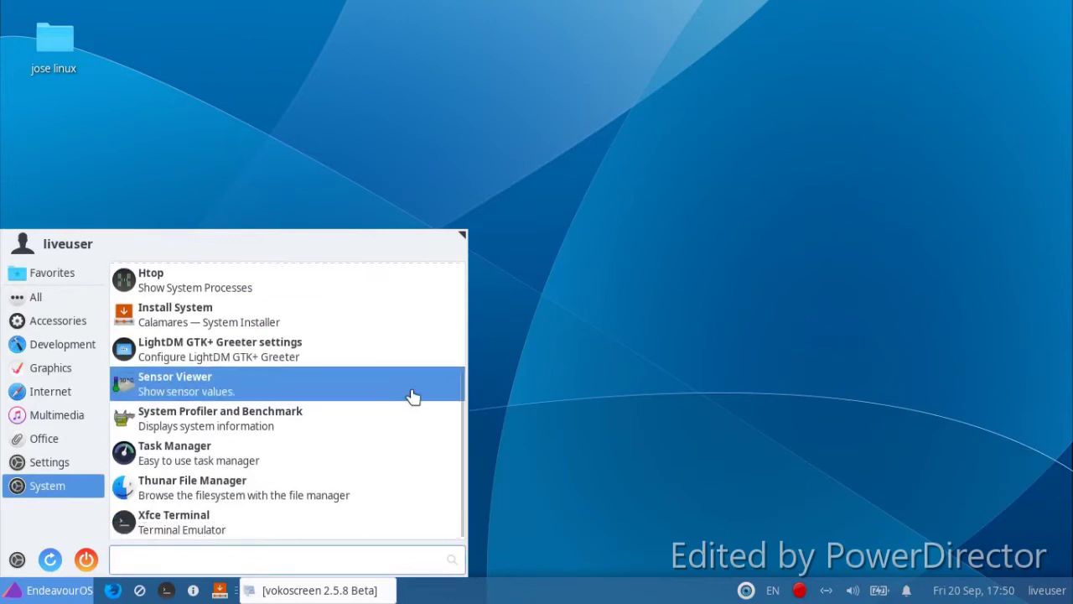
{"action": "left_click", "coordinate": [271, 464]}
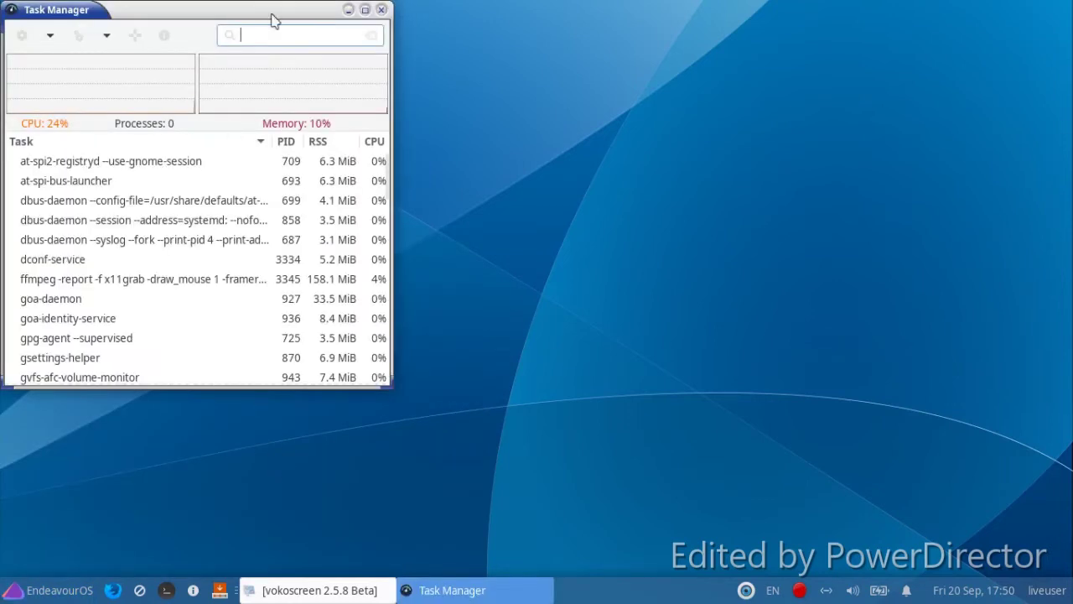
{"action": "left_click_drag", "start_coordinate": [250, 5], "coordinate": [525, 37]}
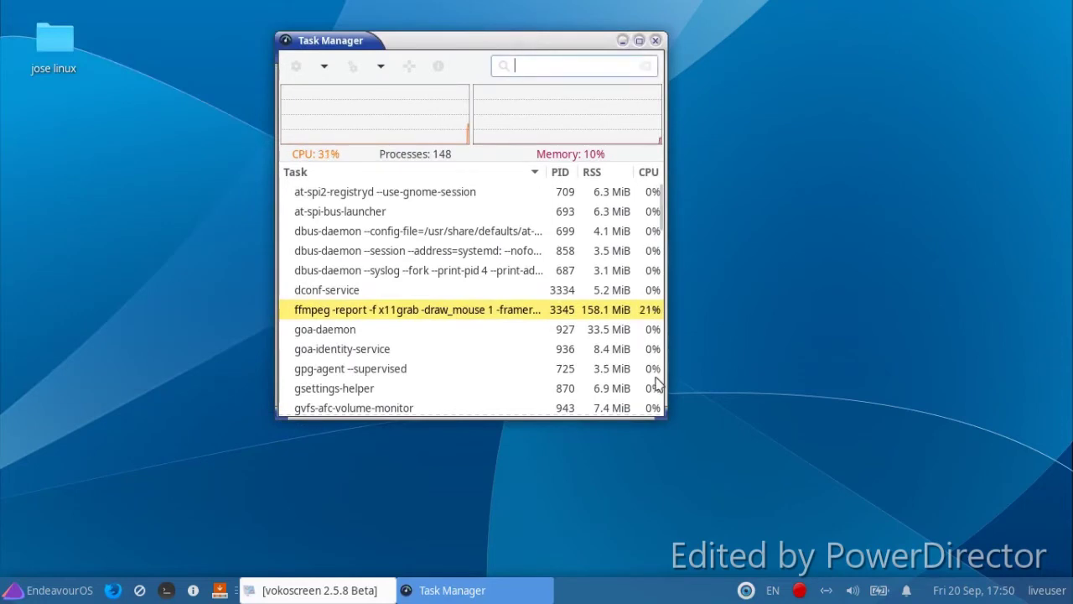
{"action": "left_click_drag", "start_coordinate": [656, 411], "coordinate": [873, 447]}
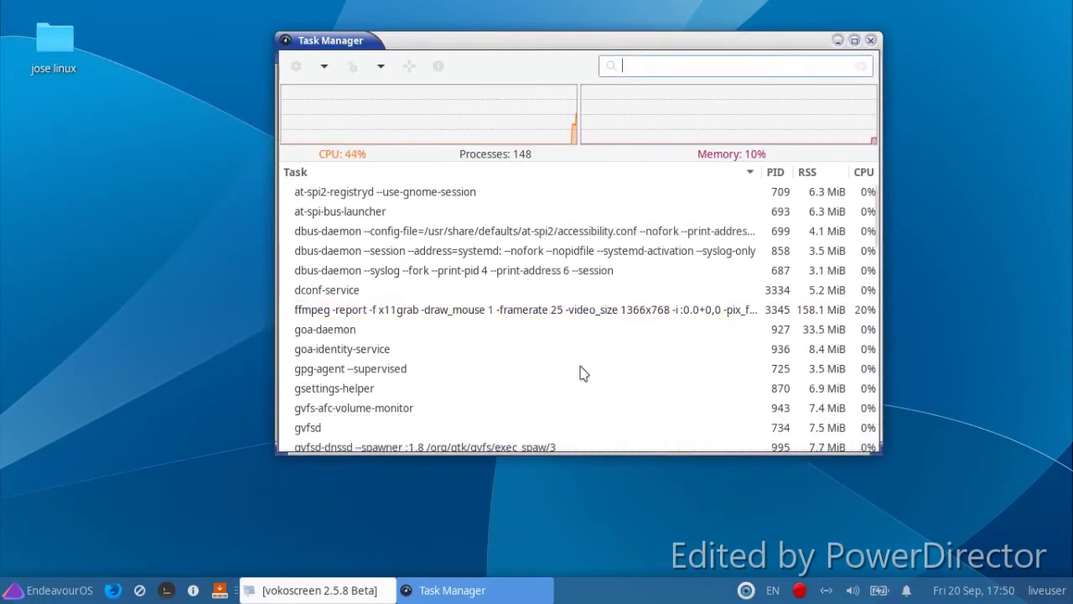
{"action": "left_click", "coordinate": [871, 40]}
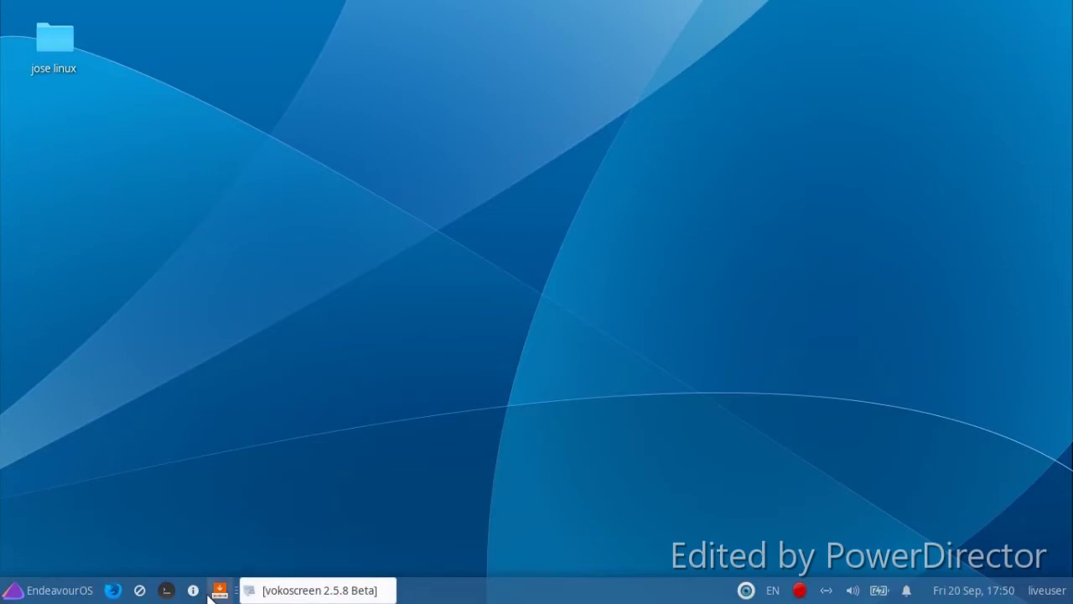
Launch the EndeavourOS installer, examine its pages from the welcome page through the partitions page, and cancel the installation
{"action": "left_click", "coordinate": [218, 591]}
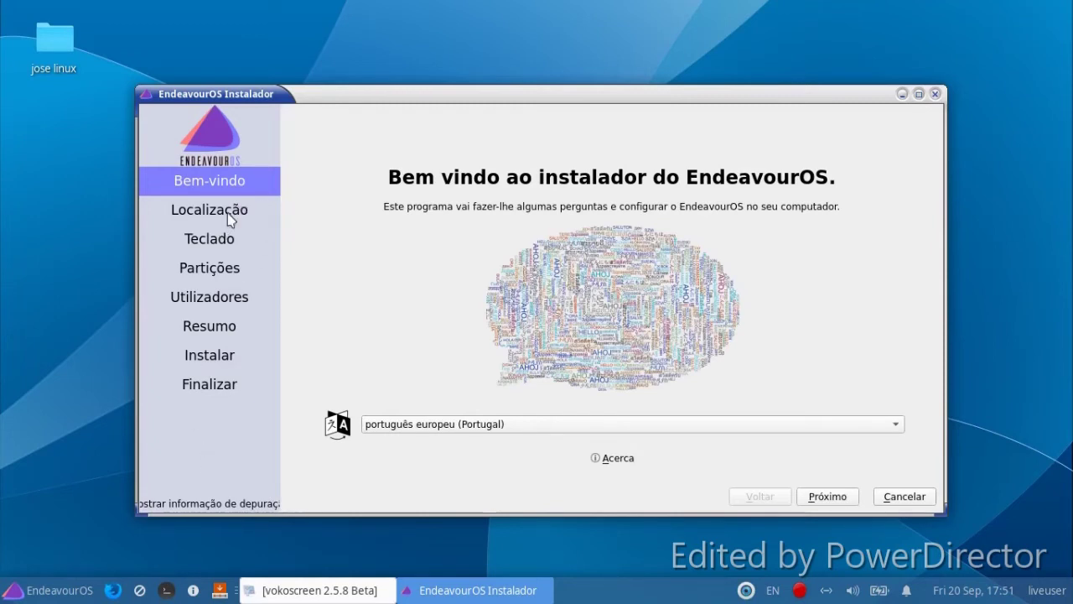
{"action": "left_click", "coordinate": [811, 507]}
{"action": "left_click", "coordinate": [810, 505]}
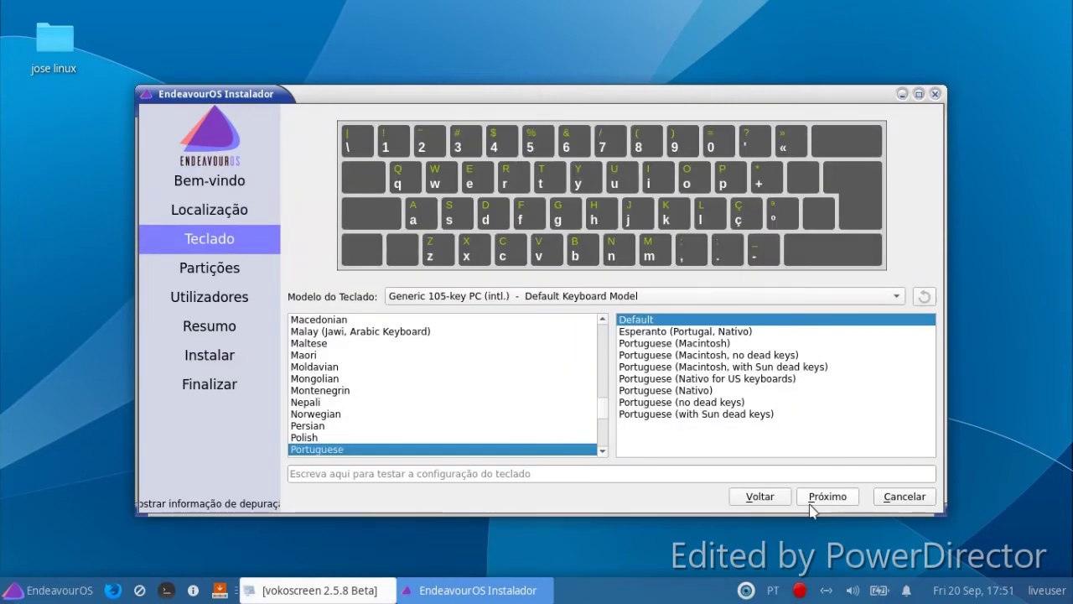
{"action": "left_click", "coordinate": [810, 504]}
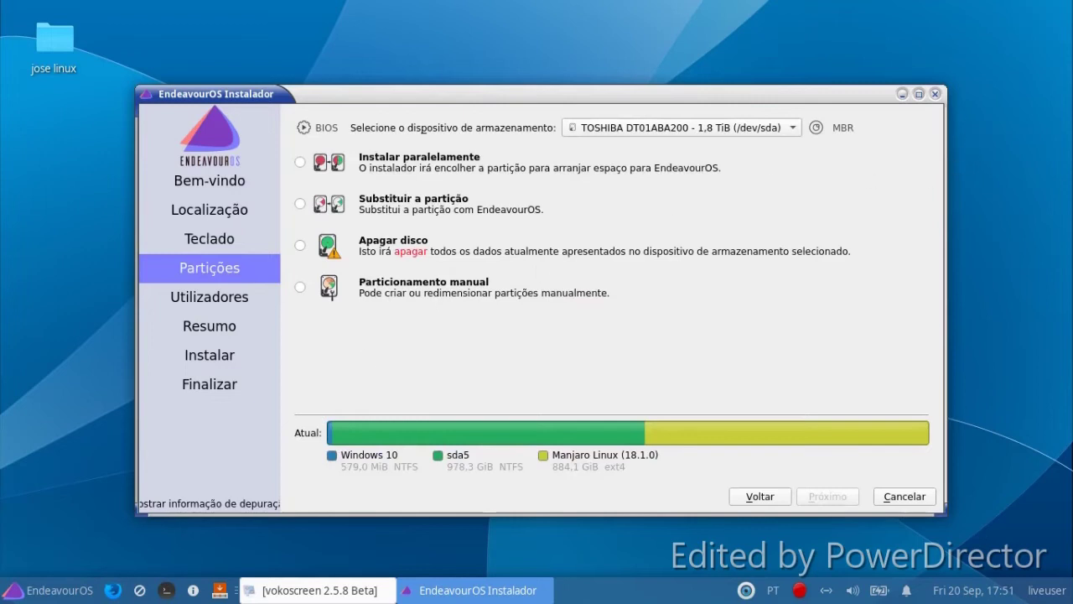
{"action": "left_click", "coordinate": [936, 94]}
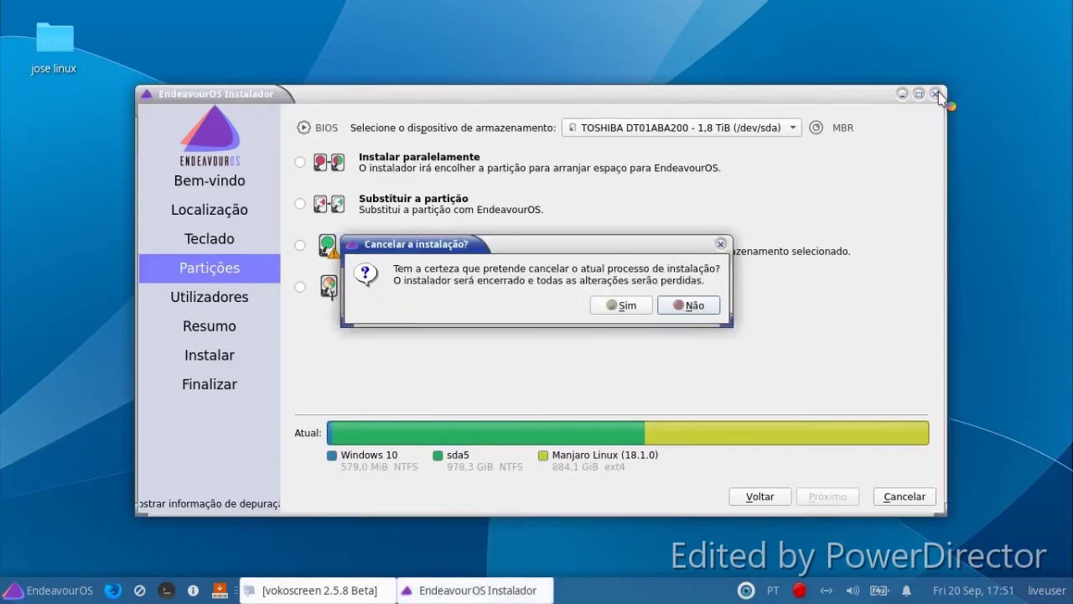
{"action": "left_click", "coordinate": [627, 306]}
Launch Galculator from the favorite applications, calculate 89 + 54, and close the calculator
{"action": "left_click", "coordinate": [13, 589]}
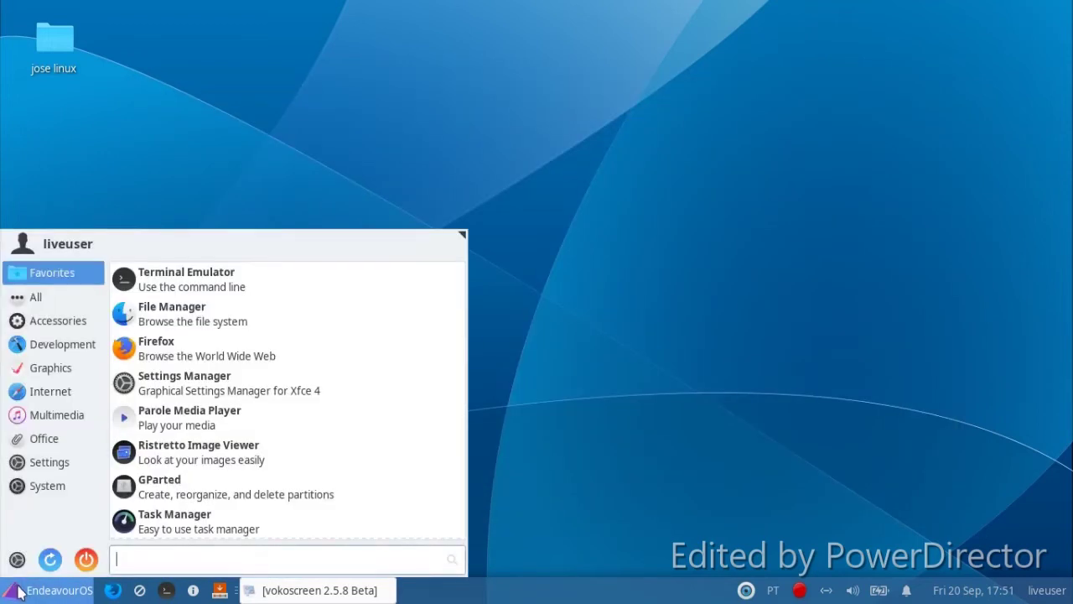
{"action": "scroll", "coordinate": [166, 487], "scroll_direction": "down", "scroll_amount": 3}
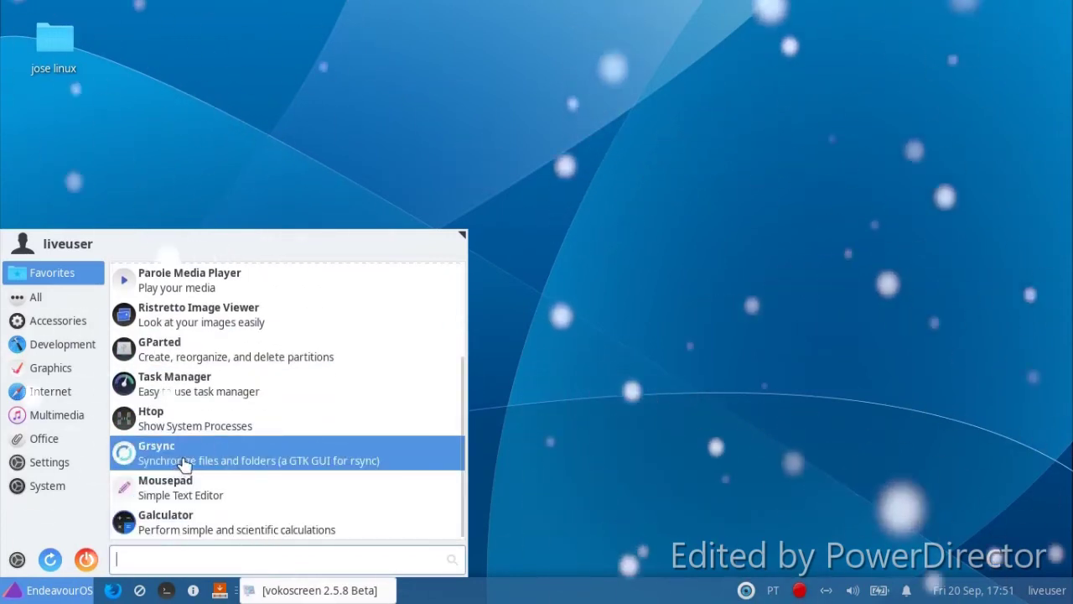
{"action": "left_click", "coordinate": [176, 520]}
{"action": "left_click", "coordinate": [493, 325]}
{"action": "left_click", "coordinate": [533, 324]}
{"action": "left_click", "coordinate": [579, 401]}
{"action": "left_click", "coordinate": [478, 353]}
{"action": "left_click", "coordinate": [444, 354]}
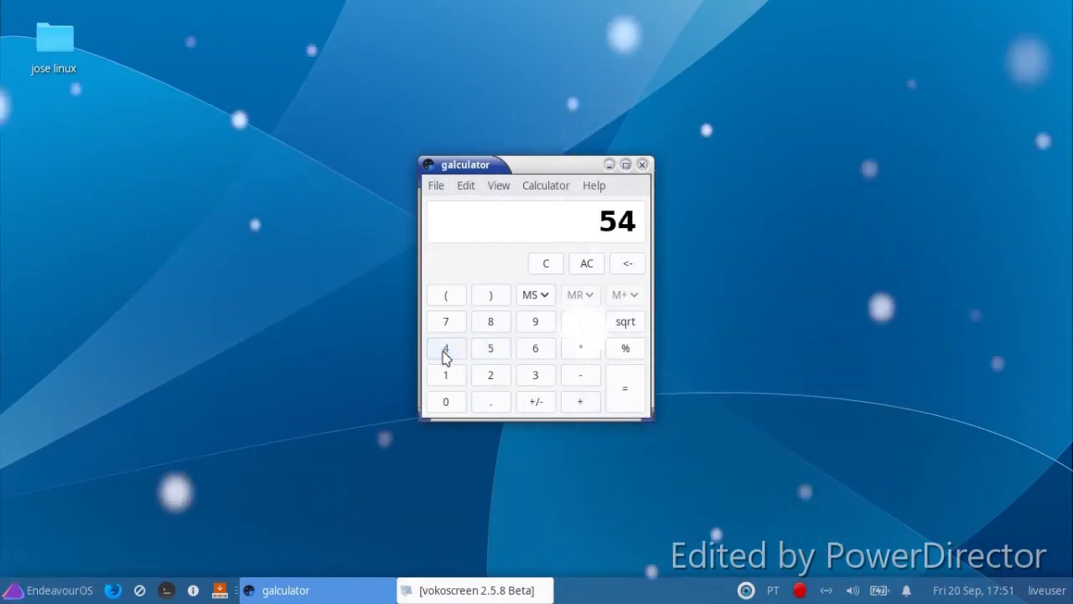
{"action": "left_click", "coordinate": [625, 388]}
{"action": "left_click", "coordinate": [643, 164]}
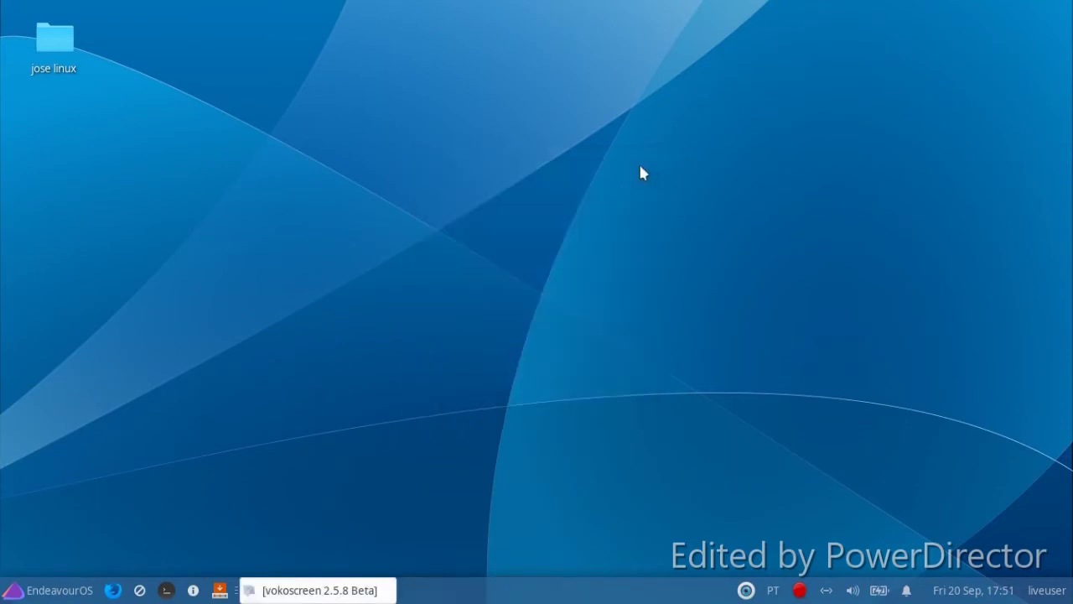
Open Ristretto Image Viewer from the graphics applications, move its window, and close it
{"action": "key", "text": "super"}
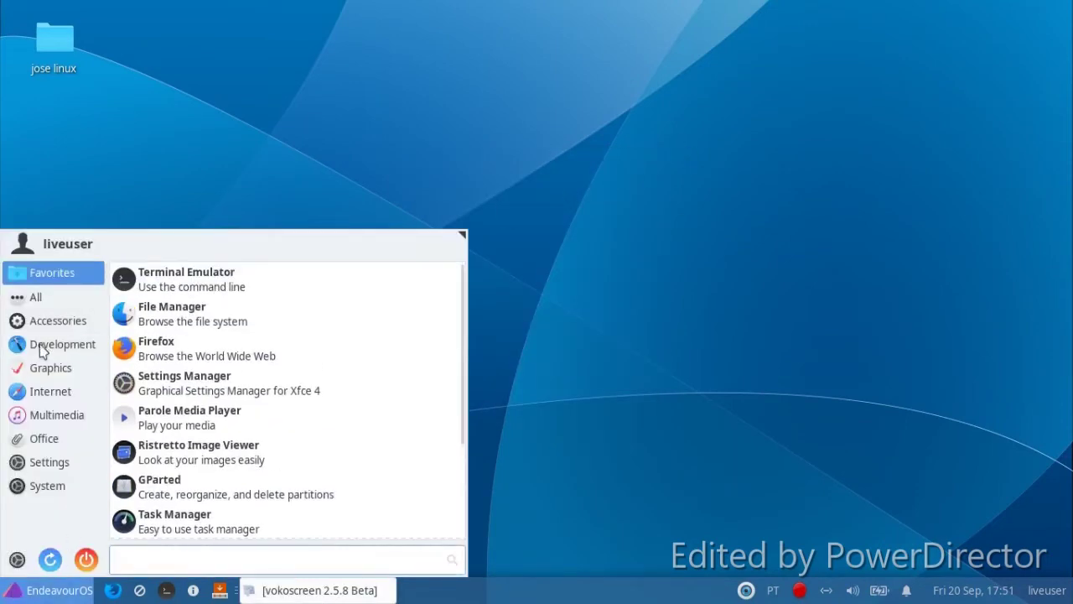
{"action": "left_click", "coordinate": [44, 373]}
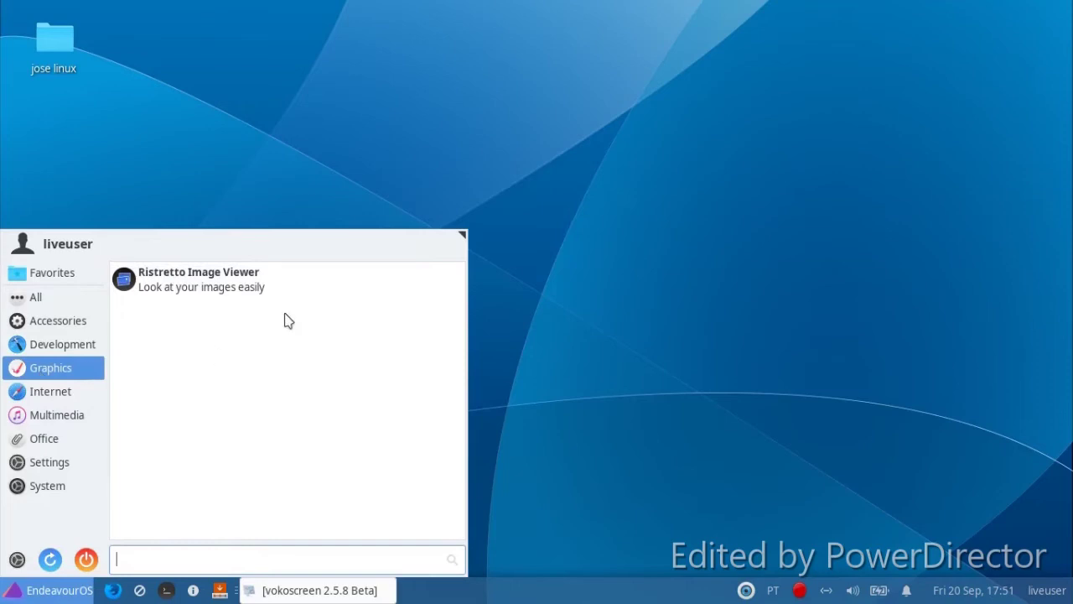
{"action": "left_click", "coordinate": [282, 285]}
{"action": "left_click_drag", "start_coordinate": [349, 10], "coordinate": [506, 79]}
{"action": "left_click", "coordinate": [625, 78]}
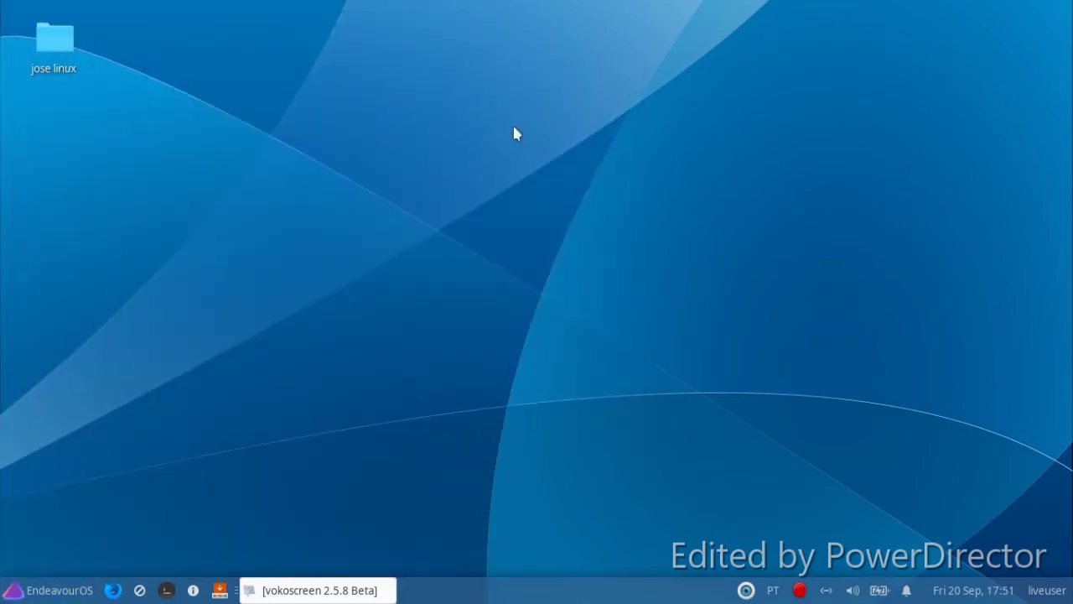
Open the Screensaver preferences from the settings manager and enable the screensaver
{"action": "left_click", "coordinate": [22, 592]}
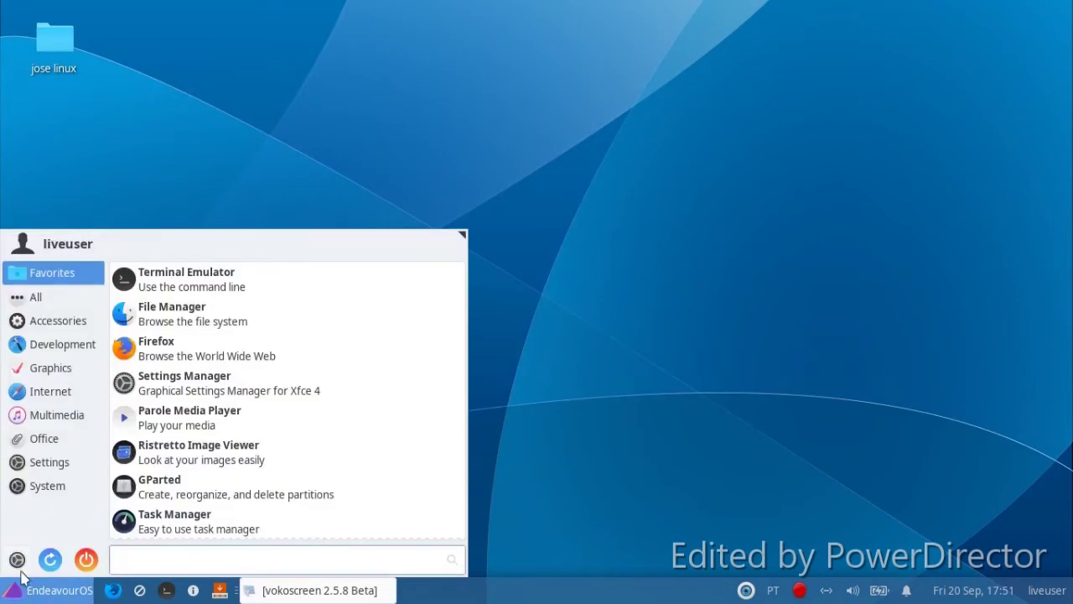
{"action": "left_click", "coordinate": [17, 562]}
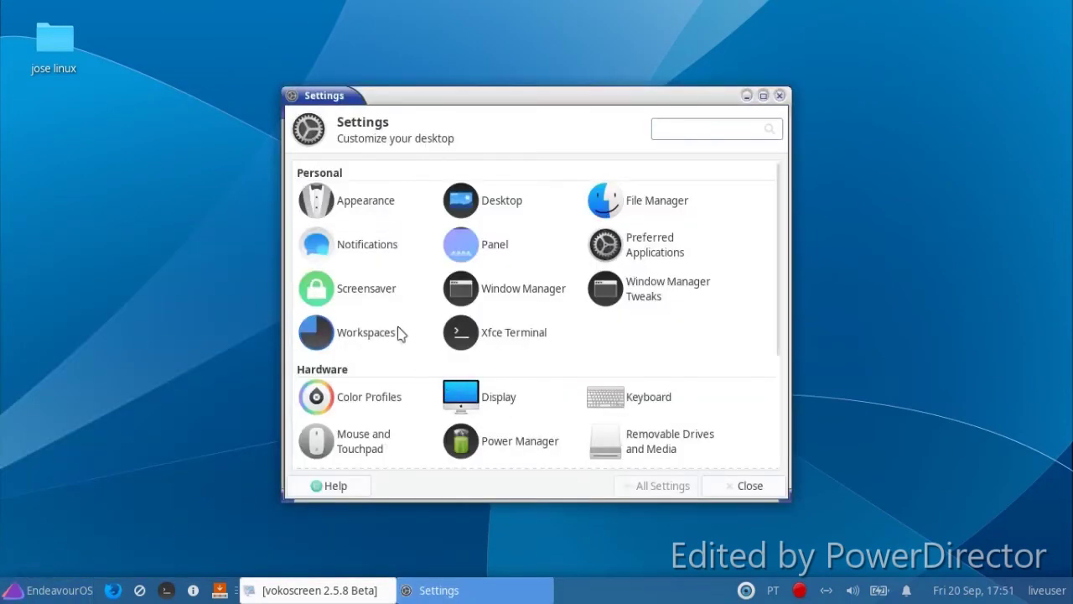
{"action": "left_click", "coordinate": [387, 300]}
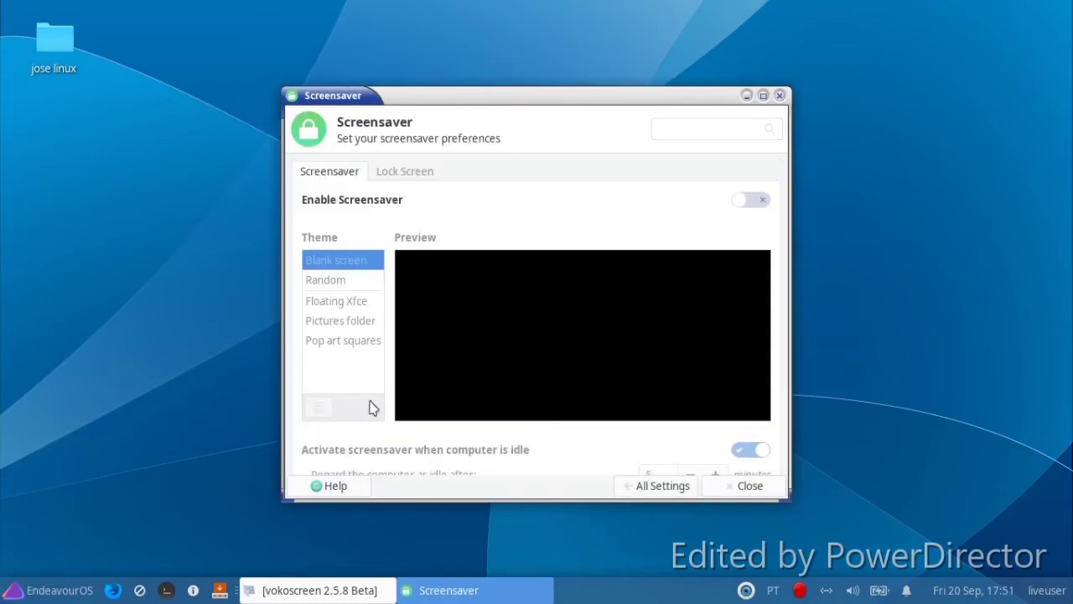
{"action": "left_click", "coordinate": [752, 205]}
Preview the Random, Floating Xfce and Pictures folder screensaver themes, select Pop art squares, and close the settings
{"action": "left_click", "coordinate": [351, 282]}
{"action": "left_click", "coordinate": [353, 301]}
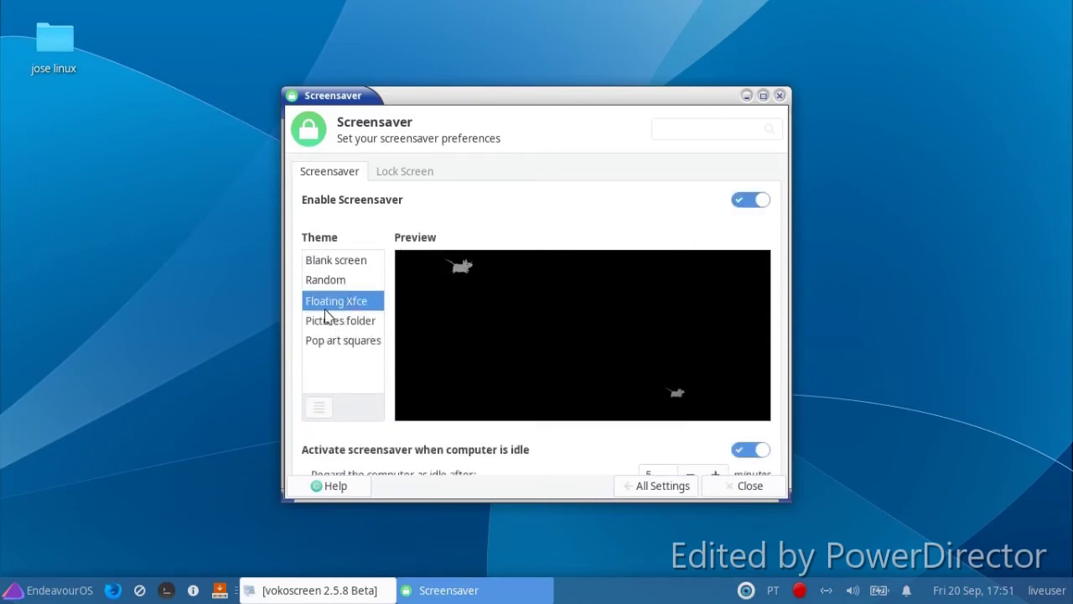
{"action": "left_click", "coordinate": [329, 322]}
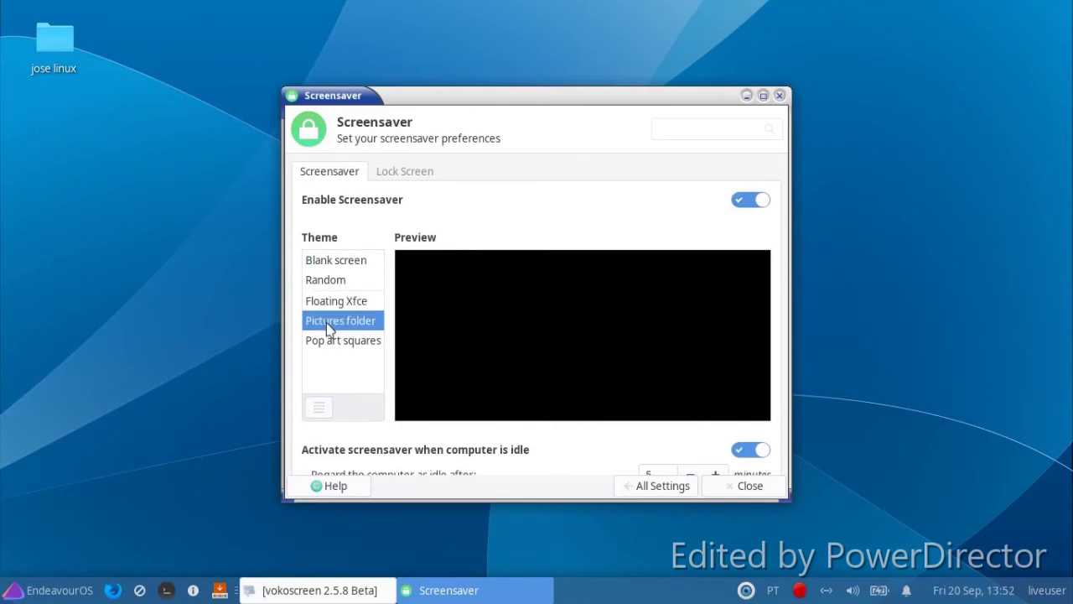
{"action": "left_click", "coordinate": [337, 342]}
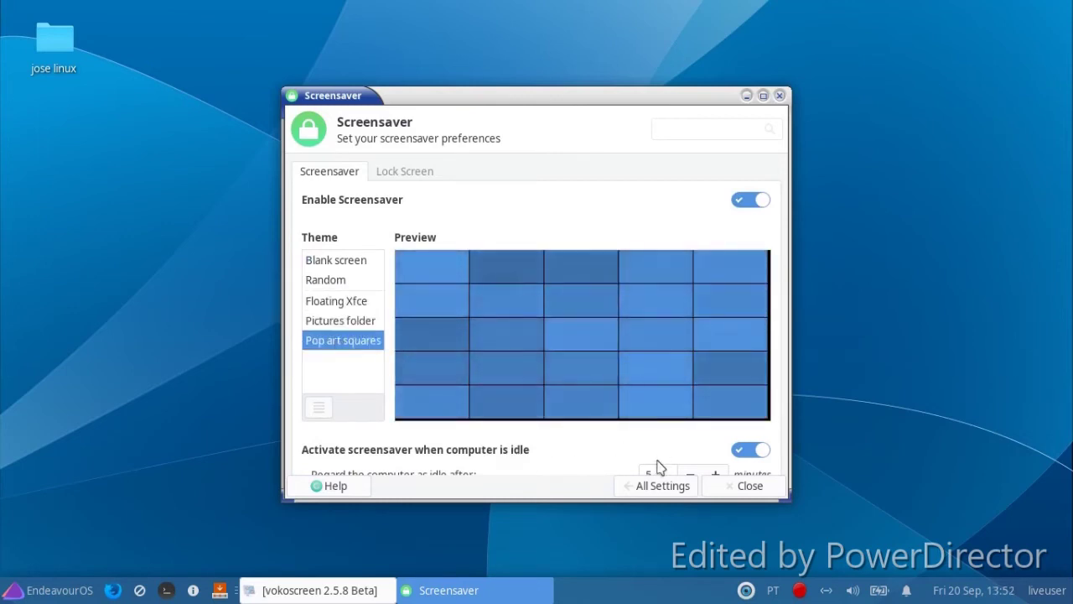
{"action": "left_click", "coordinate": [746, 486]}
Open Grsync from the favorite applications to view its basic options, and close it
{"action": "left_click", "coordinate": [35, 590]}
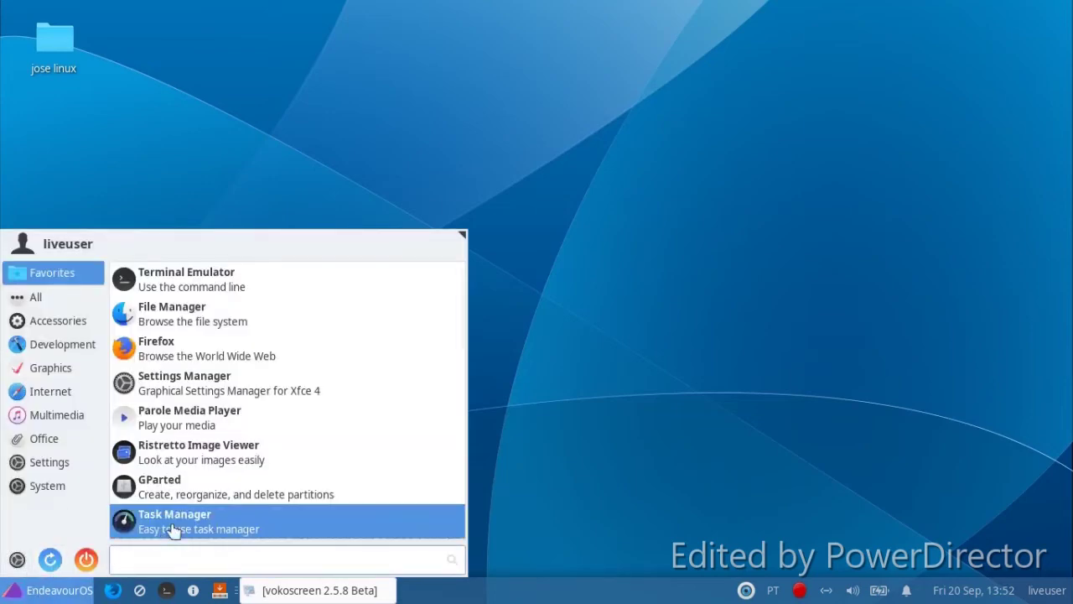
{"action": "scroll", "coordinate": [228, 478], "scroll_direction": "down", "scroll_amount": 4}
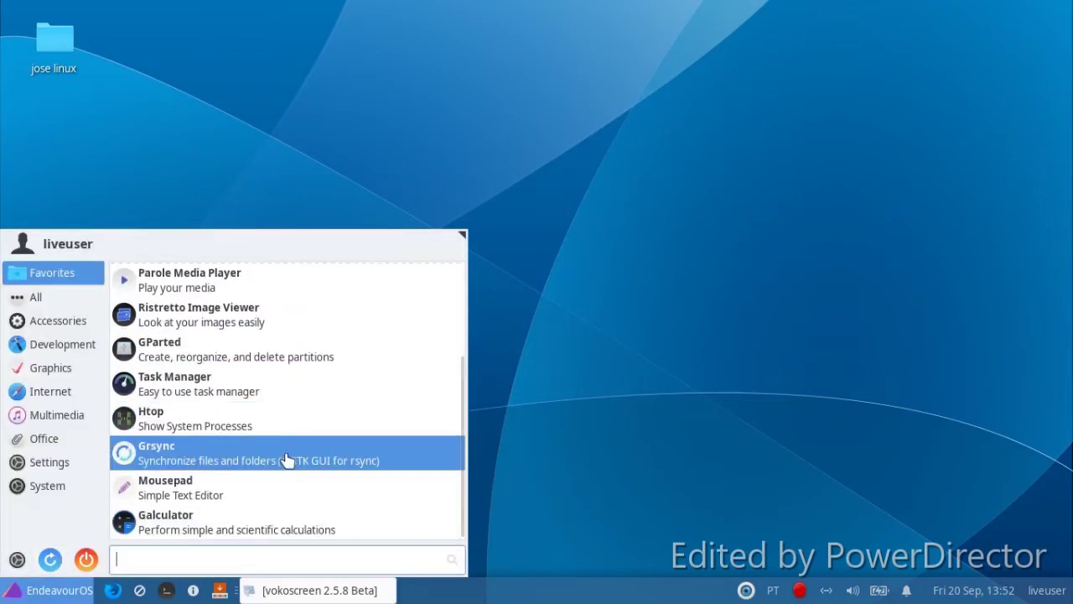
{"action": "left_click", "coordinate": [286, 466]}
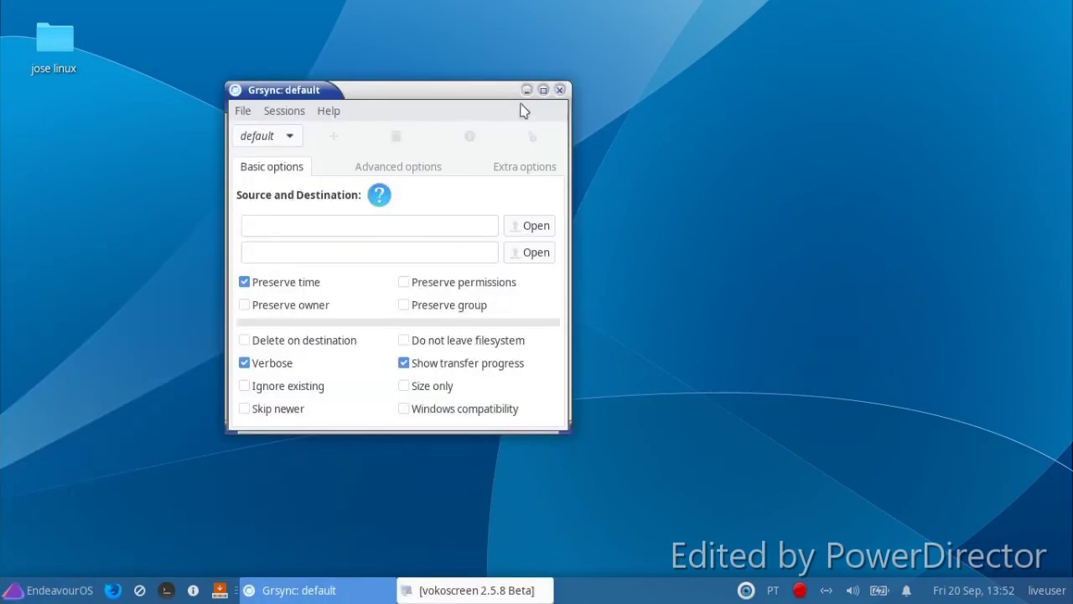
{"action": "left_click", "coordinate": [560, 91]}
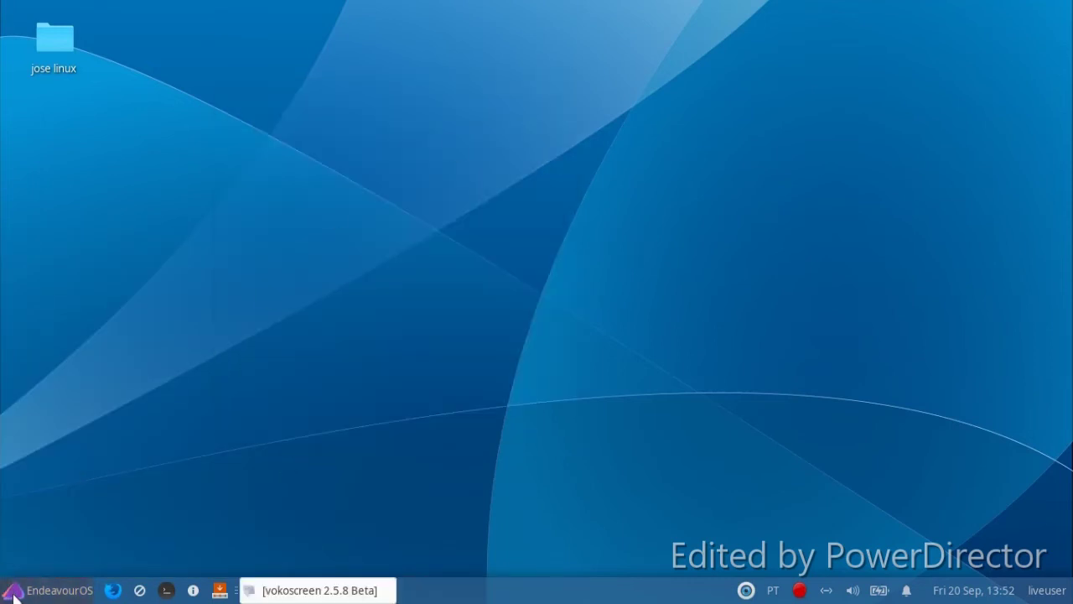
Examine the full list of settings applications, from Accessibility down to Xfce Terminal
{"action": "left_click", "coordinate": [14, 597]}
{"action": "left_click", "coordinate": [23, 466]}
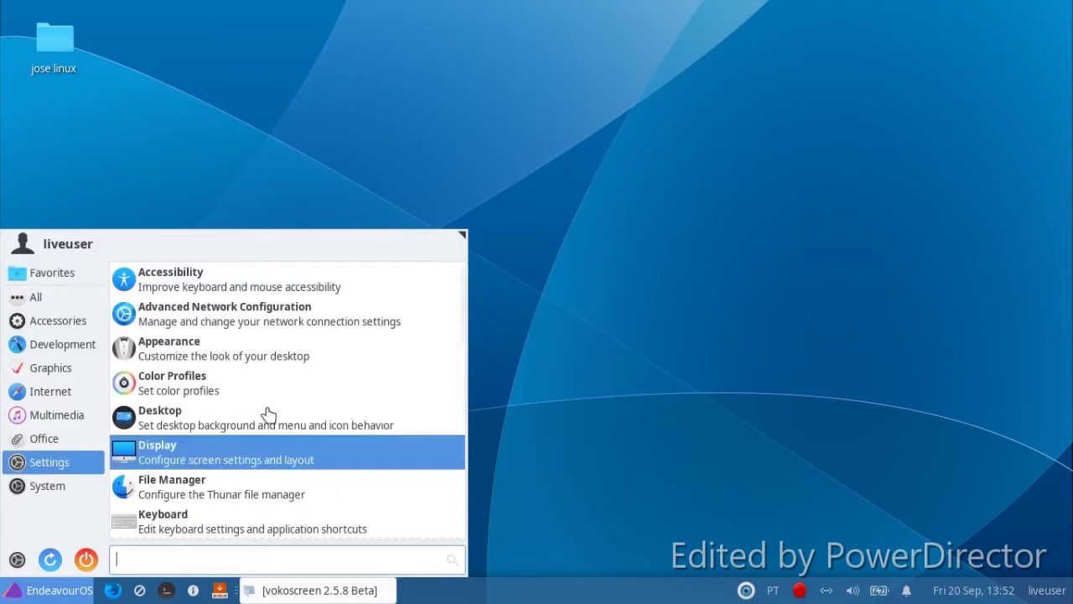
{"action": "scroll", "coordinate": [339, 353], "scroll_direction": "down", "scroll_amount": 3}
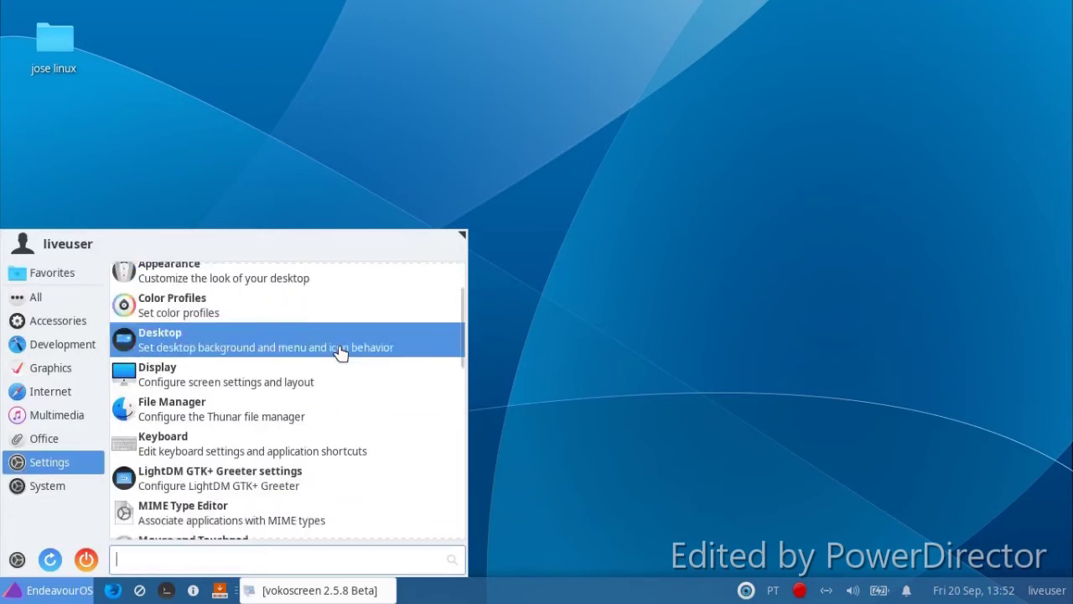
{"action": "scroll", "coordinate": [345, 354], "scroll_direction": "down", "scroll_amount": 2}
{"action": "scroll", "coordinate": [348, 353], "scroll_direction": "down", "scroll_amount": 5}
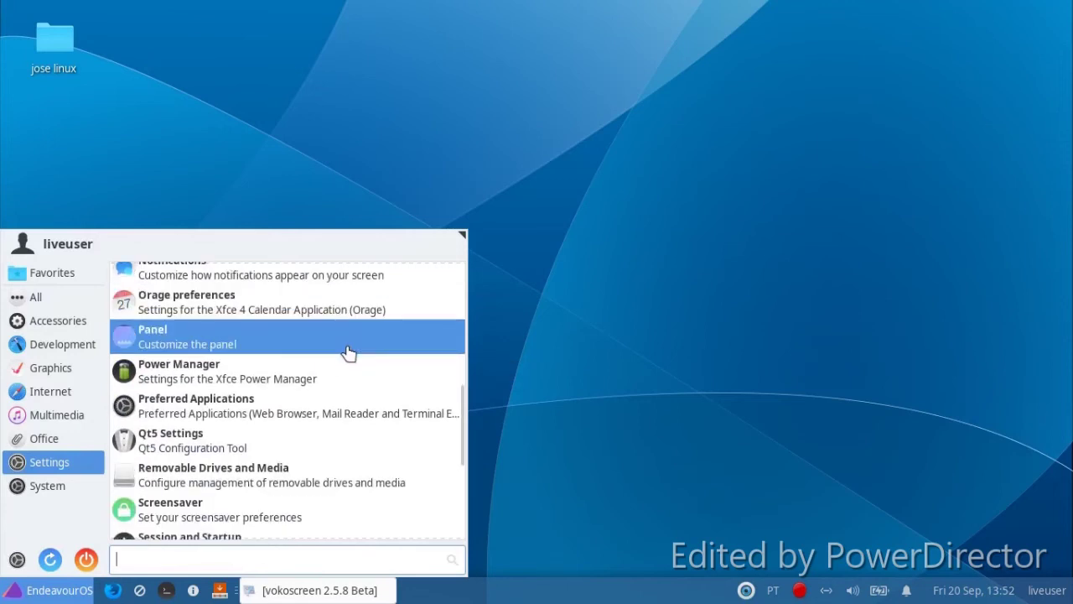
{"action": "scroll", "coordinate": [349, 353], "scroll_direction": "down", "scroll_amount": 2}
{"action": "scroll", "coordinate": [349, 353], "scroll_direction": "down", "scroll_amount": 2}
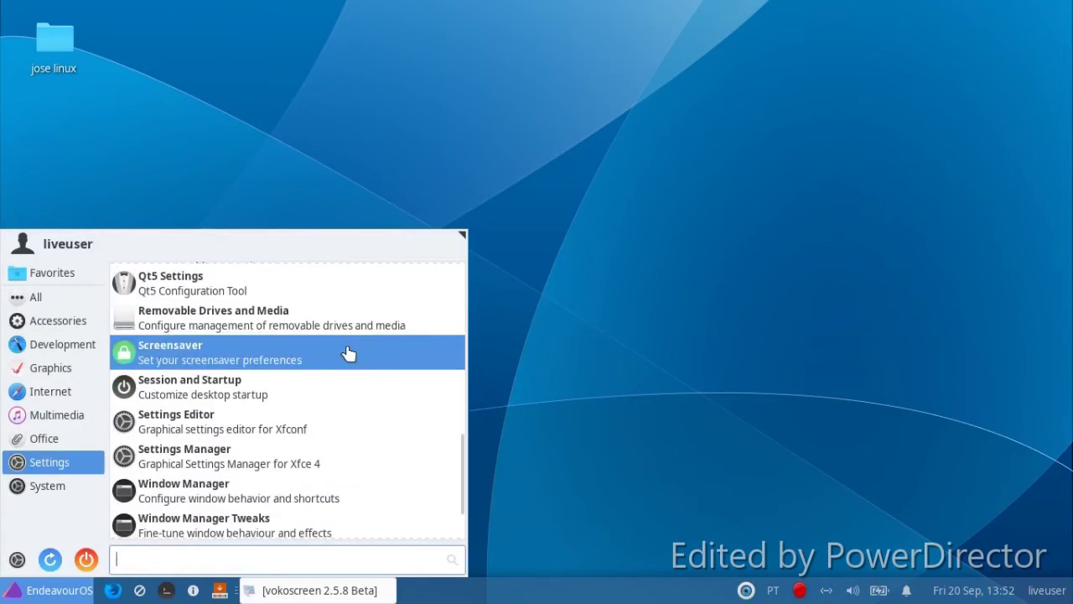
{"action": "scroll", "coordinate": [349, 353], "scroll_direction": "down", "scroll_amount": 2}
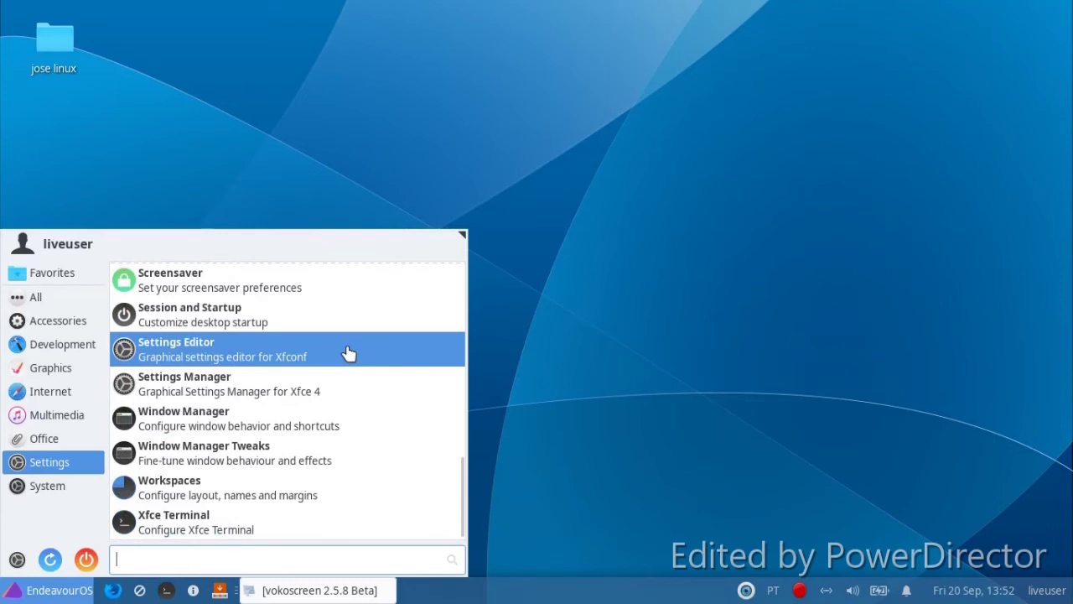
Open the LightDM GTK+ Greeter settings from Settings Manager, examine the Appearance and Panel pages, and close the window
{"action": "left_click", "coordinate": [204, 393]}
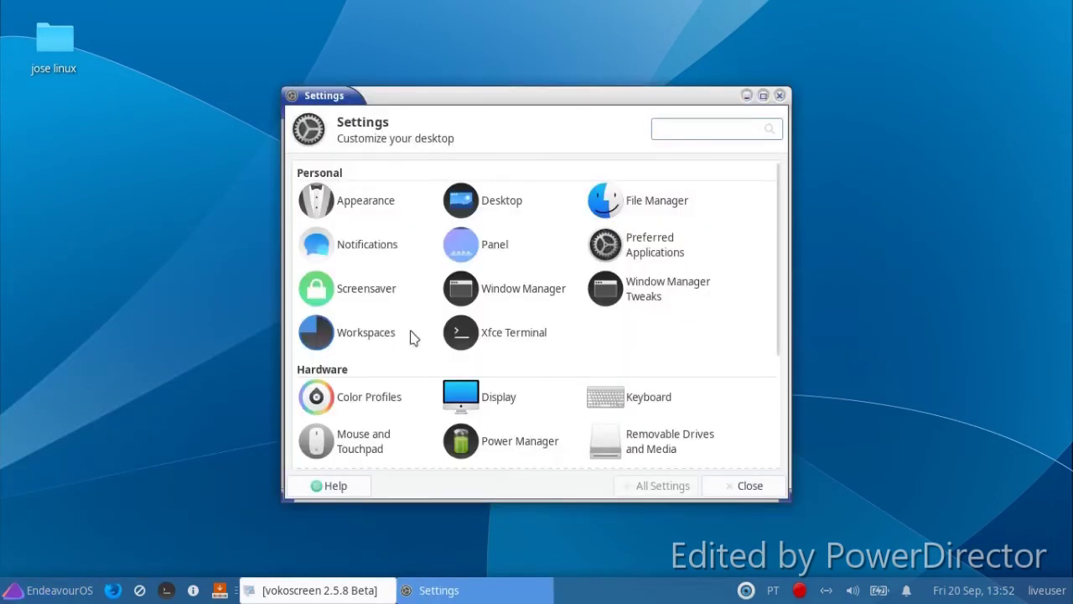
{"action": "scroll", "coordinate": [411, 338], "scroll_direction": "down", "scroll_amount": 3}
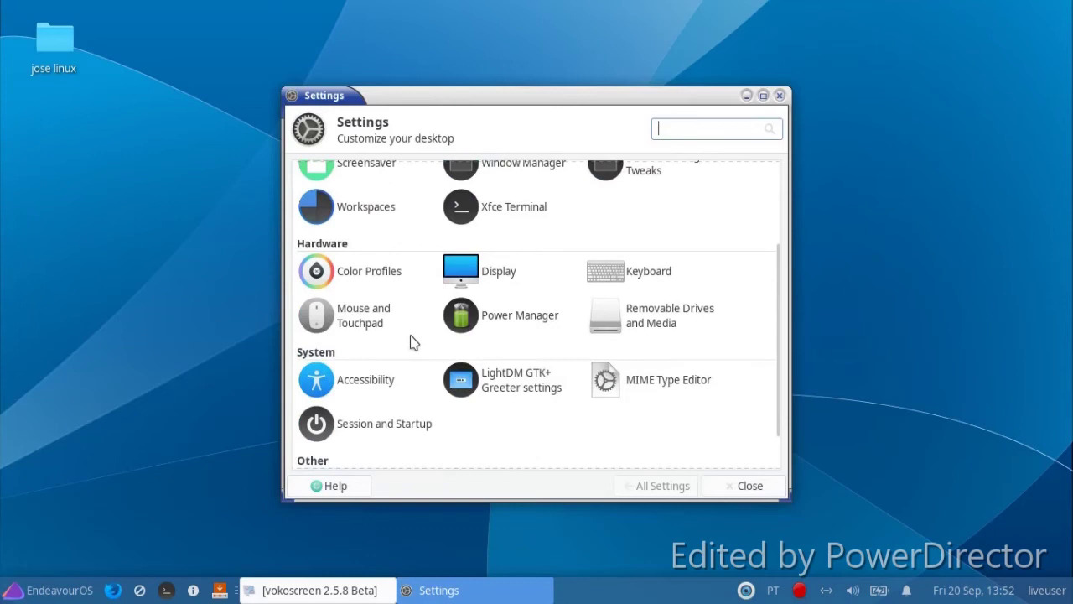
{"action": "left_click", "coordinate": [515, 387]}
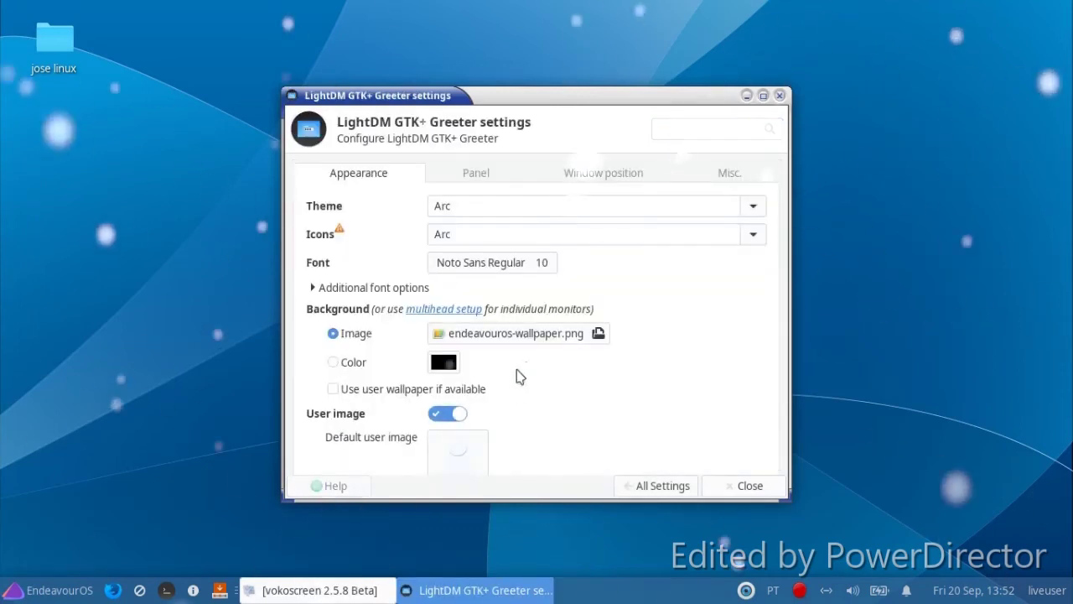
{"action": "left_click", "coordinate": [449, 206]}
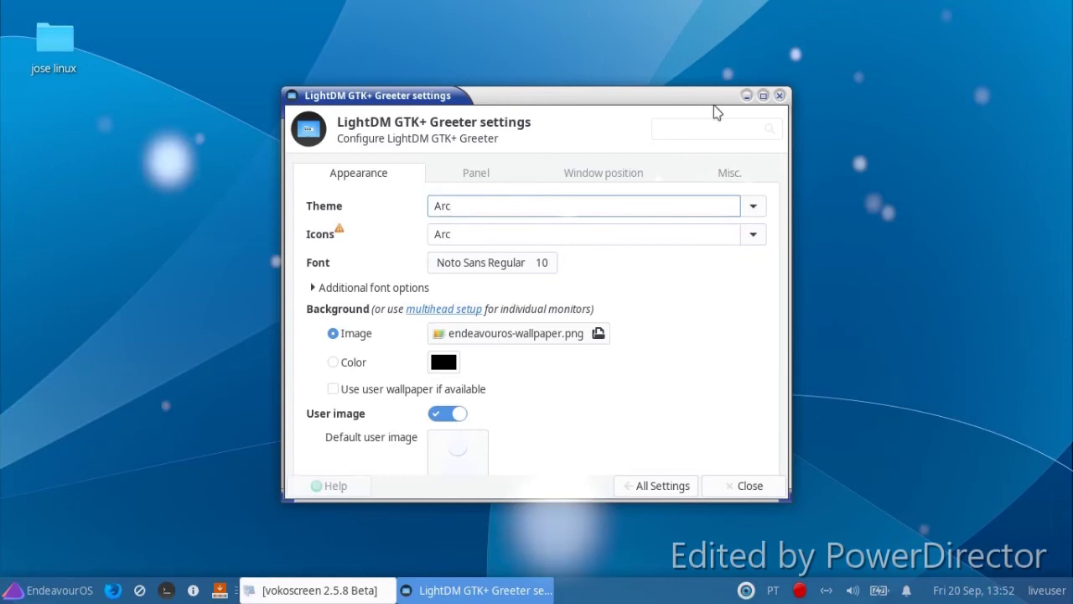
{"action": "left_click", "coordinate": [482, 174]}
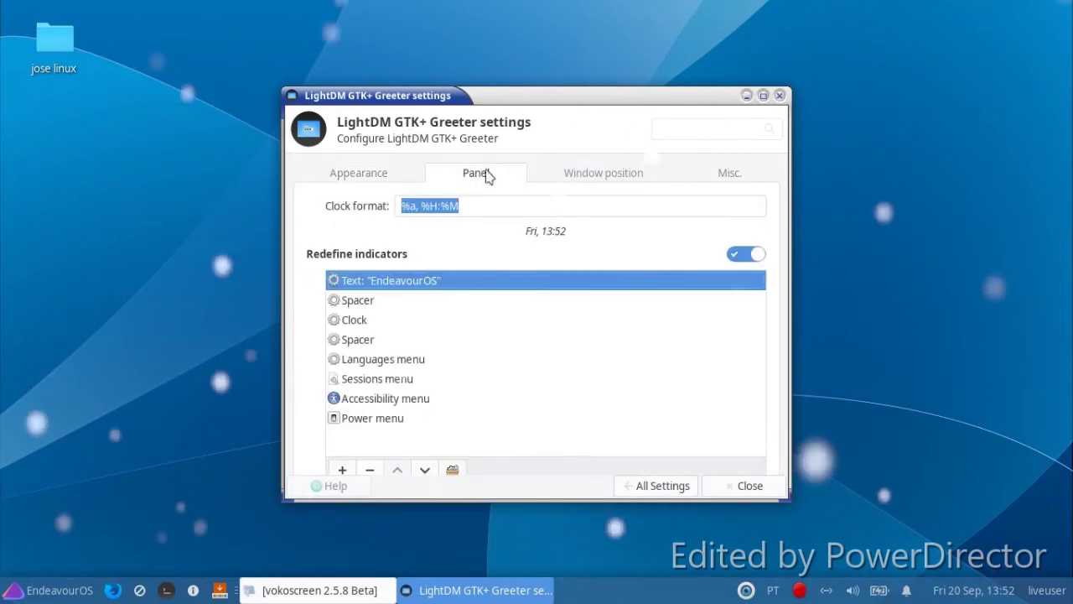
{"action": "left_click", "coordinate": [779, 96]}
Try to launch Zenmap from the Internet applications and return to the desktop
{"action": "left_click", "coordinate": [33, 588]}
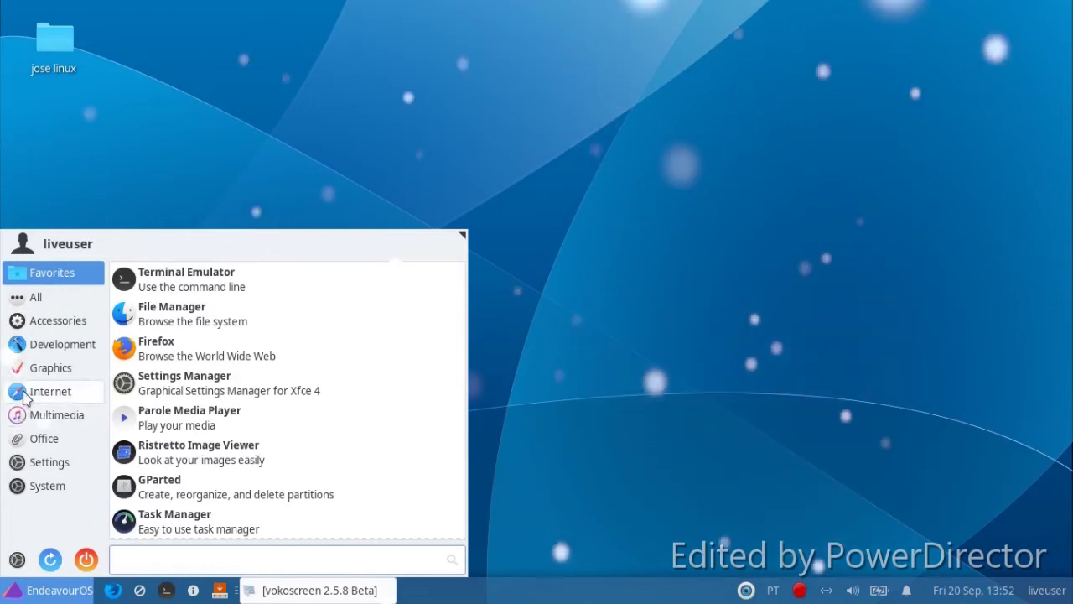
{"action": "left_click", "coordinate": [26, 394]}
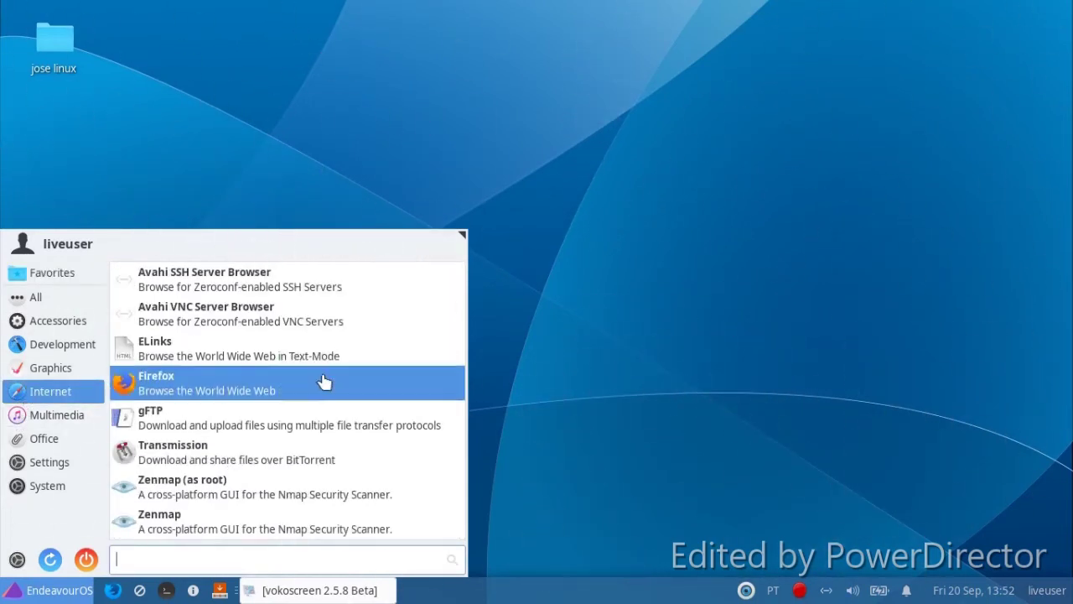
{"action": "left_click", "coordinate": [292, 527]}
{"action": "left_click", "coordinate": [543, 342]}
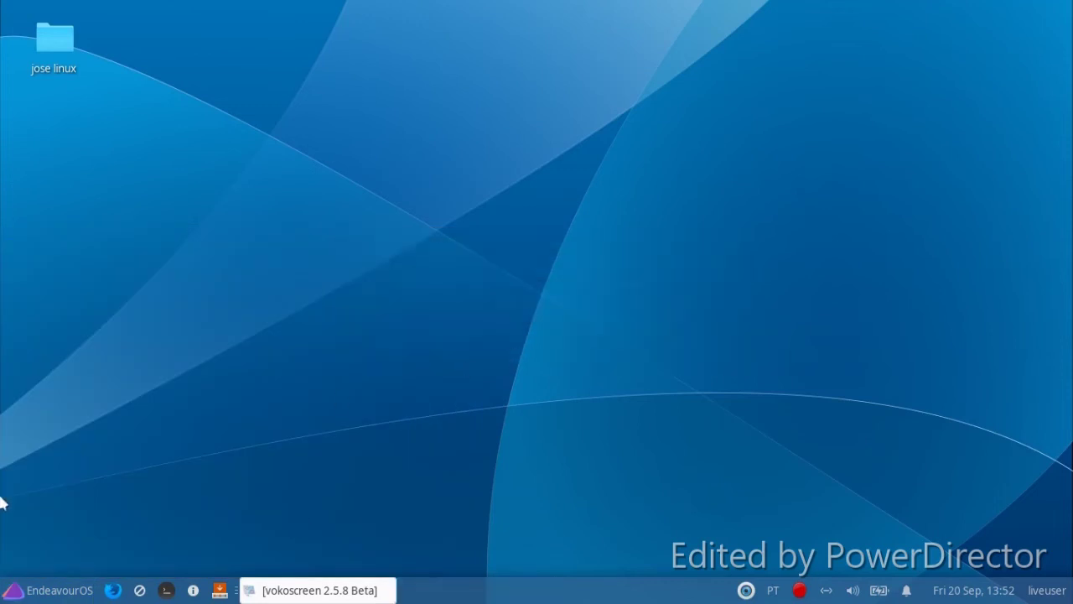
Launch Qt Designer from the development applications and create a form from the Dialog with Buttons Bottom template
{"action": "left_click", "coordinate": [27, 594]}
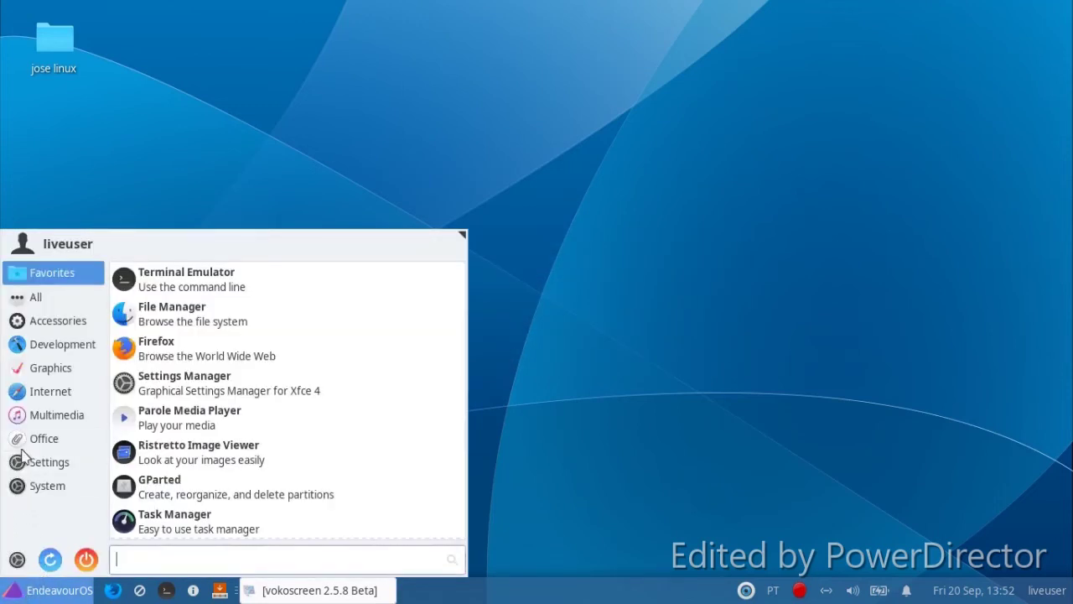
{"action": "left_click", "coordinate": [38, 345]}
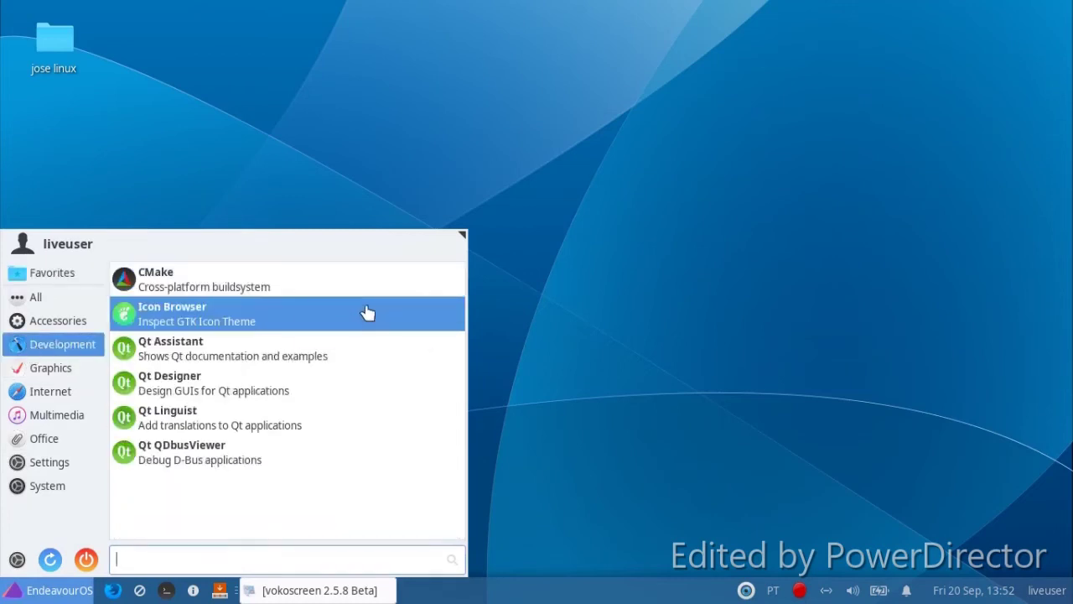
{"action": "left_click", "coordinate": [308, 411]}
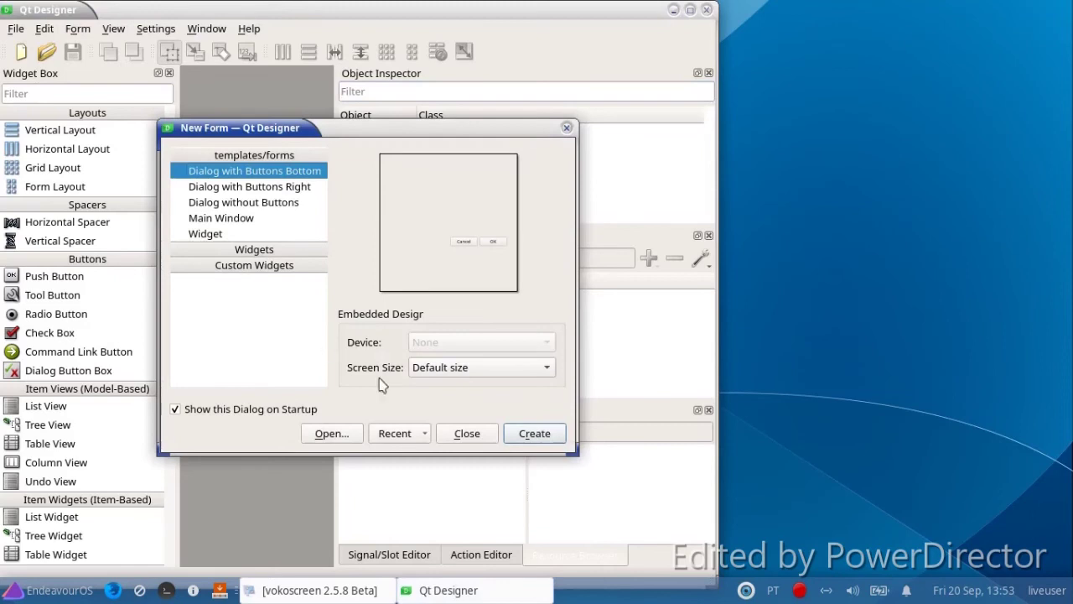
{"action": "left_click", "coordinate": [531, 442]}
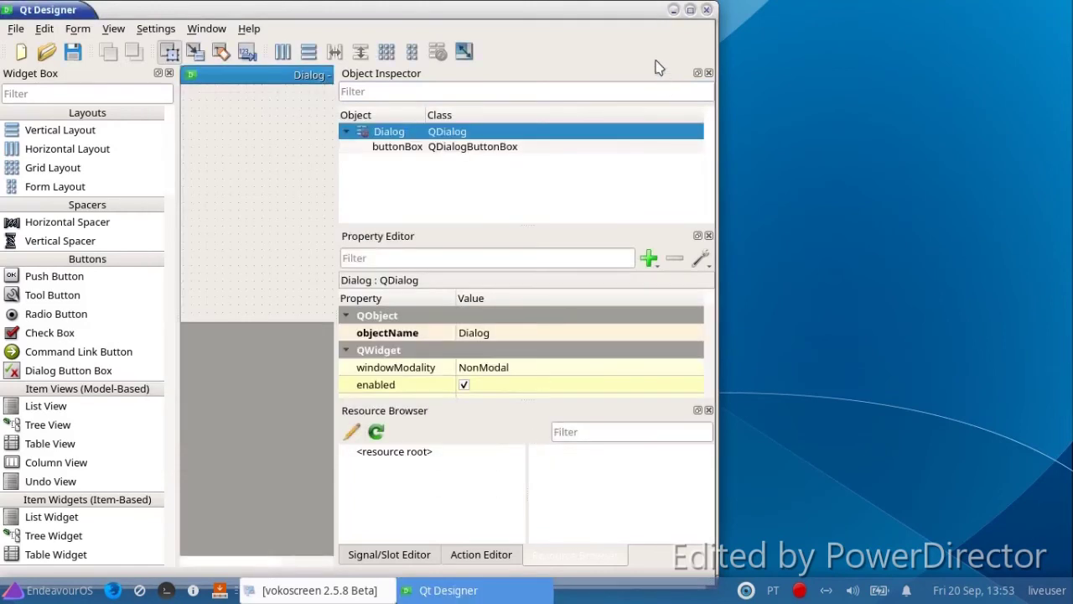
Maximize Qt Designer, enlarge the dialog form to about 556 x 525, and move its Cancel/OK button box toward the form's lower-right corner
{"action": "left_click", "coordinate": [692, 10]}
{"action": "left_click_drag", "start_coordinate": [306, 67], "coordinate": [309, 75]}
{"action": "left_click_drag", "start_coordinate": [518, 319], "coordinate": [648, 506]}
{"action": "left_click_drag", "start_coordinate": [400, 311], "coordinate": [494, 468]}
{"action": "left_click", "coordinate": [379, 403]}
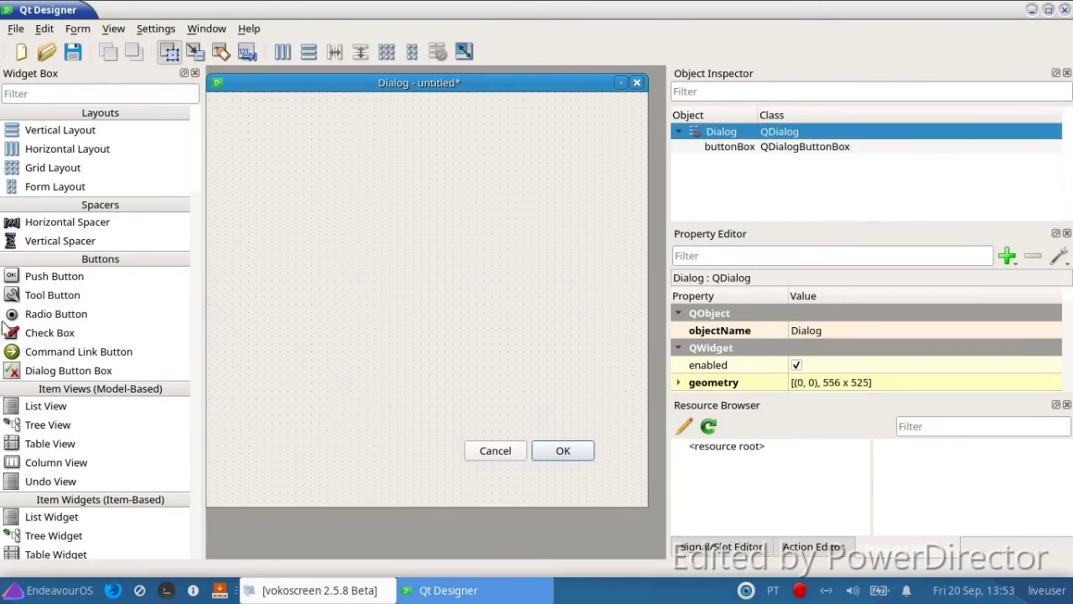
Place a push button in the upper part of the dialog form, and close Qt Designer, discarding the form
{"action": "left_click_drag", "start_coordinate": [10, 279], "coordinate": [340, 149]}
{"action": "left_click", "coordinate": [350, 289]}
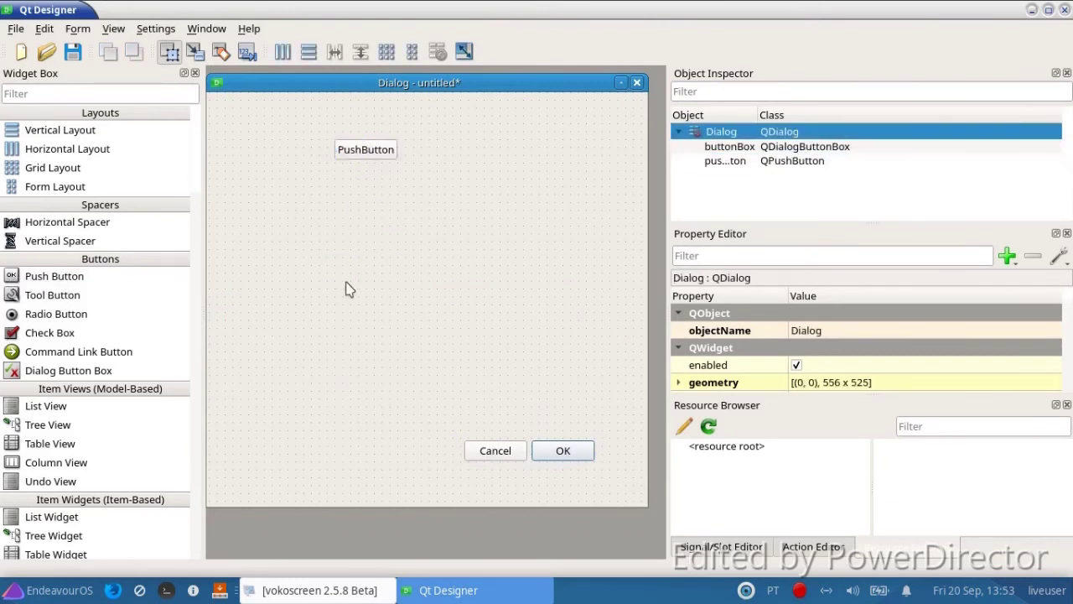
{"action": "left_click", "coordinate": [1066, 9]}
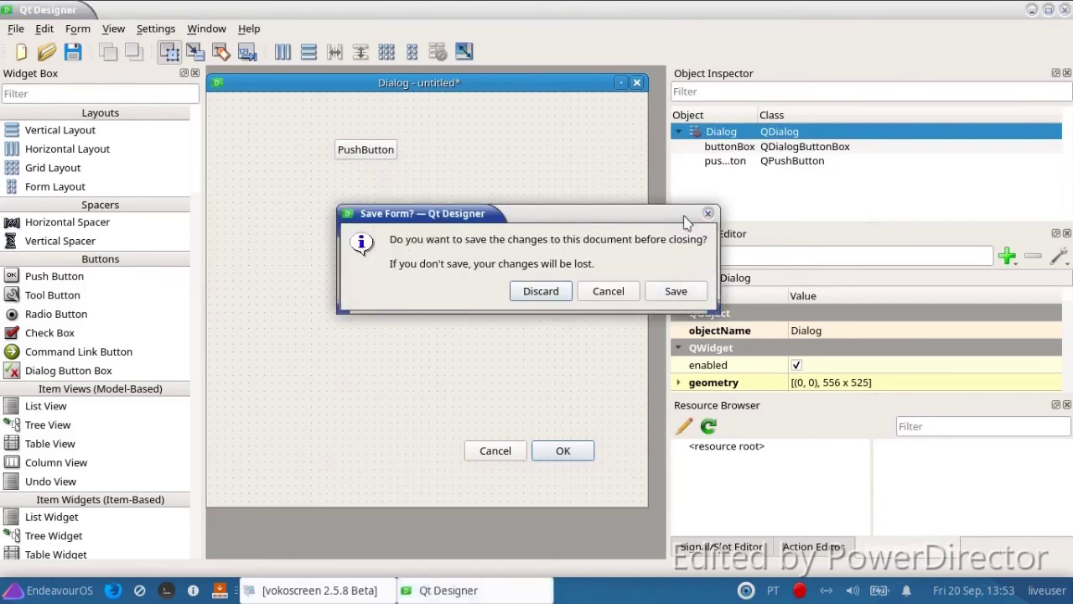
{"action": "left_click", "coordinate": [546, 296]}
Enlarge the applications menu to nearly the full screen height and browse its Settings category through to Xfce Terminal
{"action": "left_click", "coordinate": [4, 597]}
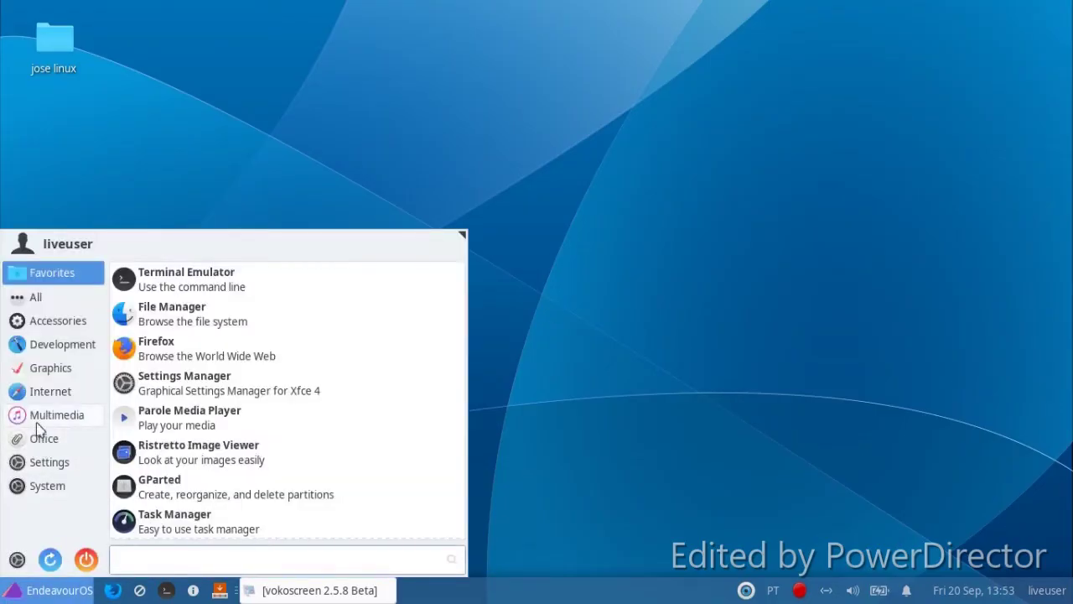
{"action": "scroll", "coordinate": [303, 429], "scroll_direction": "down", "scroll_amount": 3}
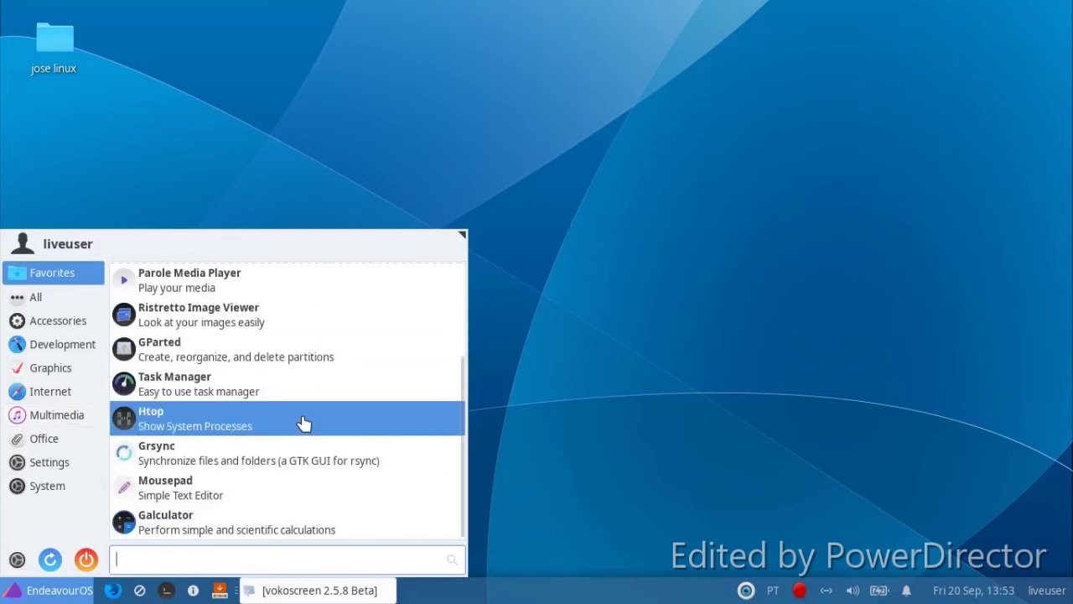
{"action": "left_click", "coordinate": [66, 464]}
{"action": "left_click_drag", "start_coordinate": [462, 235], "coordinate": [477, 43]}
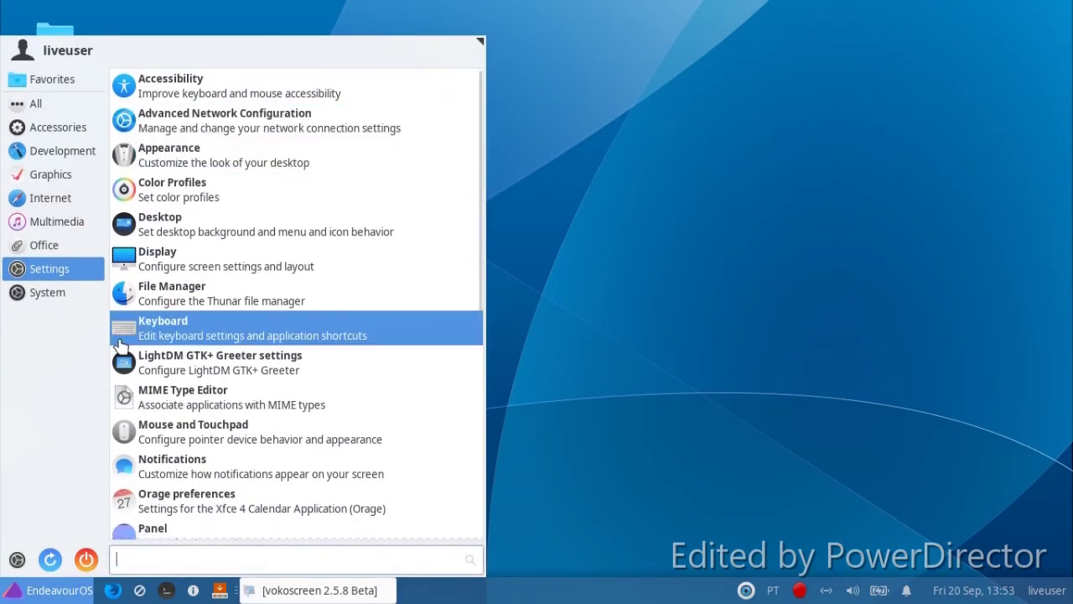
{"action": "left_click_drag", "start_coordinate": [126, 293], "coordinate": [126, 252]}
{"action": "scroll", "coordinate": [211, 288], "scroll_direction": "down", "scroll_amount": 8}
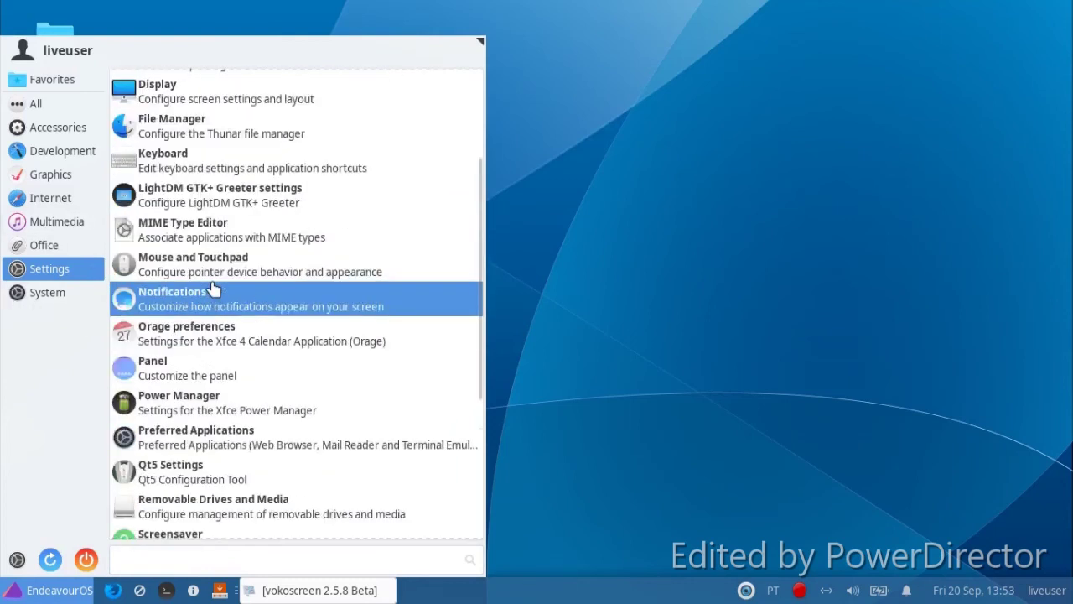
{"action": "scroll", "coordinate": [429, 293], "scroll_direction": "down", "scroll_amount": 1}
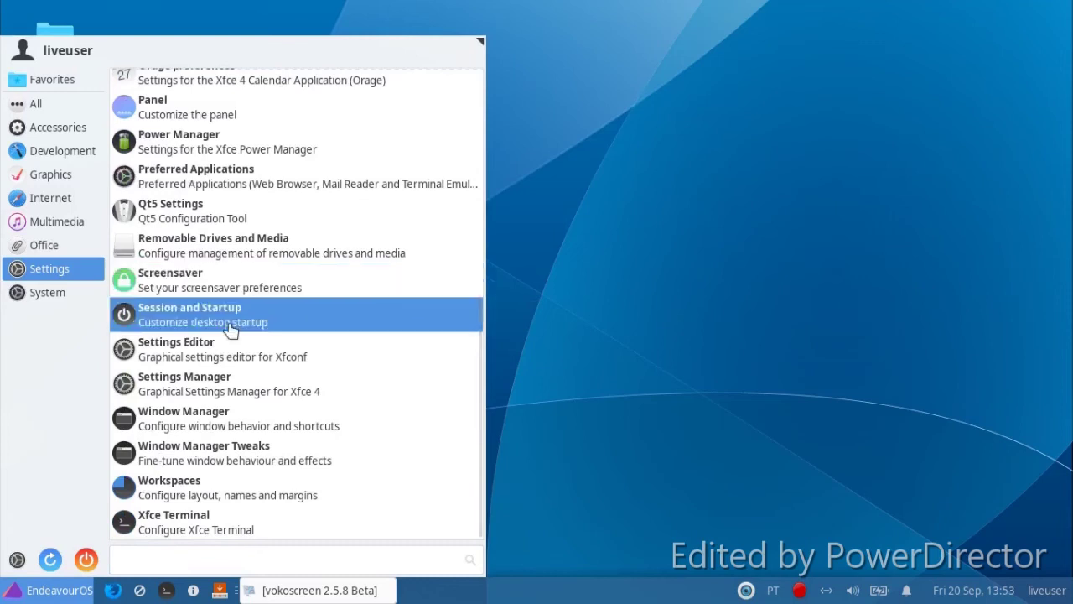
Launch Grsync from the System applications, examine its basic and advanced options, and close it
{"action": "left_click", "coordinate": [64, 293]}
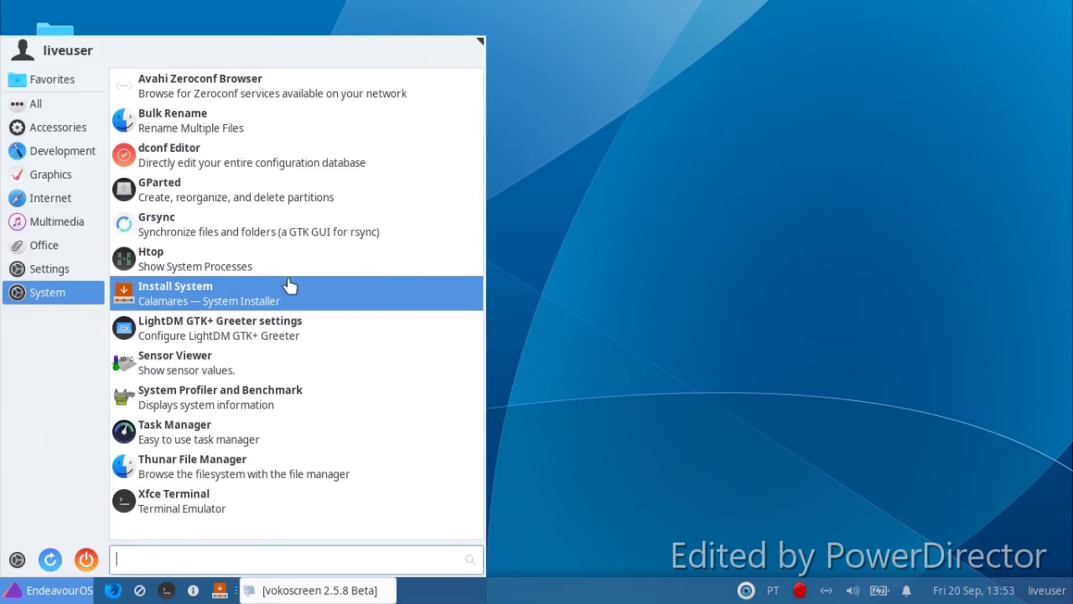
{"action": "left_click", "coordinate": [283, 231]}
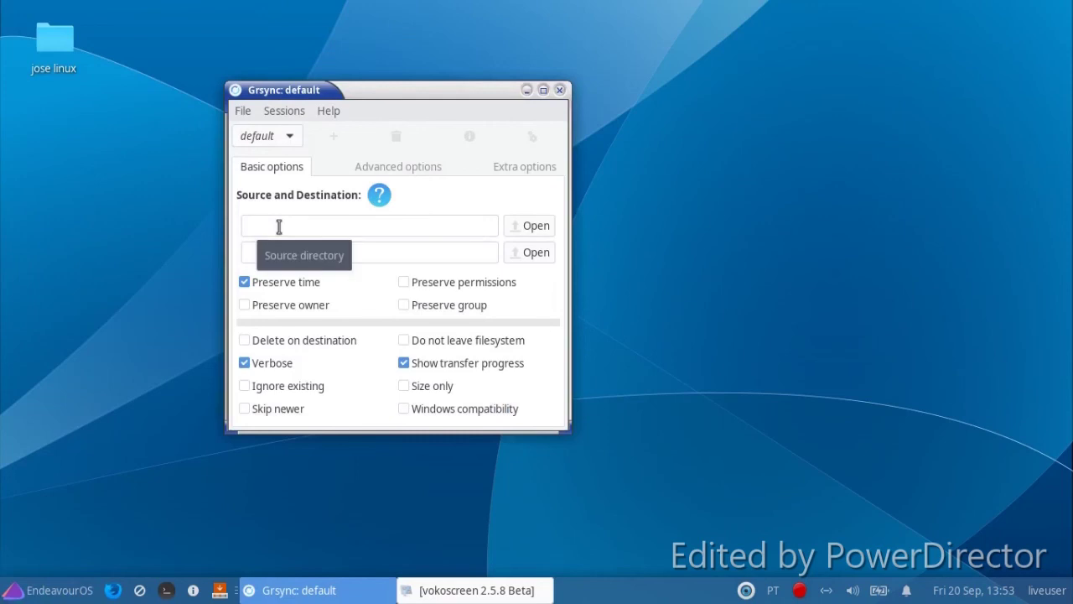
{"action": "left_click", "coordinate": [364, 165]}
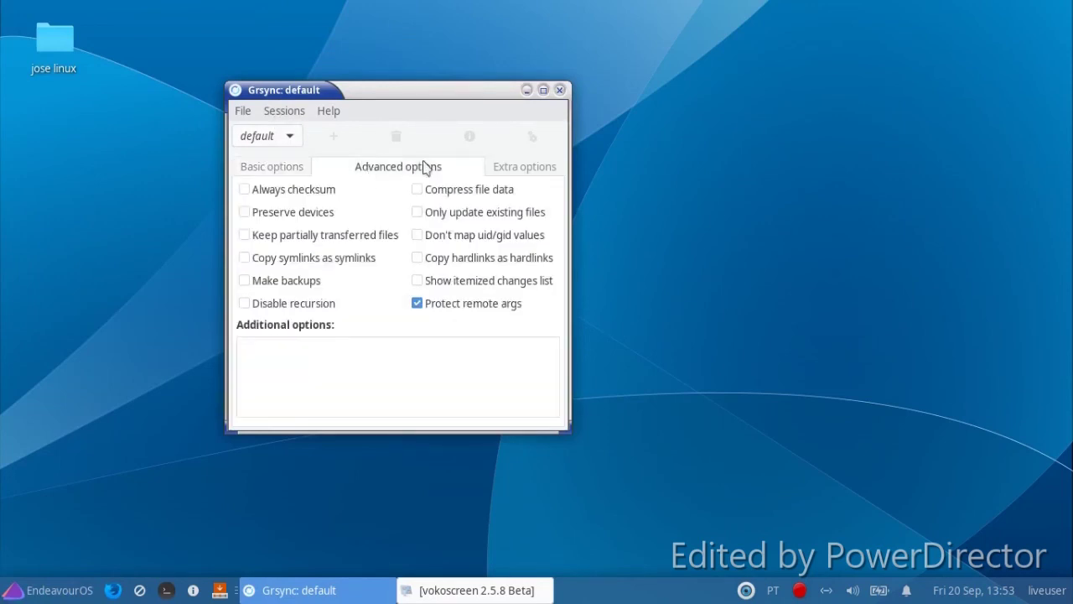
{"action": "left_click", "coordinate": [560, 90]}
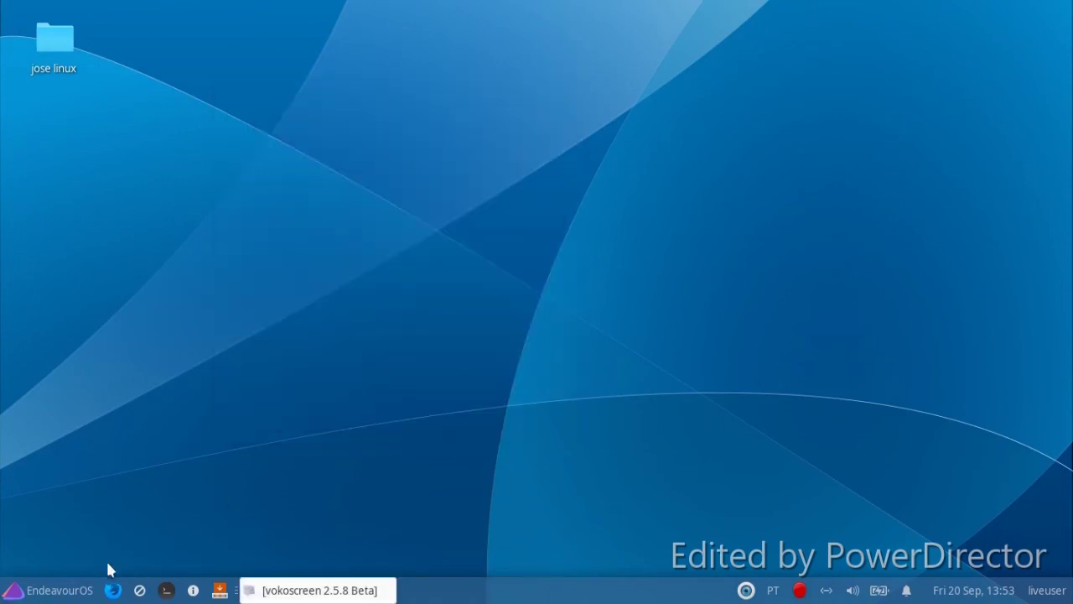
{"action": "left_click", "coordinate": [288, 587]}
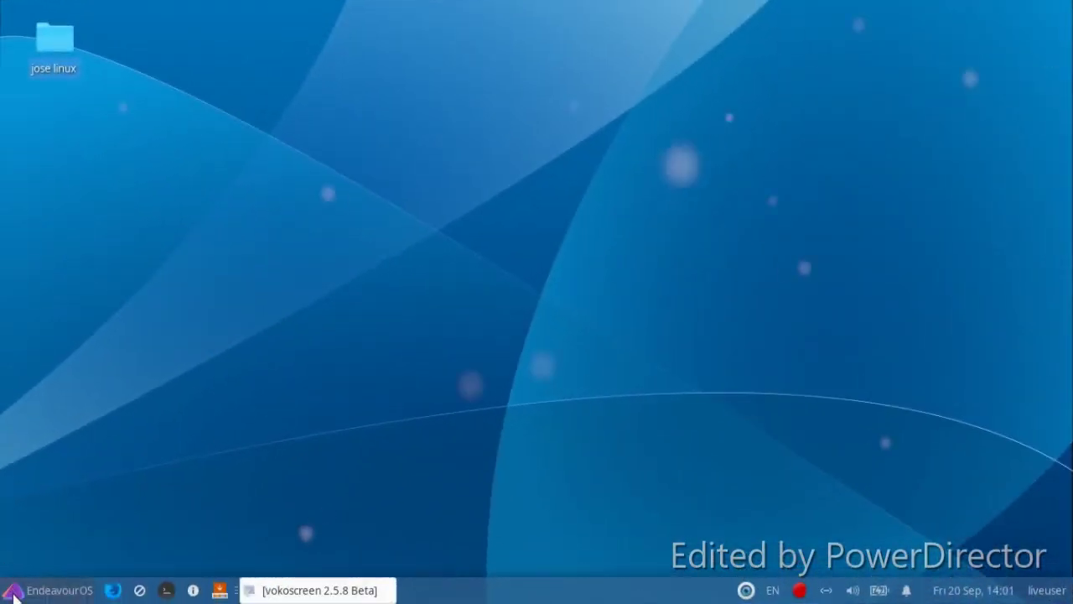
Launch kalu from the Accessories applications, show its unread Arch Linux news, and close the news window
{"action": "key", "text": "super"}
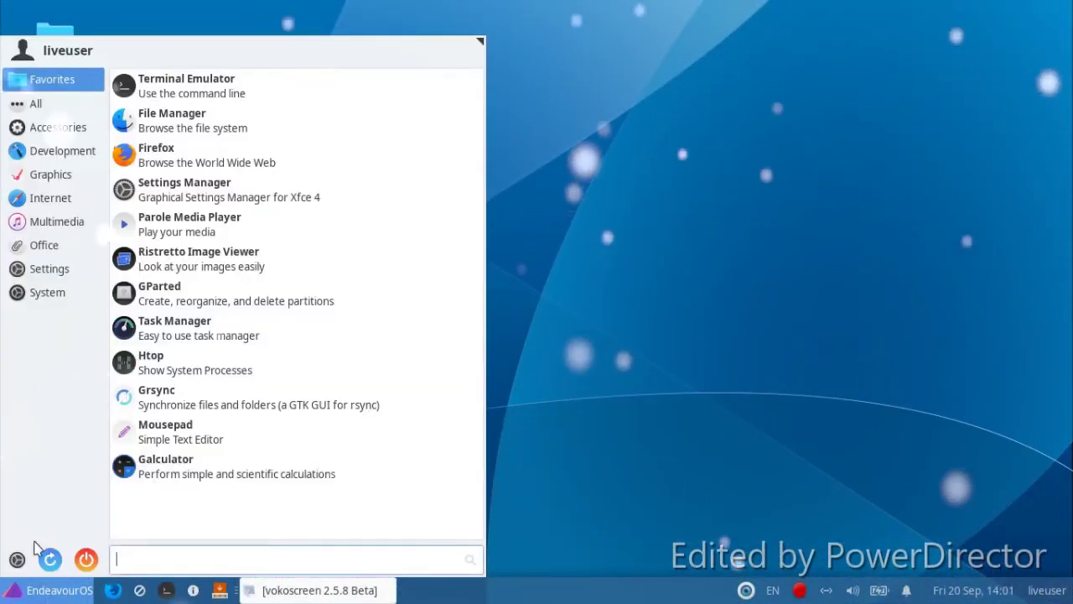
{"action": "left_click", "coordinate": [72, 127]}
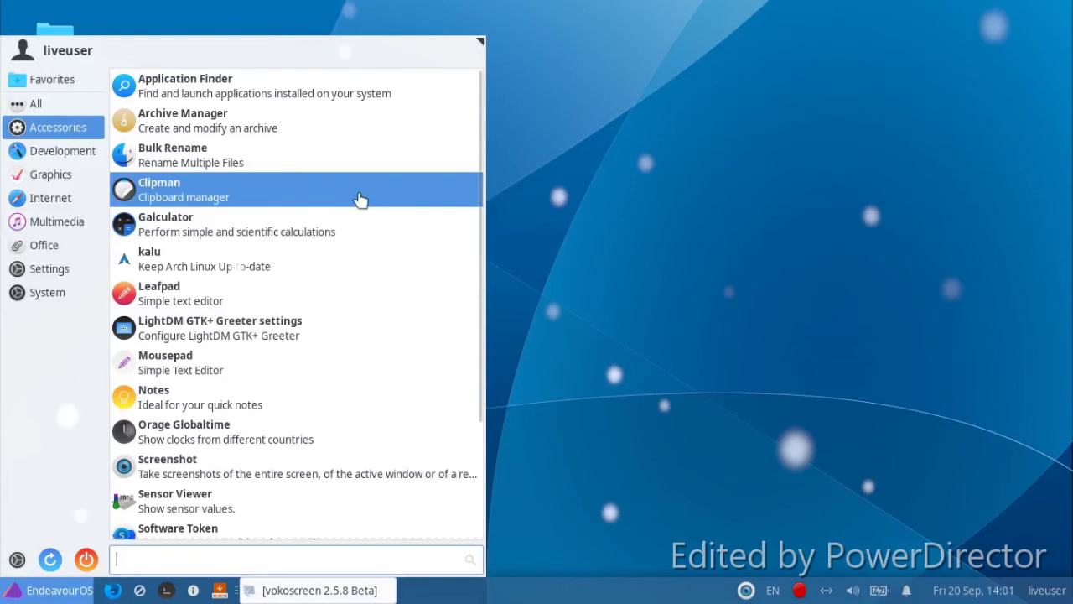
{"action": "scroll", "coordinate": [359, 202], "scroll_direction": "down", "scroll_amount": 1}
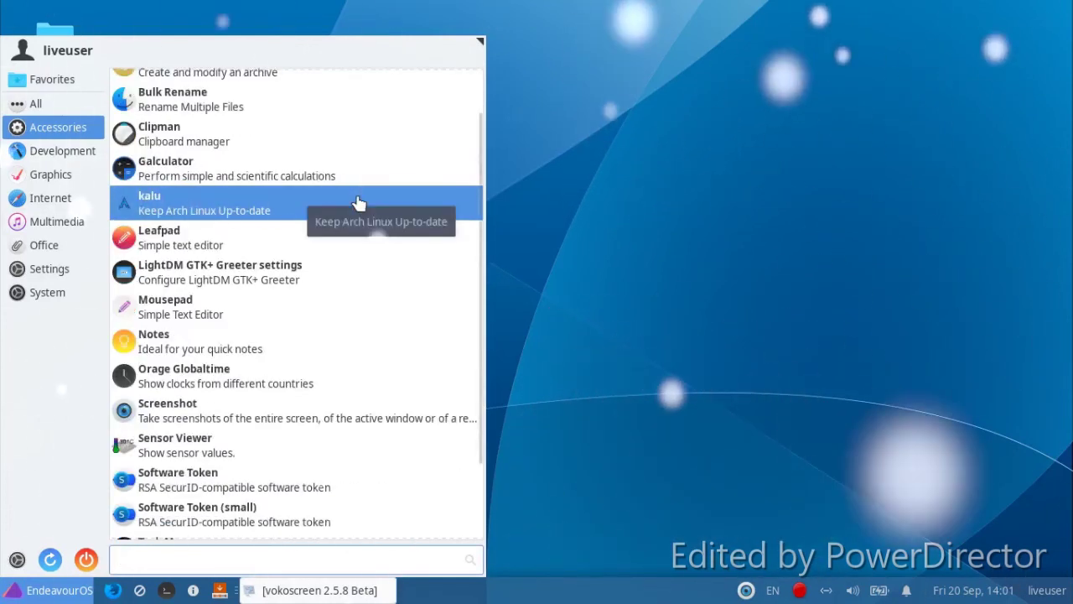
{"action": "left_click", "coordinate": [359, 201]}
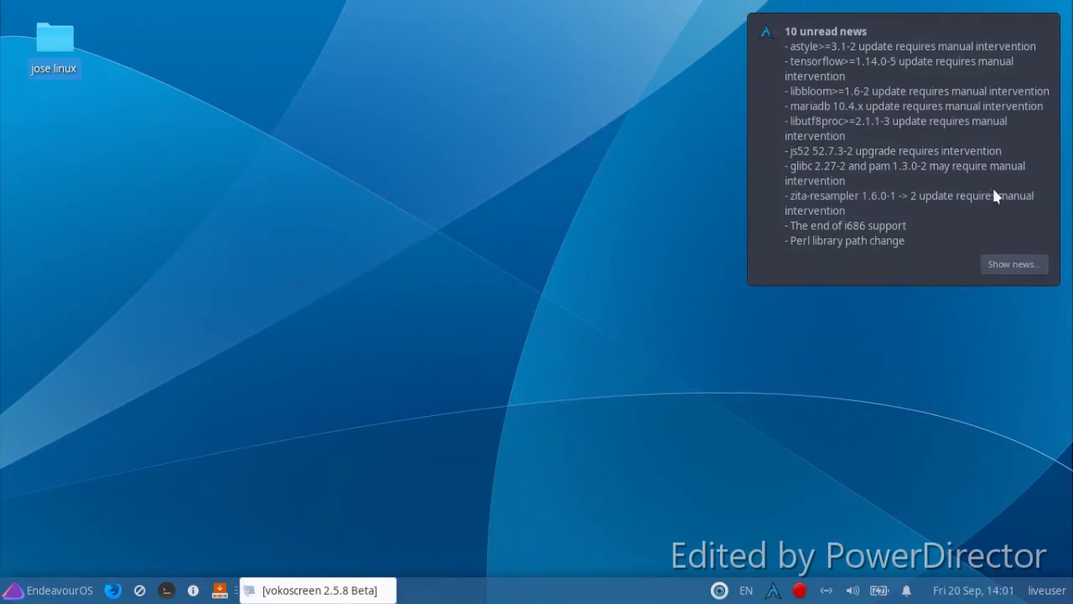
{"action": "left_click", "coordinate": [1013, 264]}
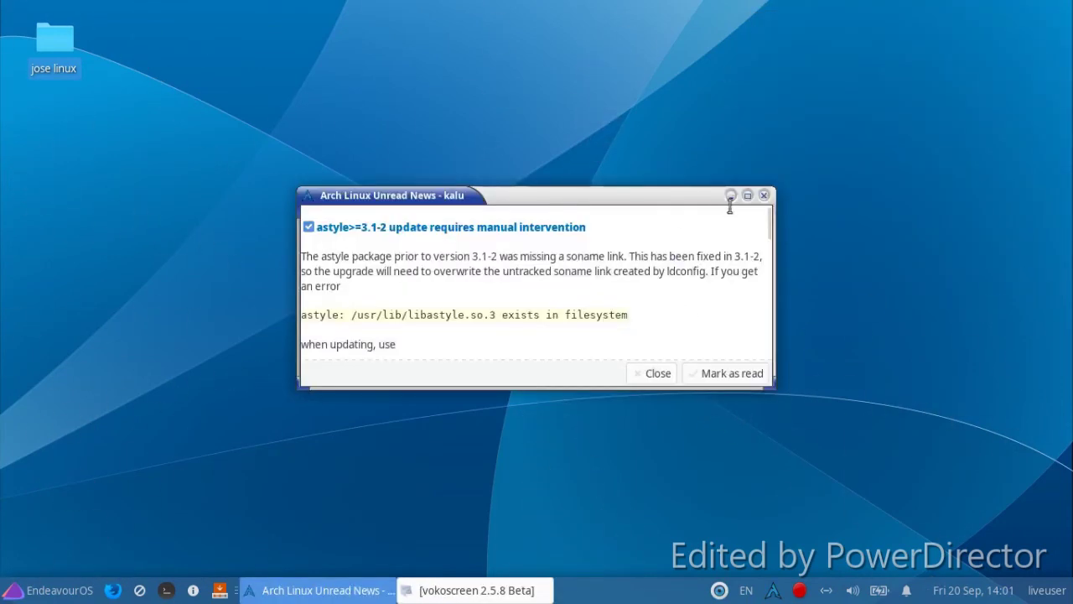
{"action": "left_click", "coordinate": [764, 195]}
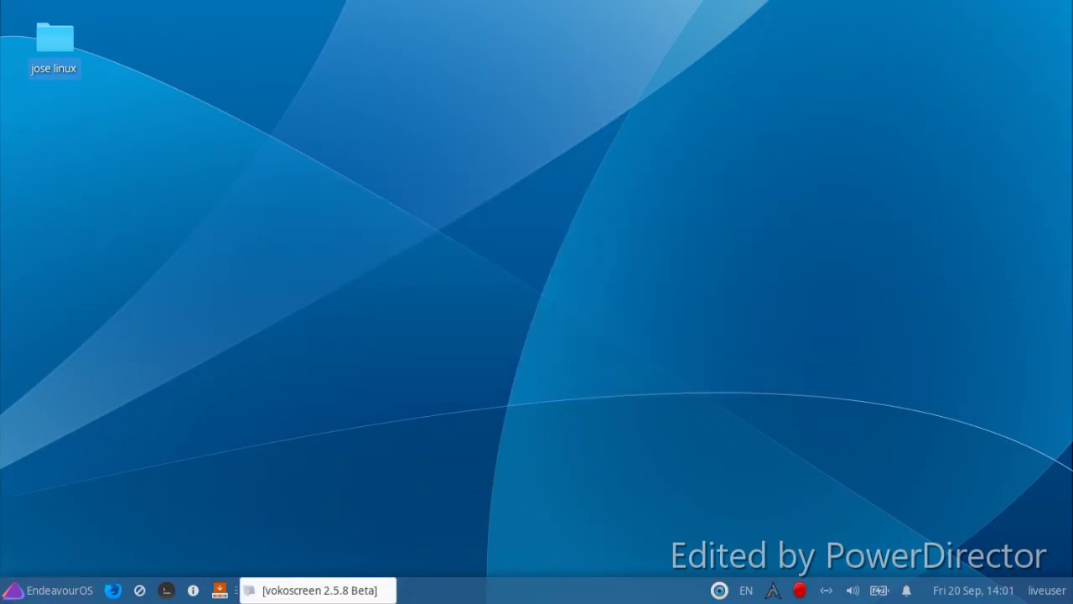
Browse the Accessories applications, return to the desktop, and dismiss kalu's two AUR notifications
{"action": "left_click", "coordinate": [50, 590]}
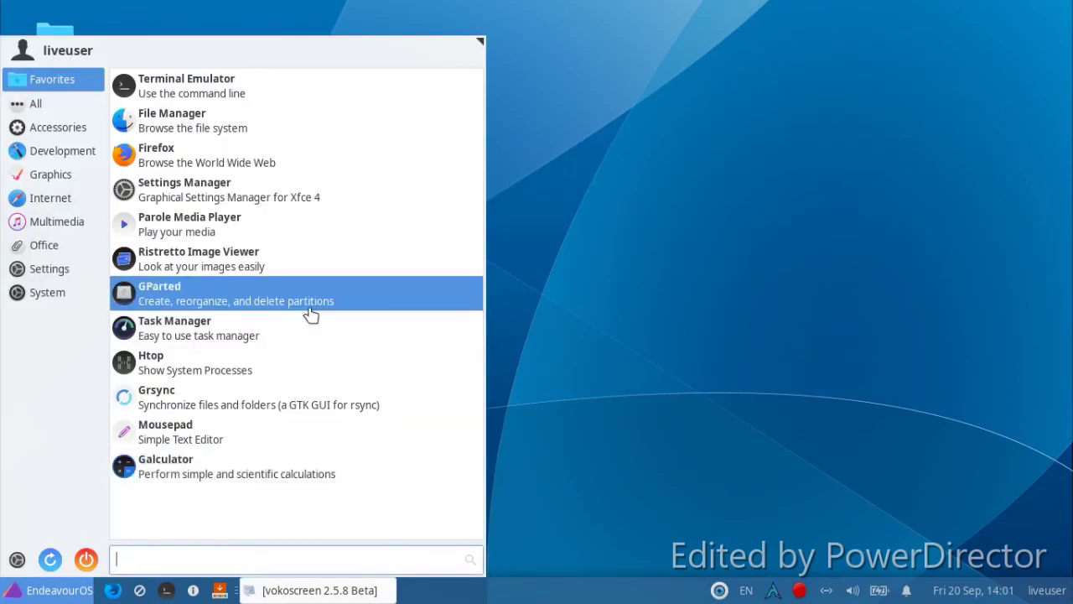
{"action": "left_click", "coordinate": [90, 134]}
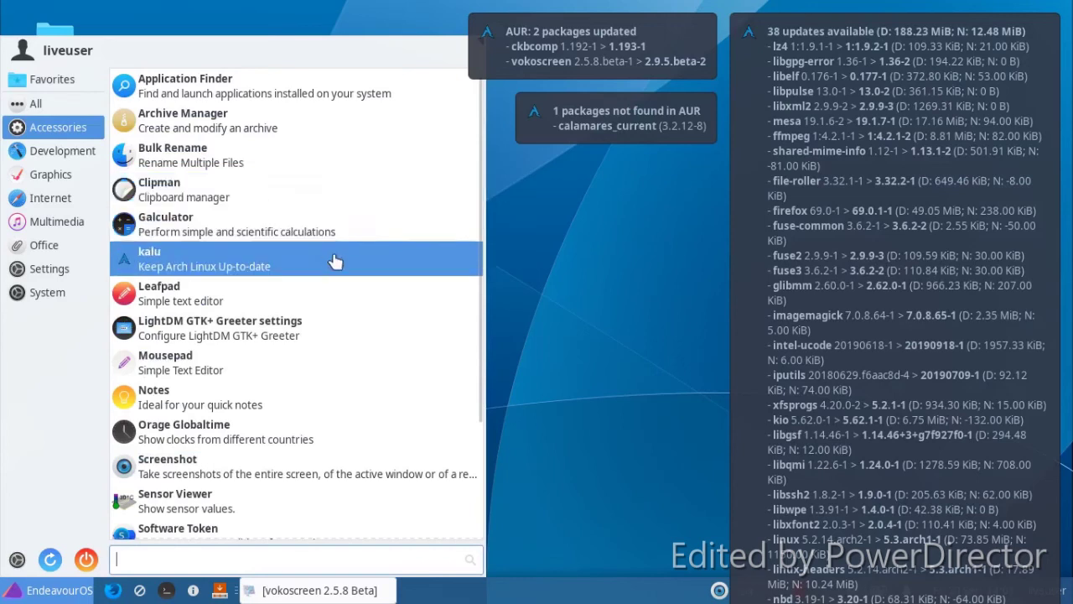
{"action": "scroll", "coordinate": [352, 260], "scroll_direction": "down", "scroll_amount": 4}
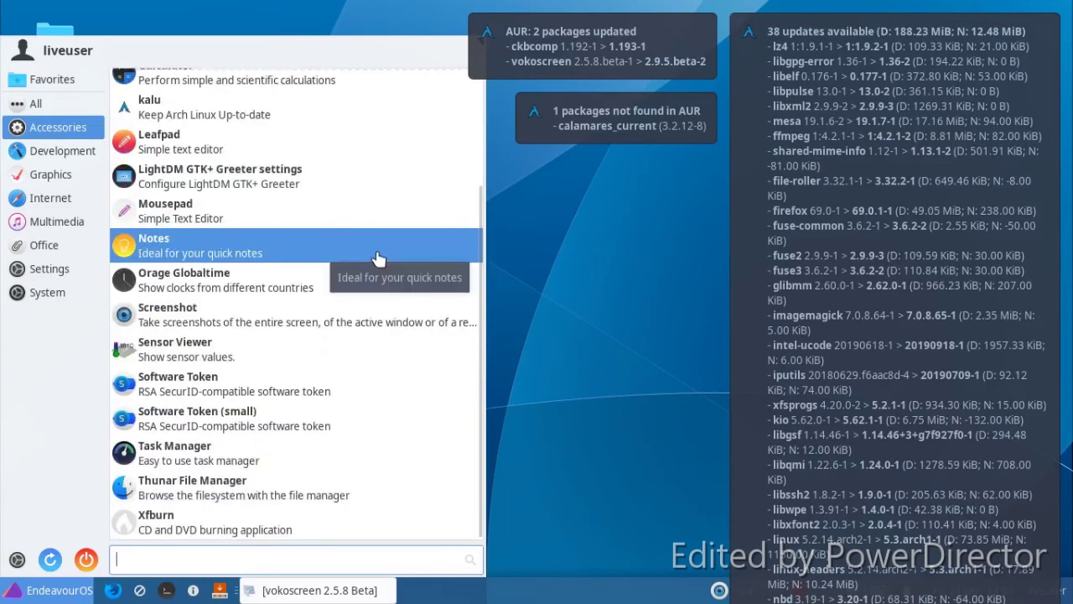
{"action": "left_click", "coordinate": [342, 434]}
{"action": "left_click", "coordinate": [534, 344]}
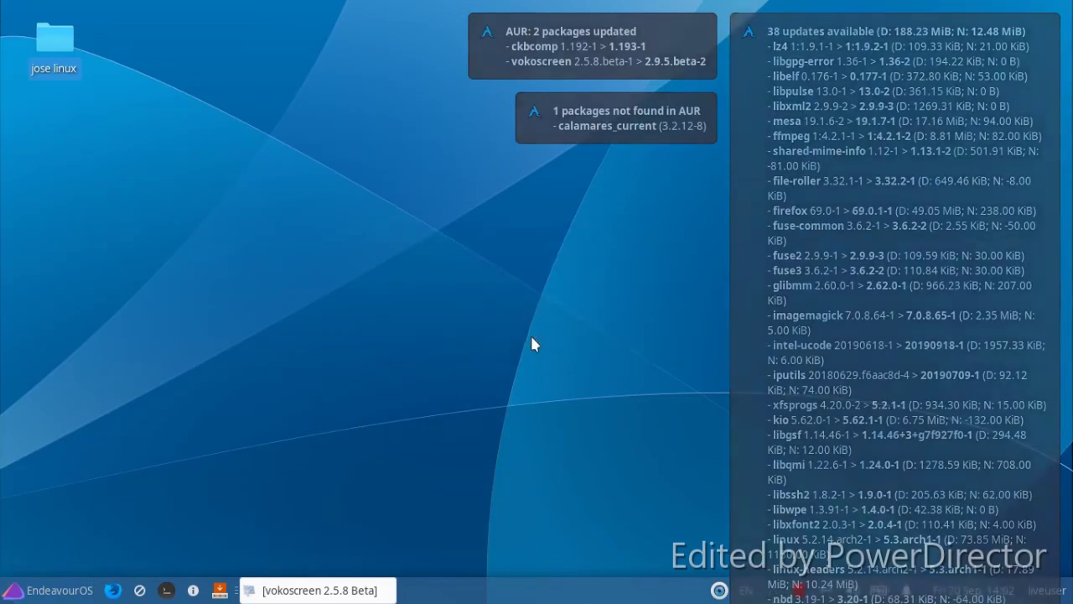
{"action": "left_click", "coordinate": [665, 34]}
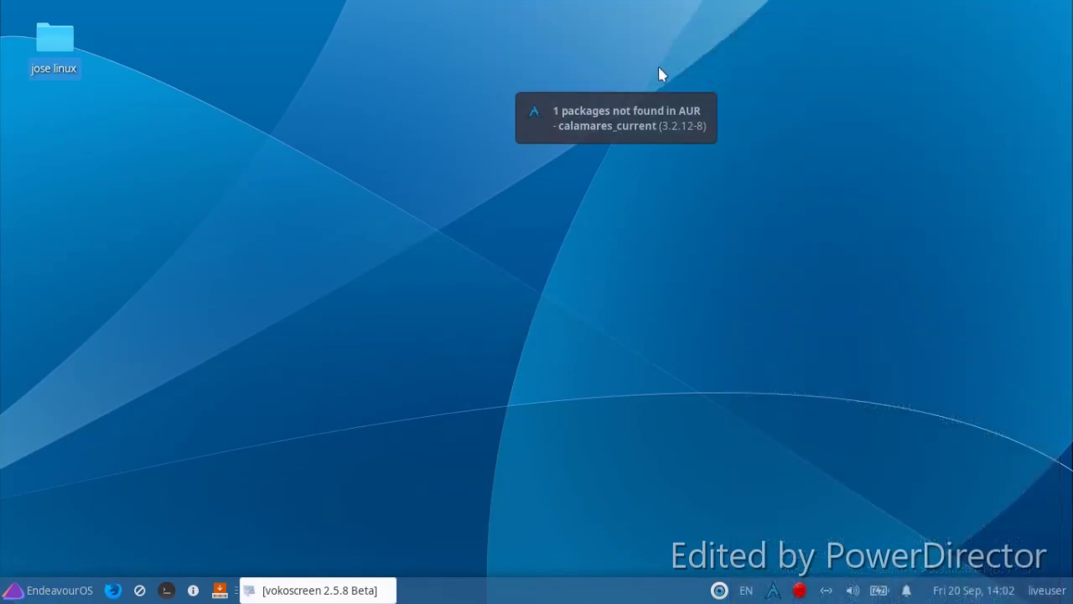
{"action": "left_click", "coordinate": [664, 107]}
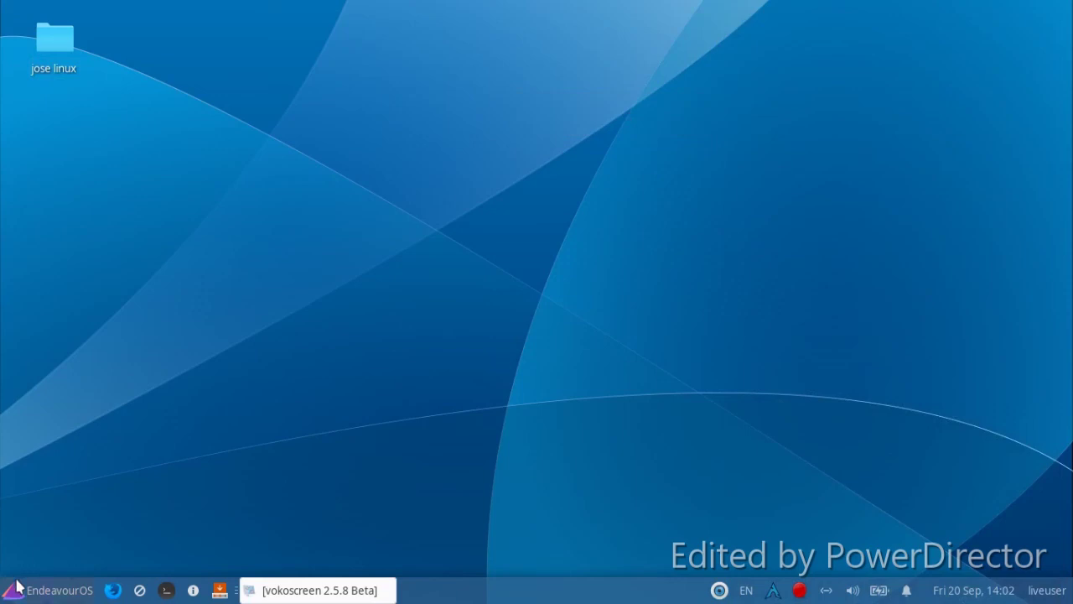
Capture the entire screen with the Screenshot accessory, choose the Save action, and close the save dialog without saving
{"action": "left_click", "coordinate": [18, 588]}
{"action": "left_click", "coordinate": [73, 127]}
{"action": "scroll", "coordinate": [387, 244], "scroll_direction": "down", "scroll_amount": 4}
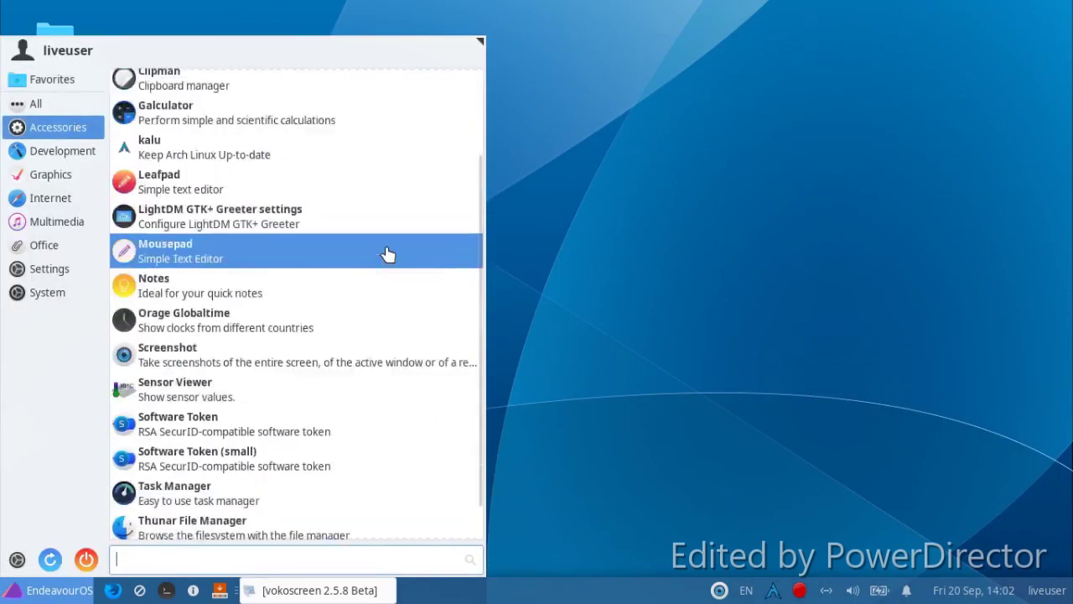
{"action": "left_click", "coordinate": [346, 315]}
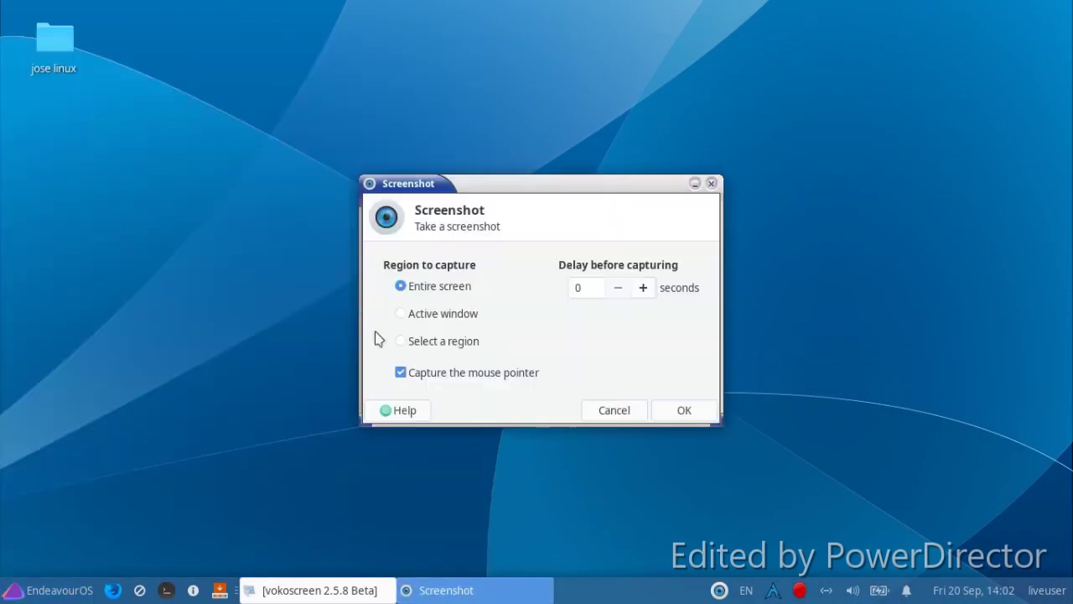
{"action": "left_click", "coordinate": [662, 413]}
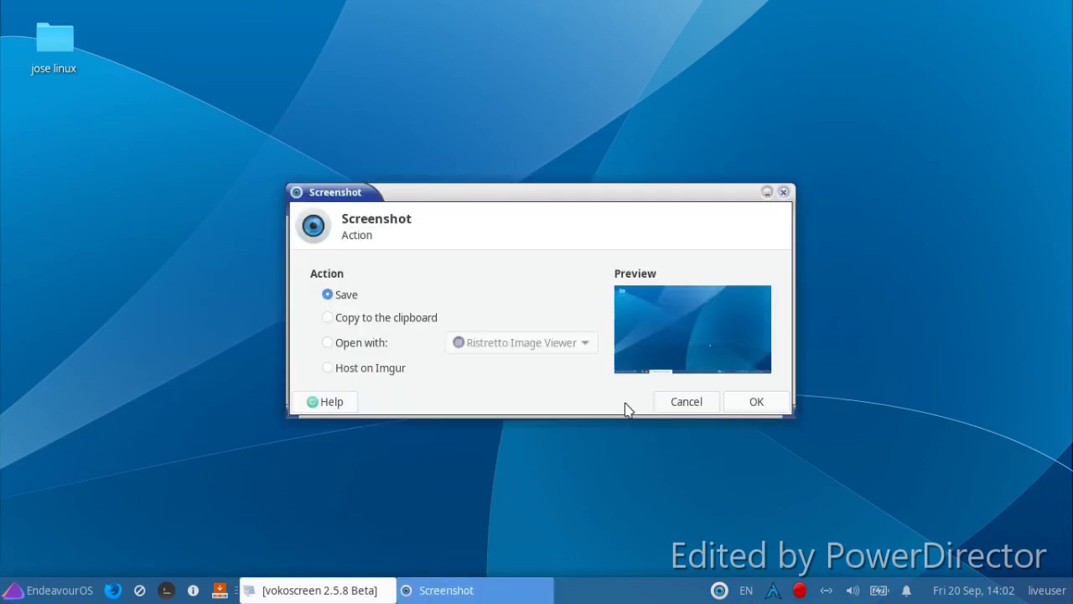
{"action": "left_click", "coordinate": [741, 406]}
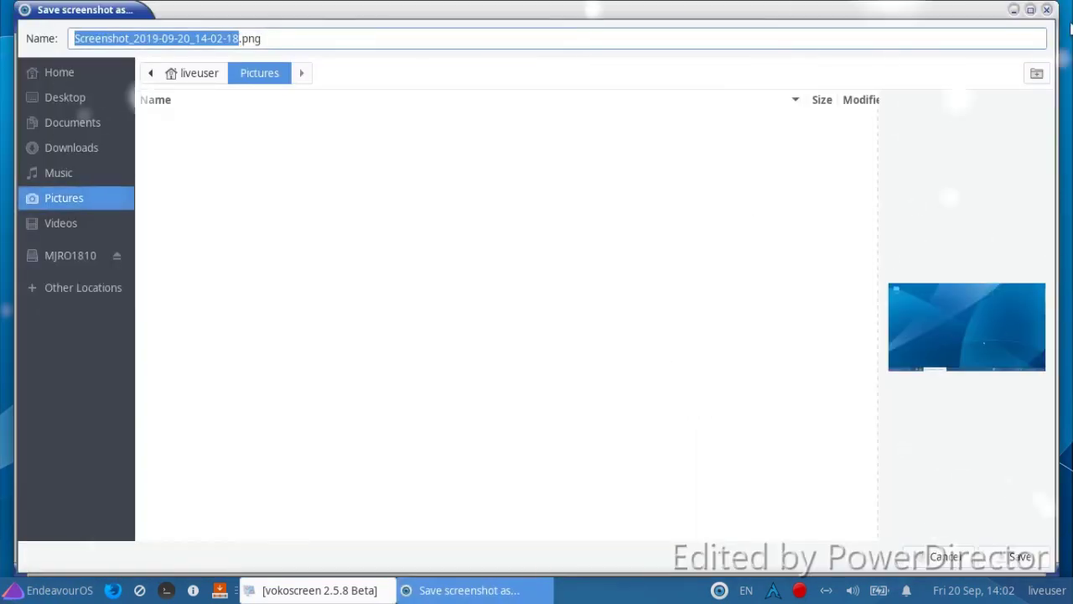
{"action": "left_click", "coordinate": [1044, 21]}
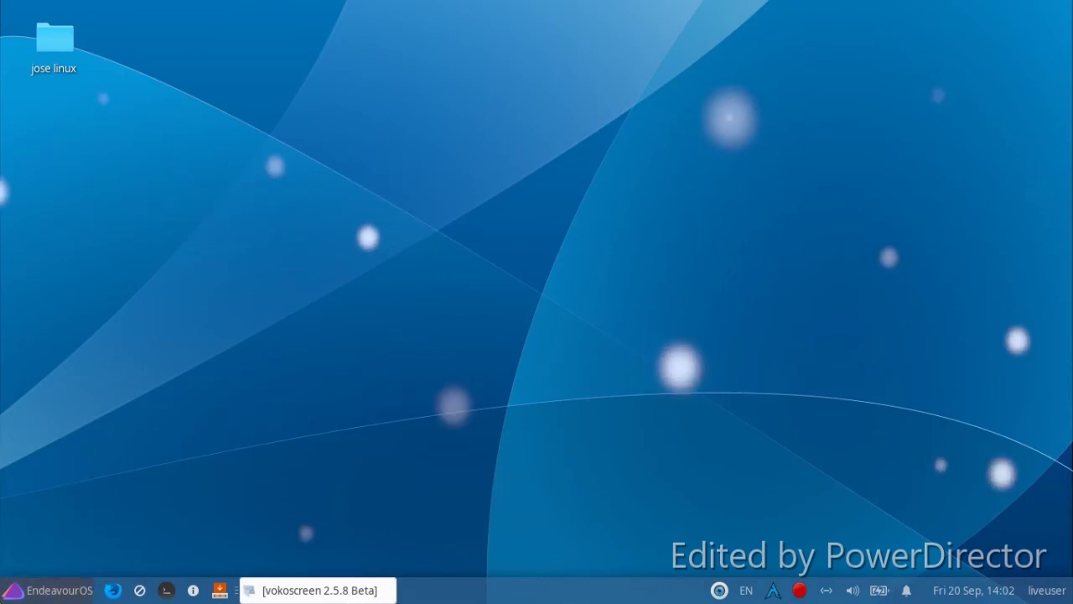
Browse the Accessories applications, open Application Finder, view its Settings category, and close it
{"action": "left_click", "coordinate": [34, 590]}
{"action": "left_click", "coordinate": [38, 130]}
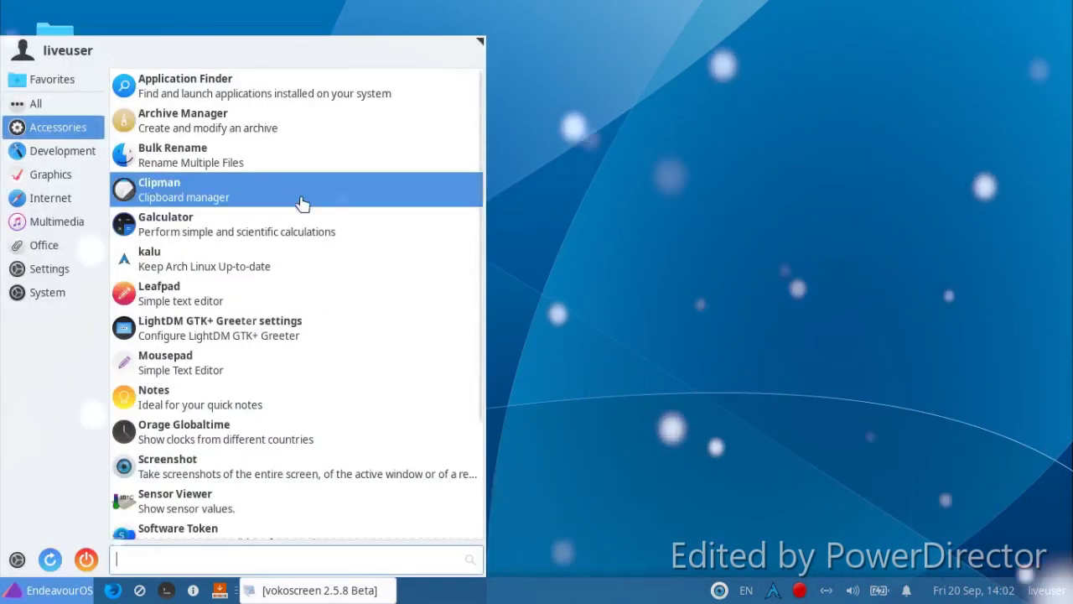
{"action": "scroll", "coordinate": [306, 234], "scroll_direction": "down", "scroll_amount": 3}
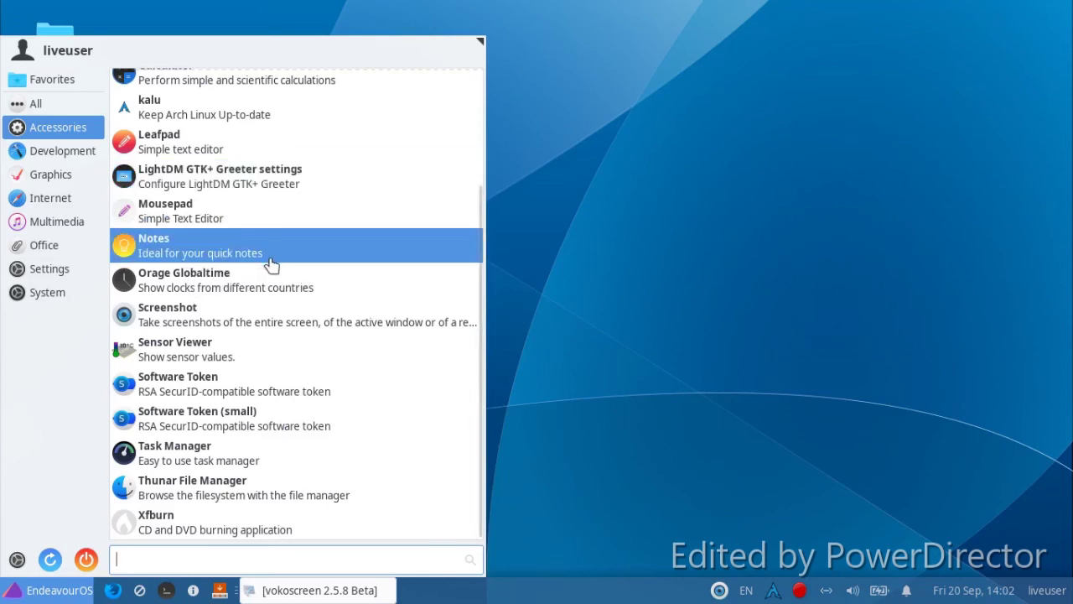
{"action": "scroll", "coordinate": [271, 265], "scroll_direction": "up", "scroll_amount": 4}
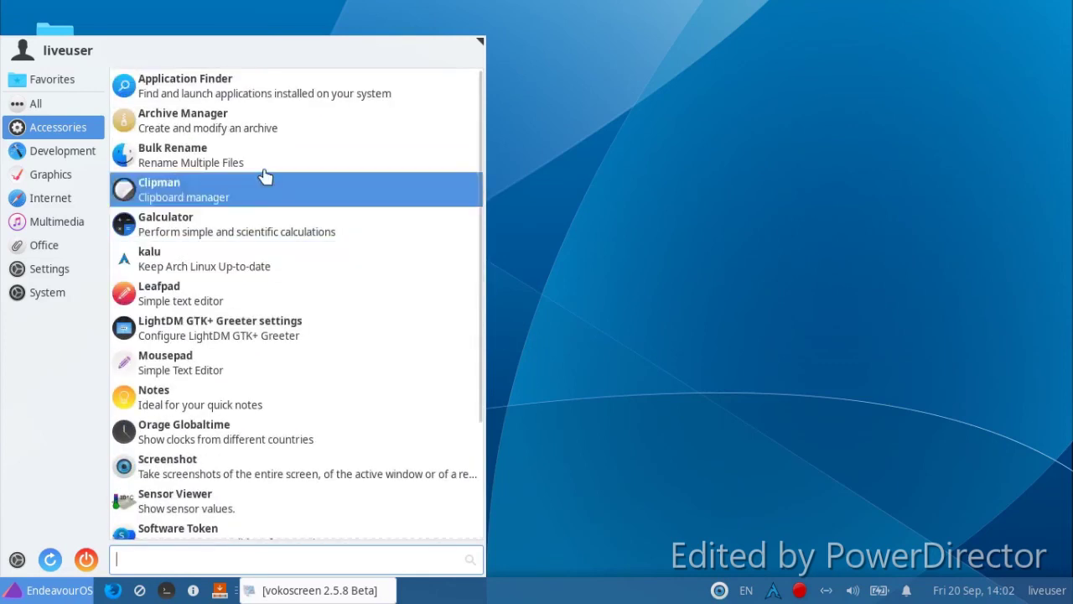
{"action": "left_click", "coordinate": [263, 83]}
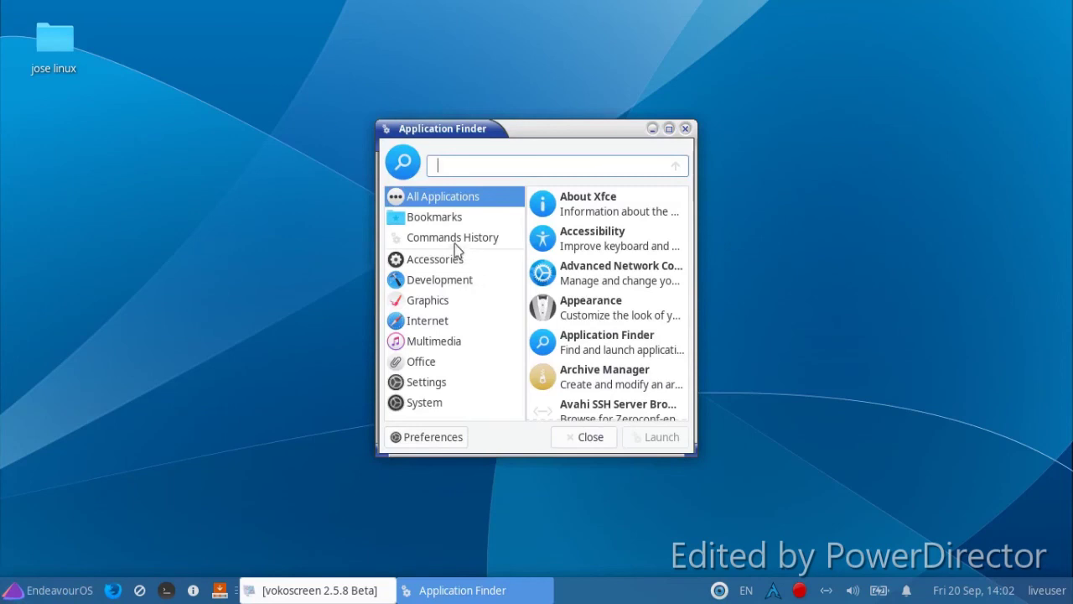
{"action": "mouse_move", "coordinate": [449, 391]}
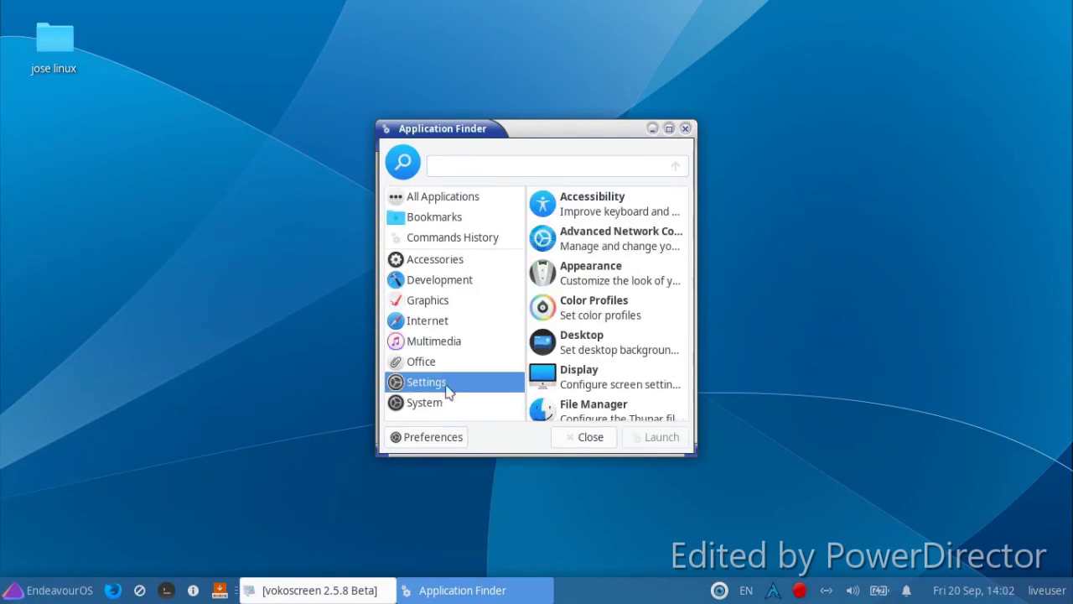
{"action": "left_click", "coordinate": [686, 127]}
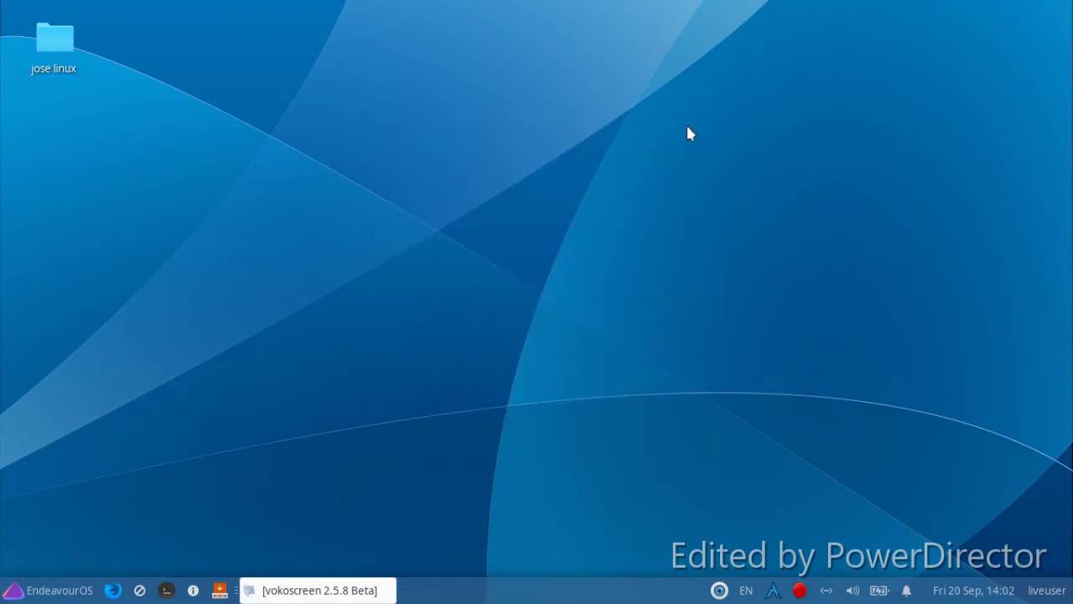